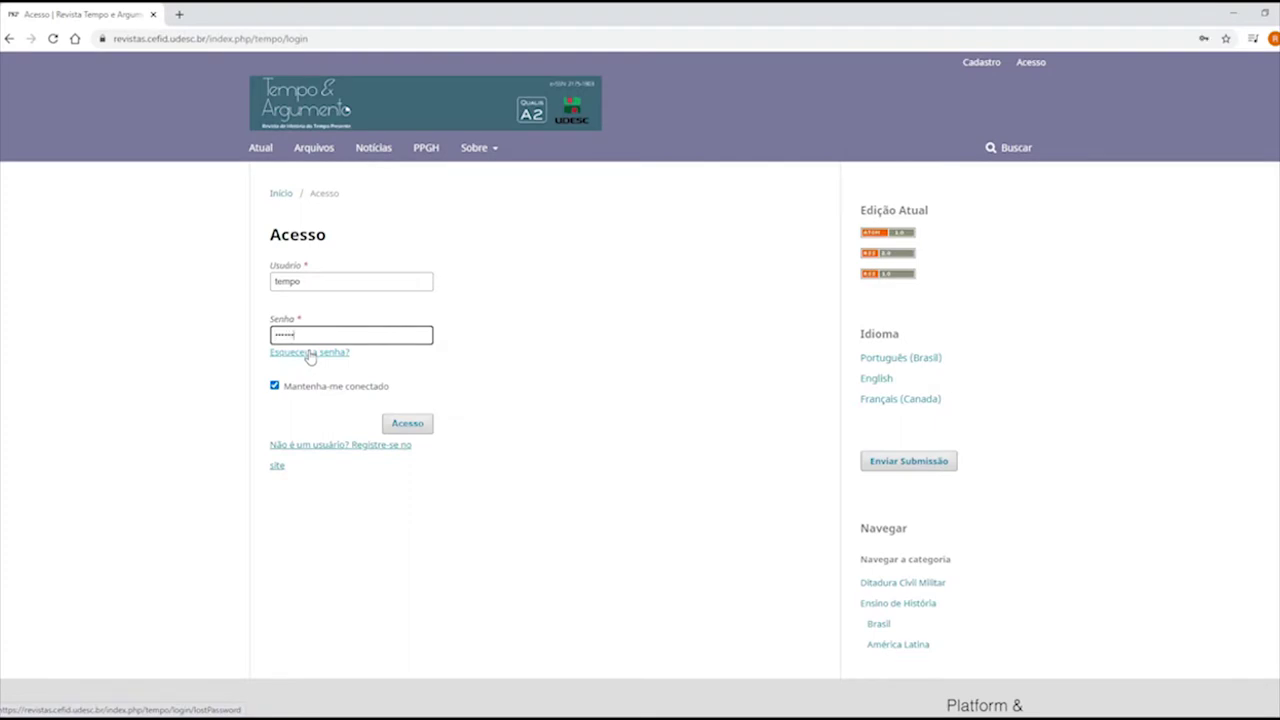
# Log in to the journal site and open the newly submitted article awaiting an editor from the task notifications
pyautogui.click(410, 426)
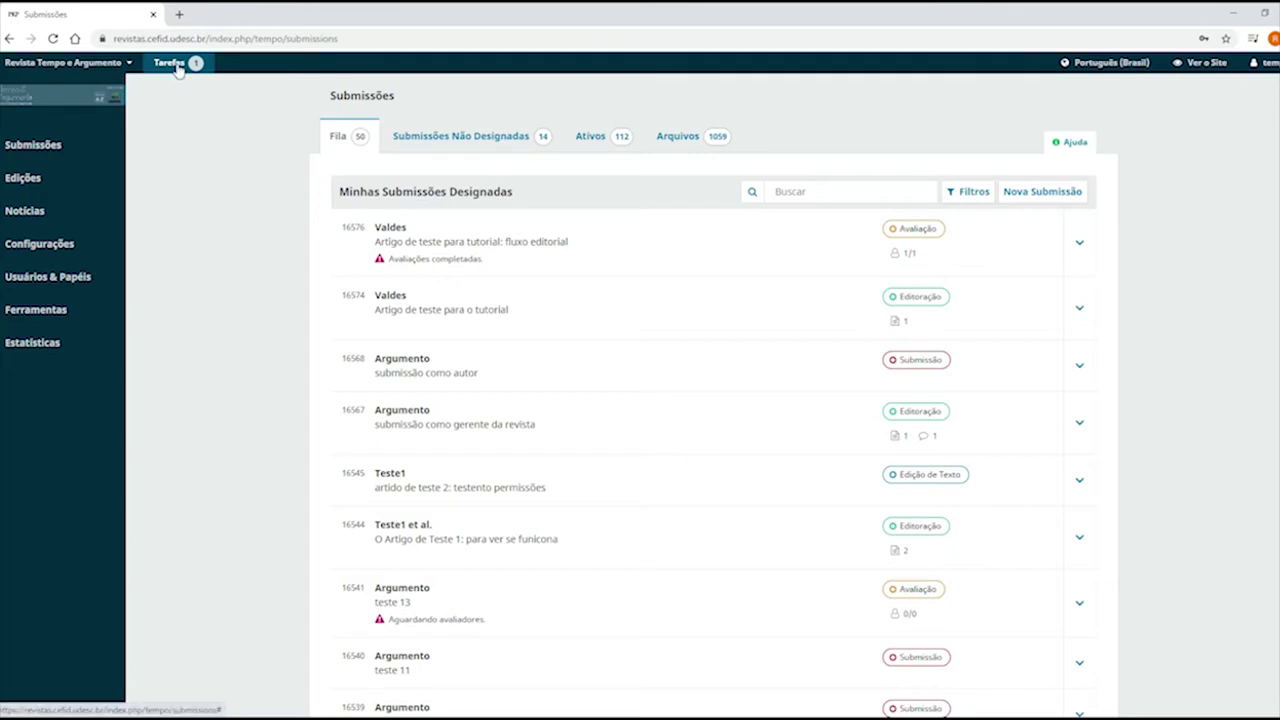
pyautogui.click(176, 68)
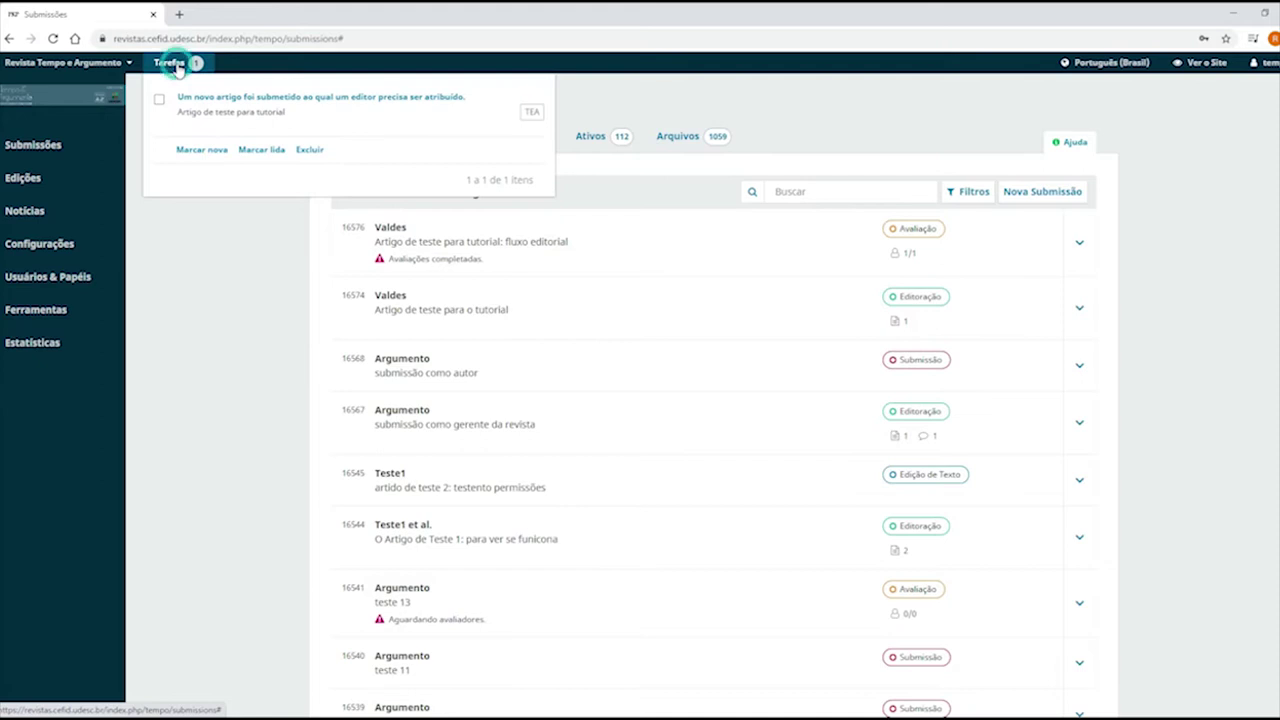
pyautogui.click(215, 100)
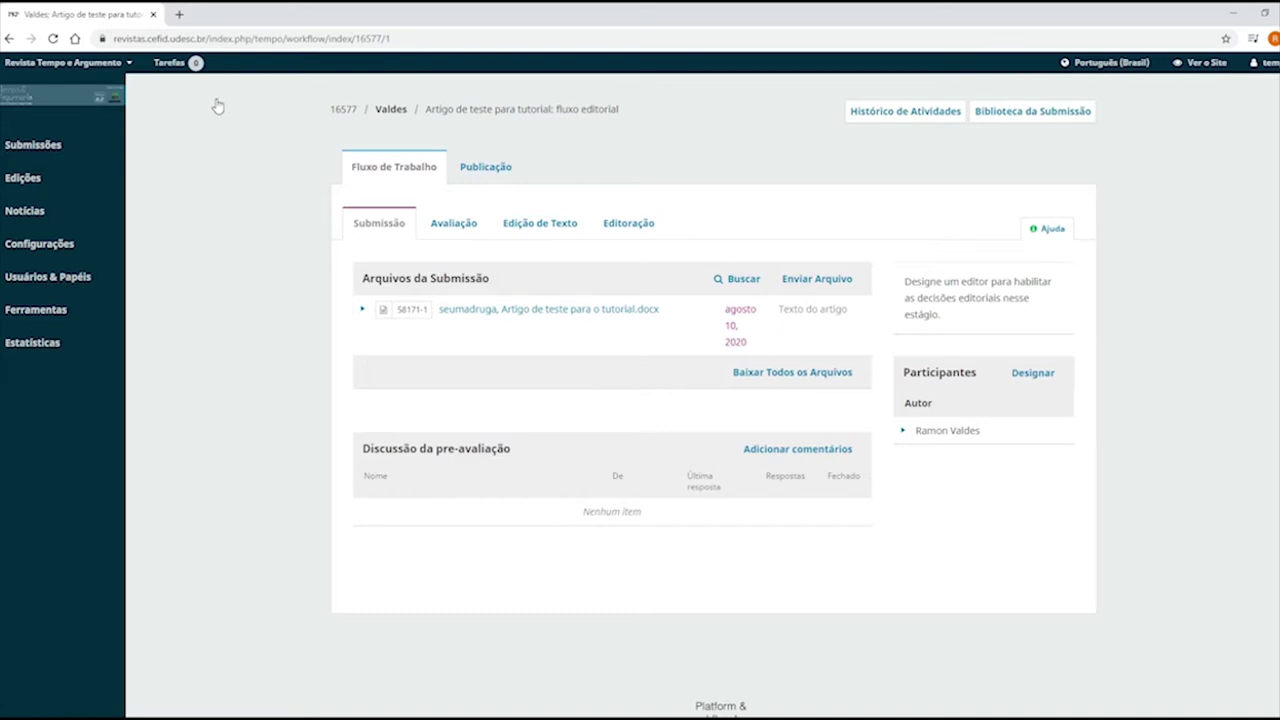
# Check the submission's Avaliação stage, and examine the history and notes of the submitted article file
pyautogui.click(455, 230)
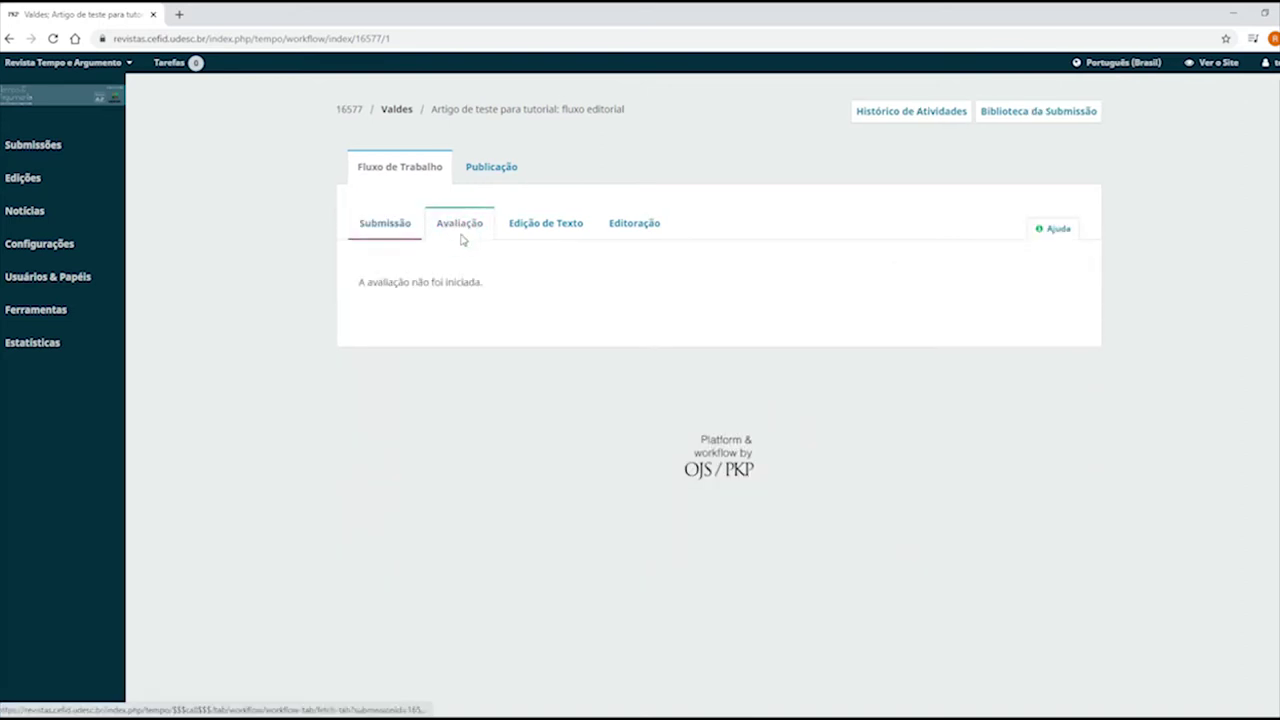
pyautogui.click(389, 234)
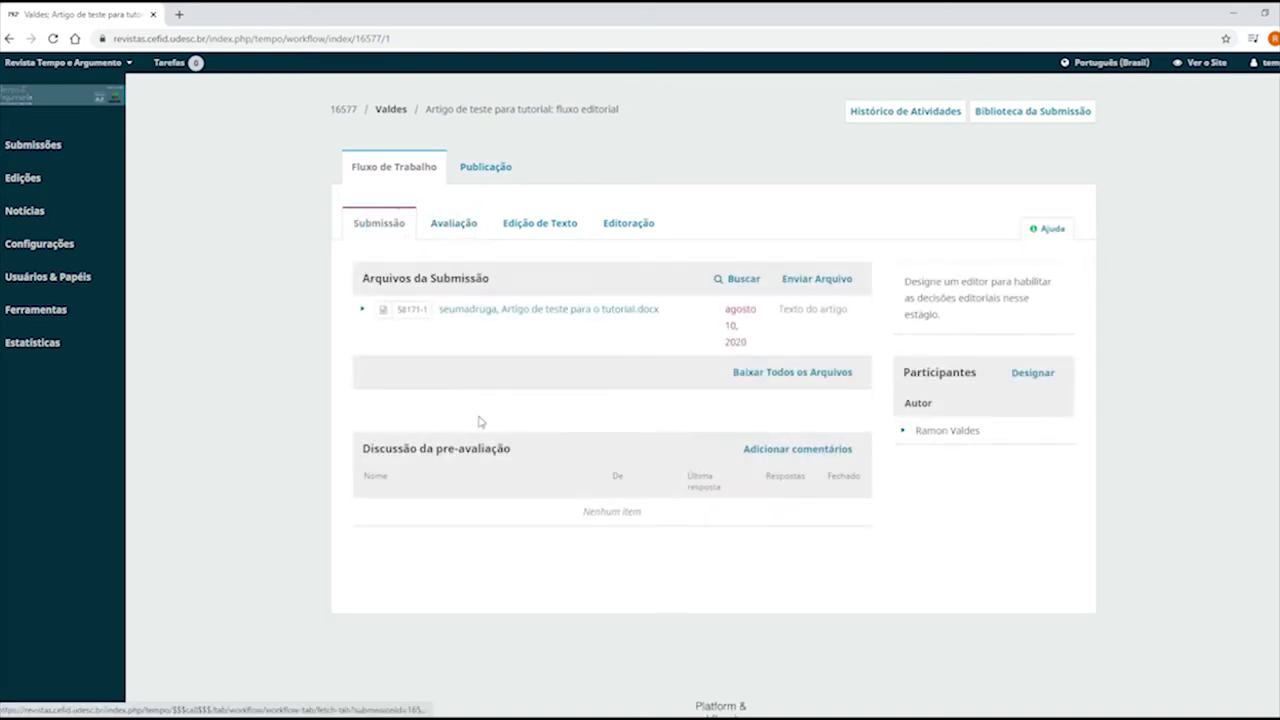
pyautogui.click(362, 309)
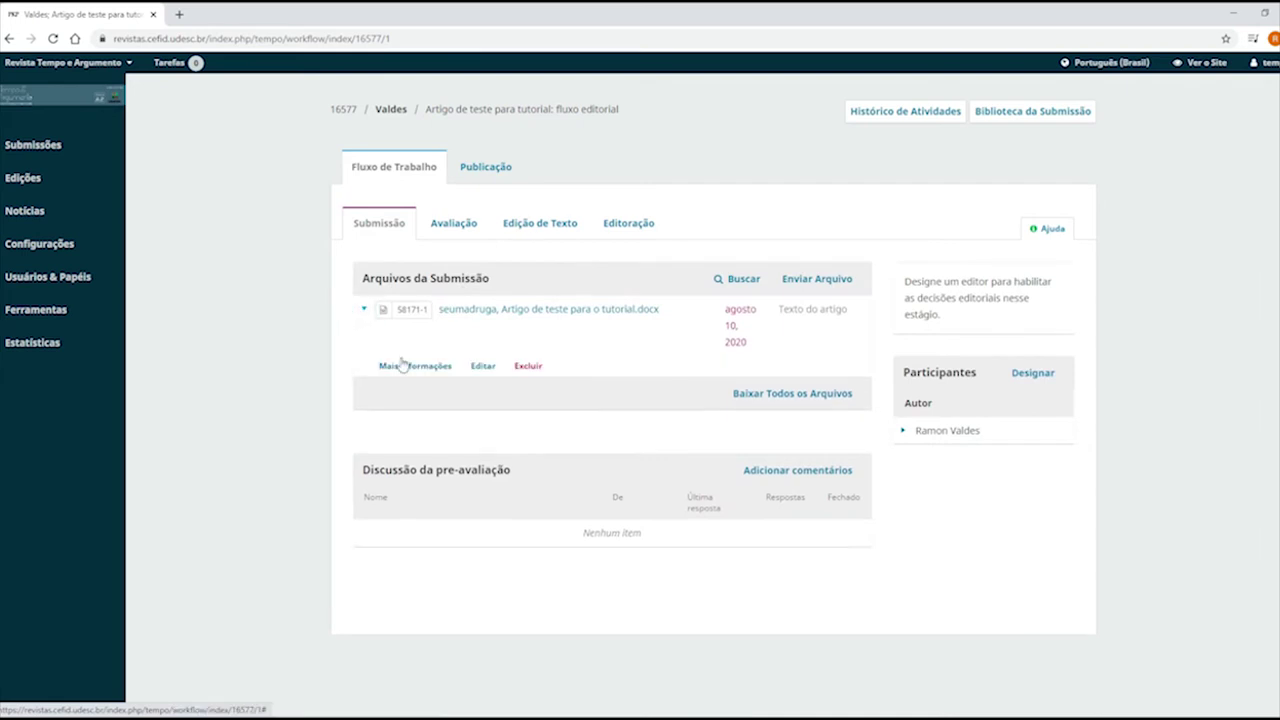
pyautogui.click(396, 367)
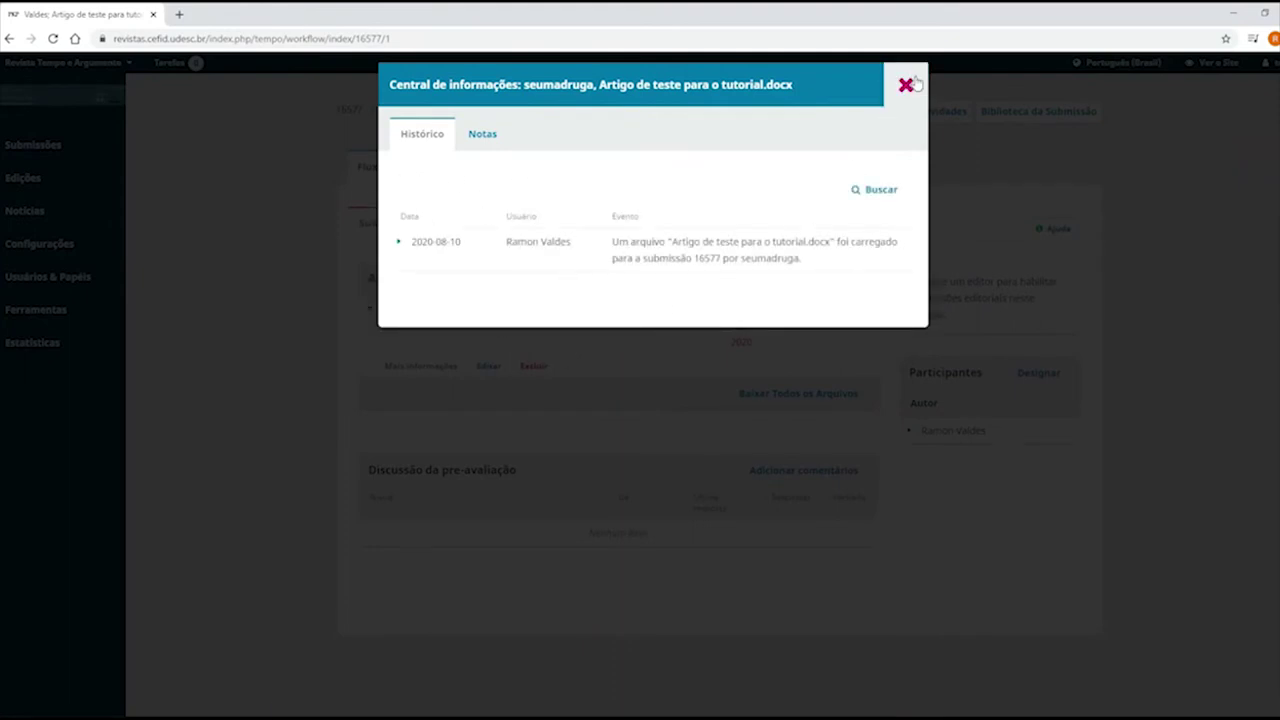
pyautogui.click(476, 134)
pyautogui.click(906, 86)
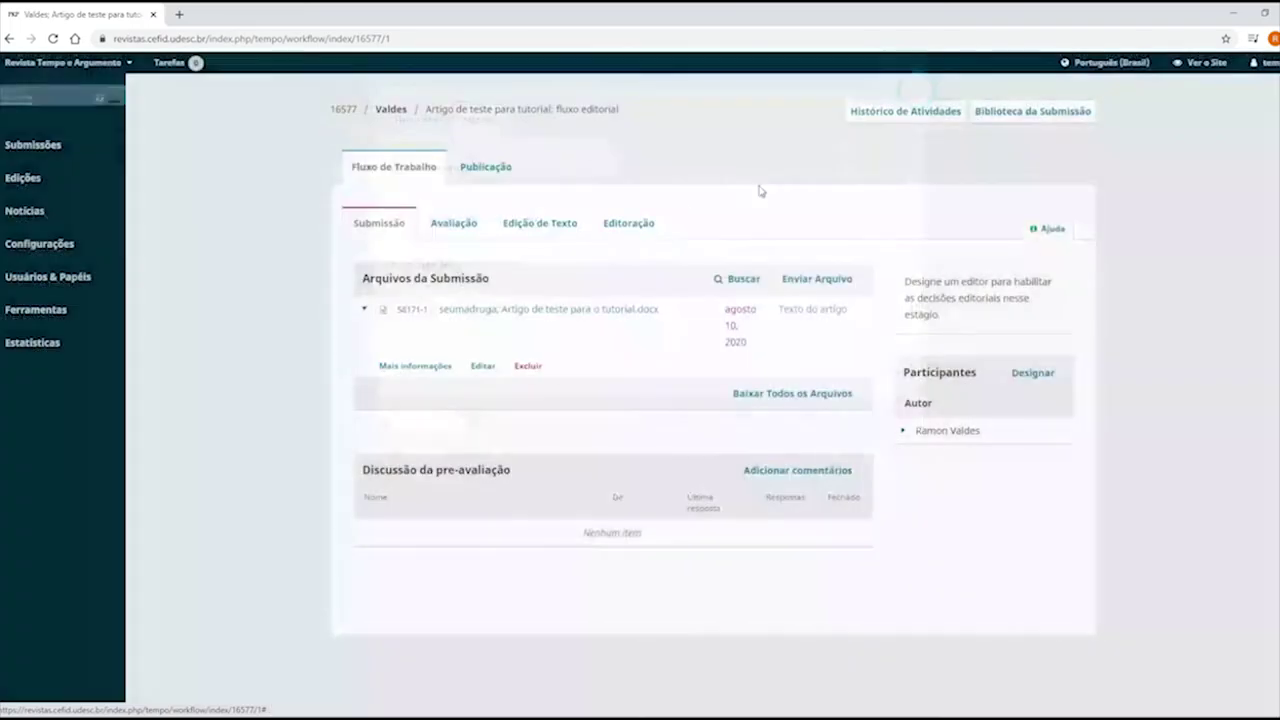
# Review the submission's publication data, including title, abstract and the author's contributor record, without editing anything
pyautogui.click(488, 167)
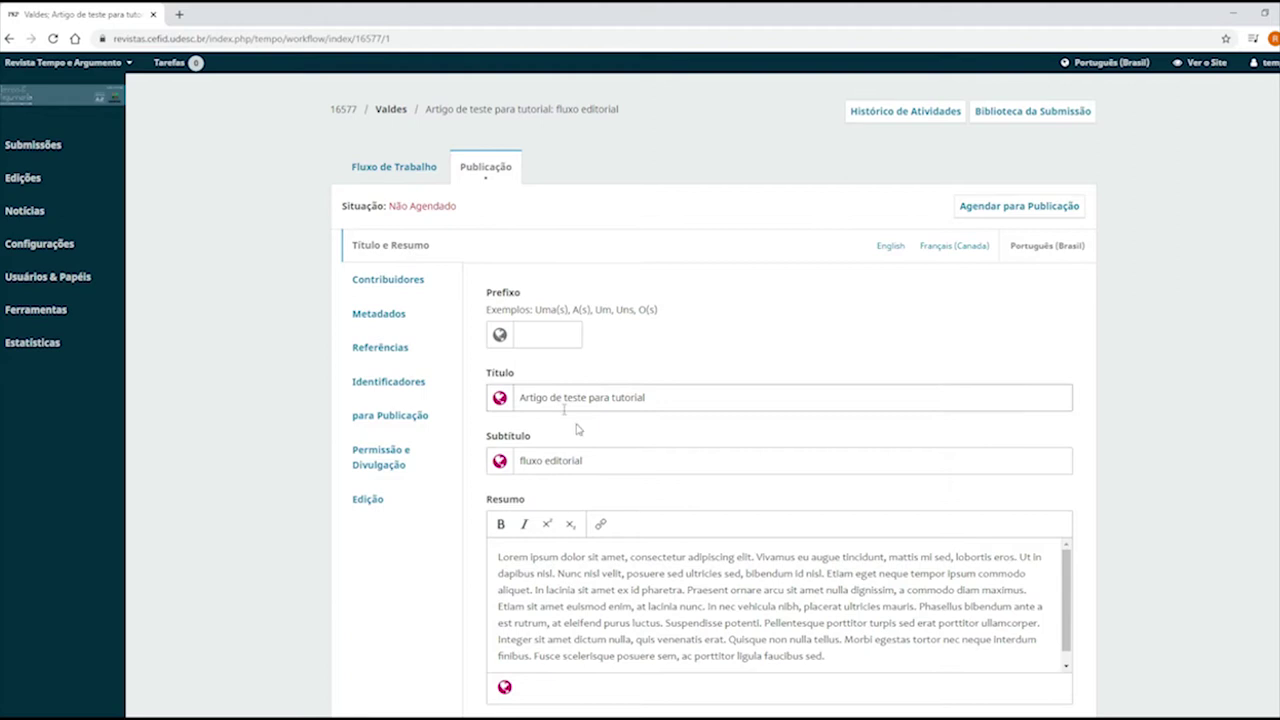
pyautogui.click(408, 282)
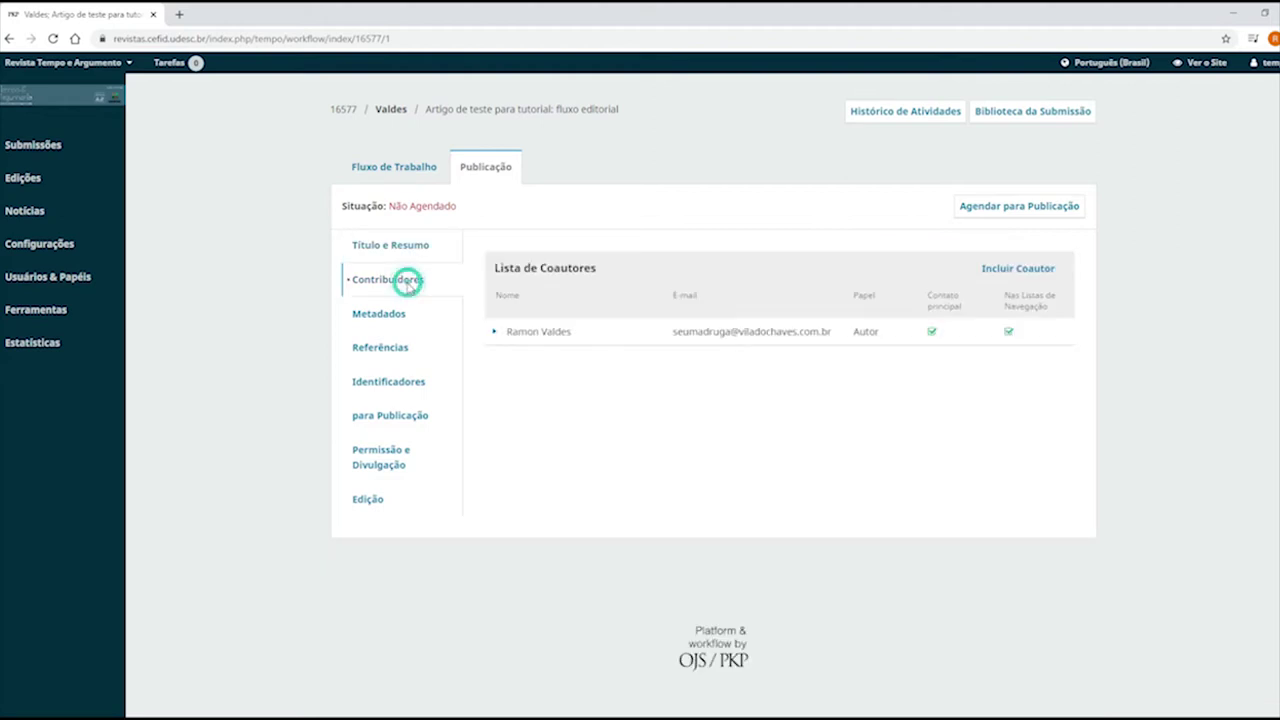
pyautogui.click(498, 333)
pyautogui.click(518, 360)
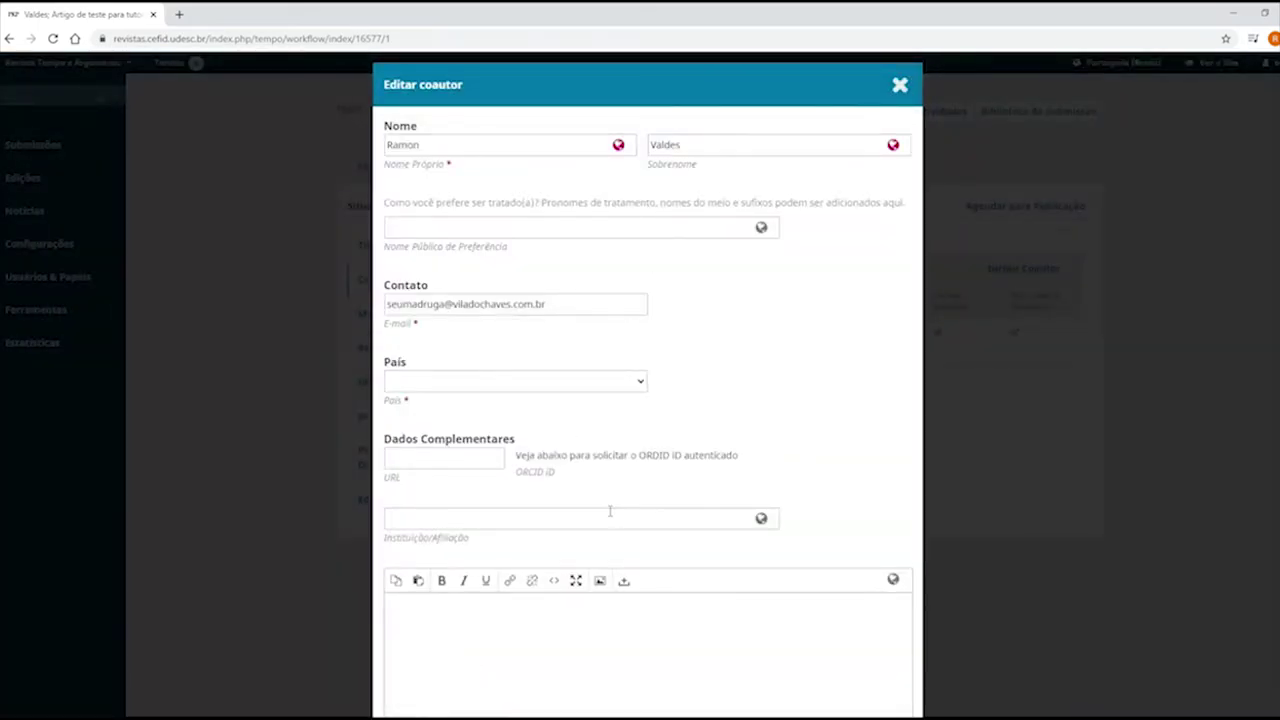
pyautogui.scroll(-2, 610, 513)
pyautogui.scroll(2, 610, 513)
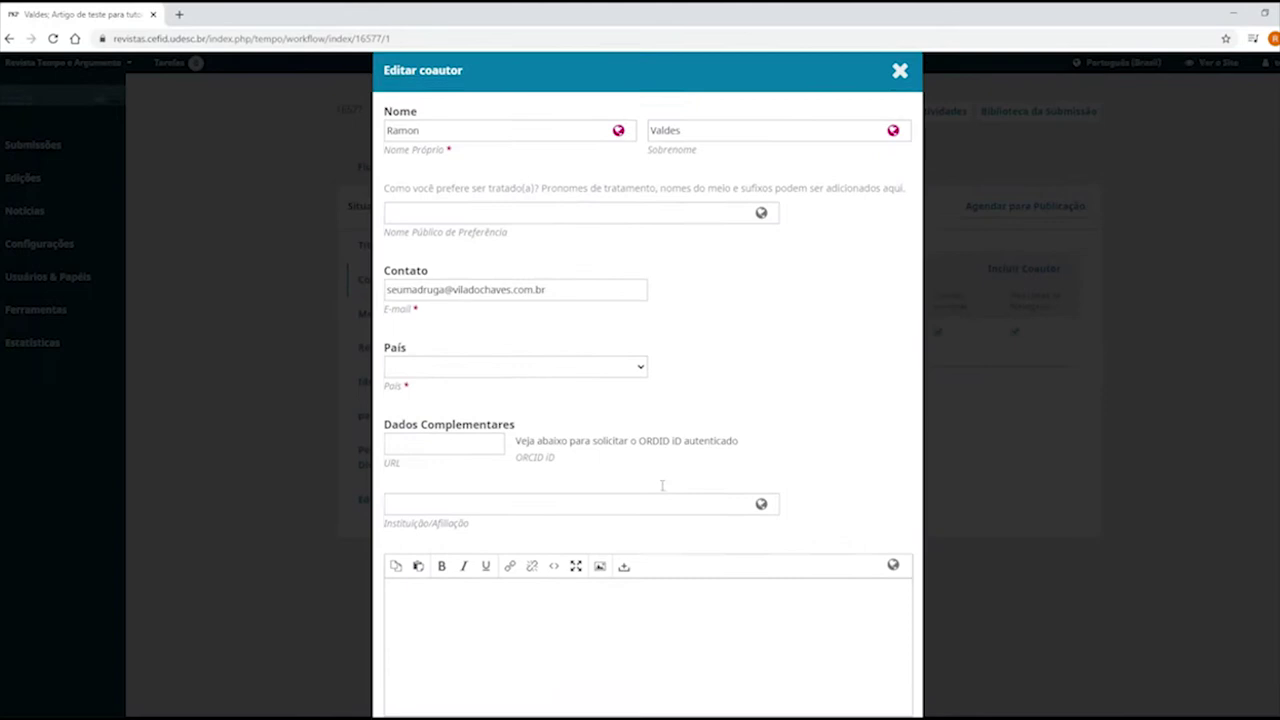
pyautogui.click(898, 84)
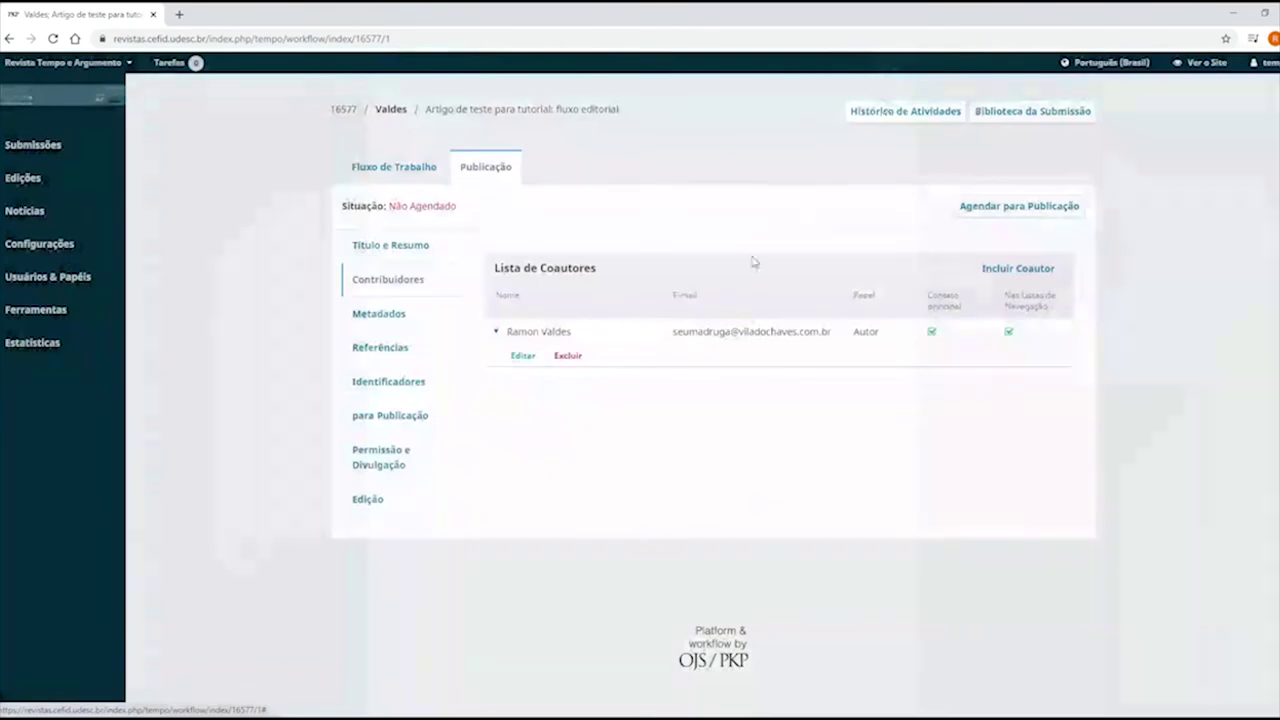
# Assign the Tempo e Argumento account as Editor da revista on the submission and send its article file to review
pyautogui.click(398, 168)
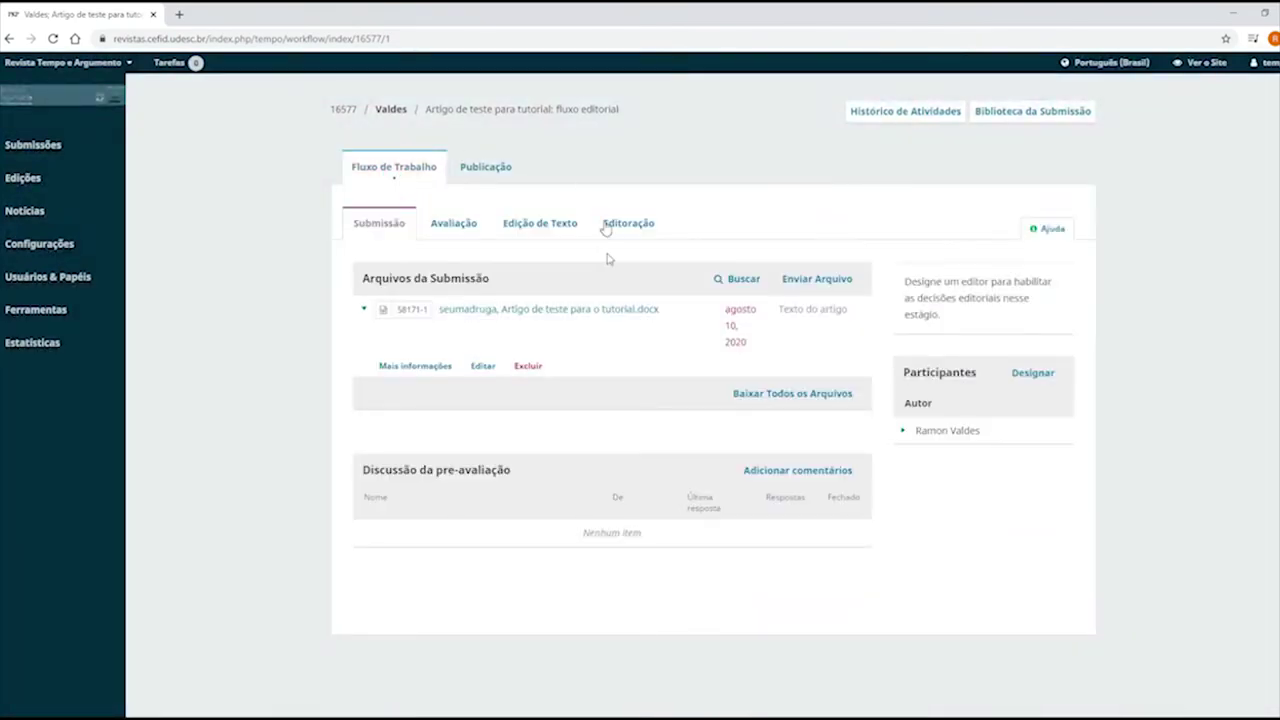
pyautogui.click(1033, 374)
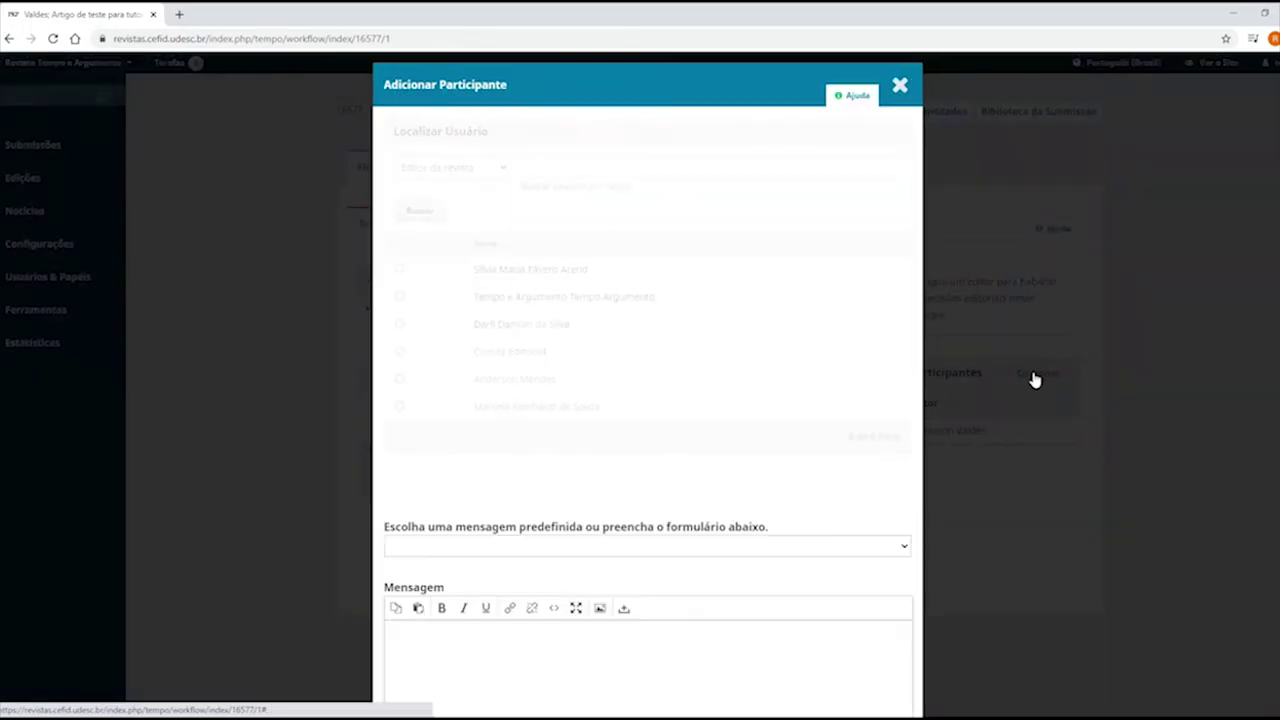
pyautogui.click(400, 296)
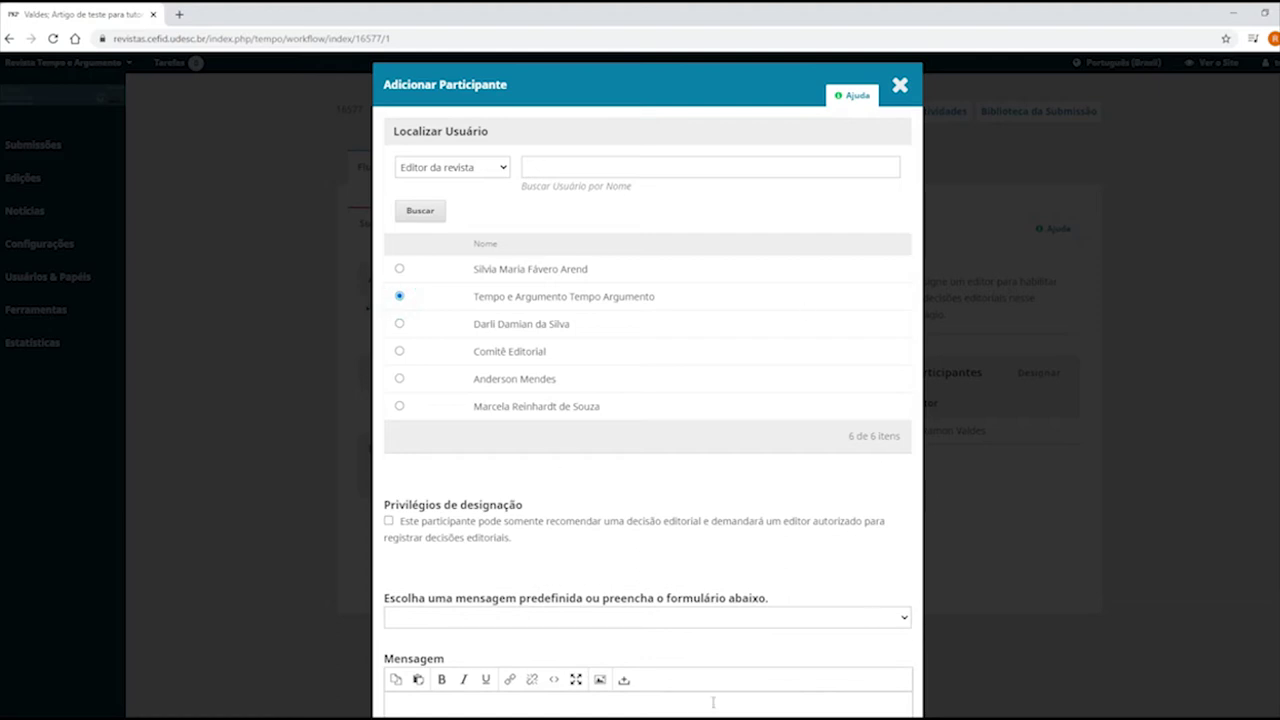
pyautogui.scroll(-3, 757, 563)
pyautogui.click(392, 684)
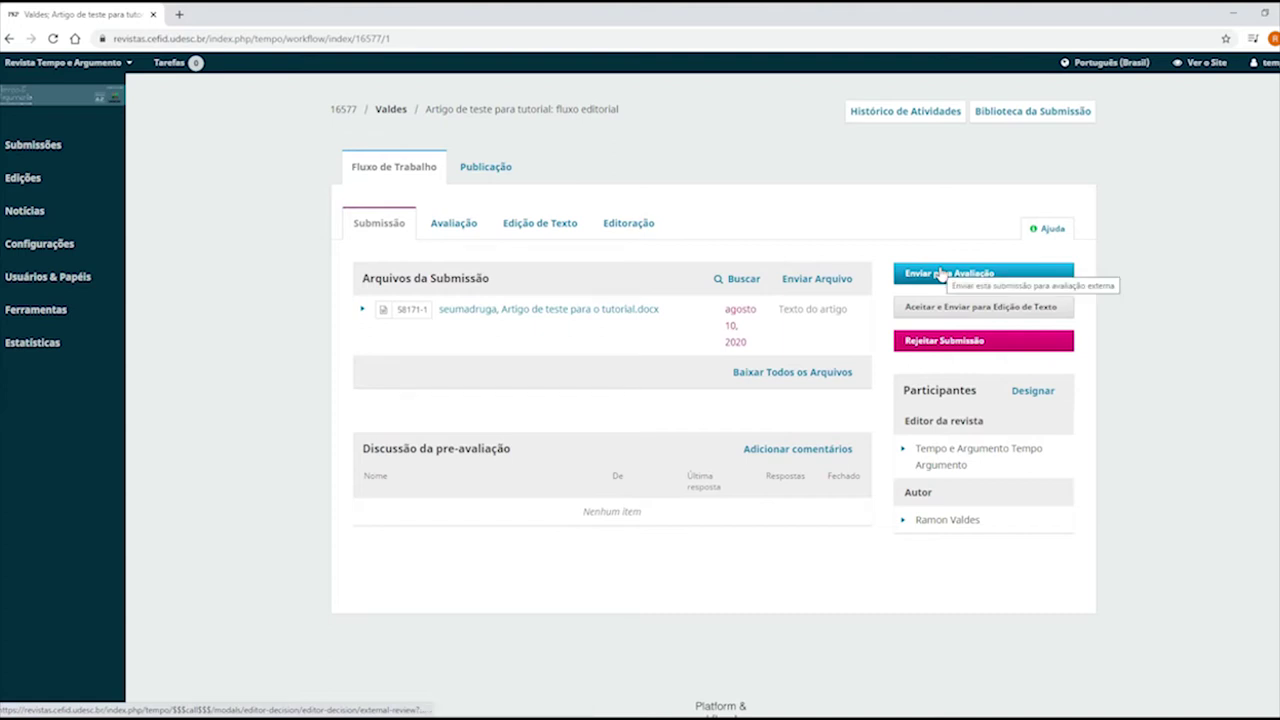
pyautogui.click(940, 274)
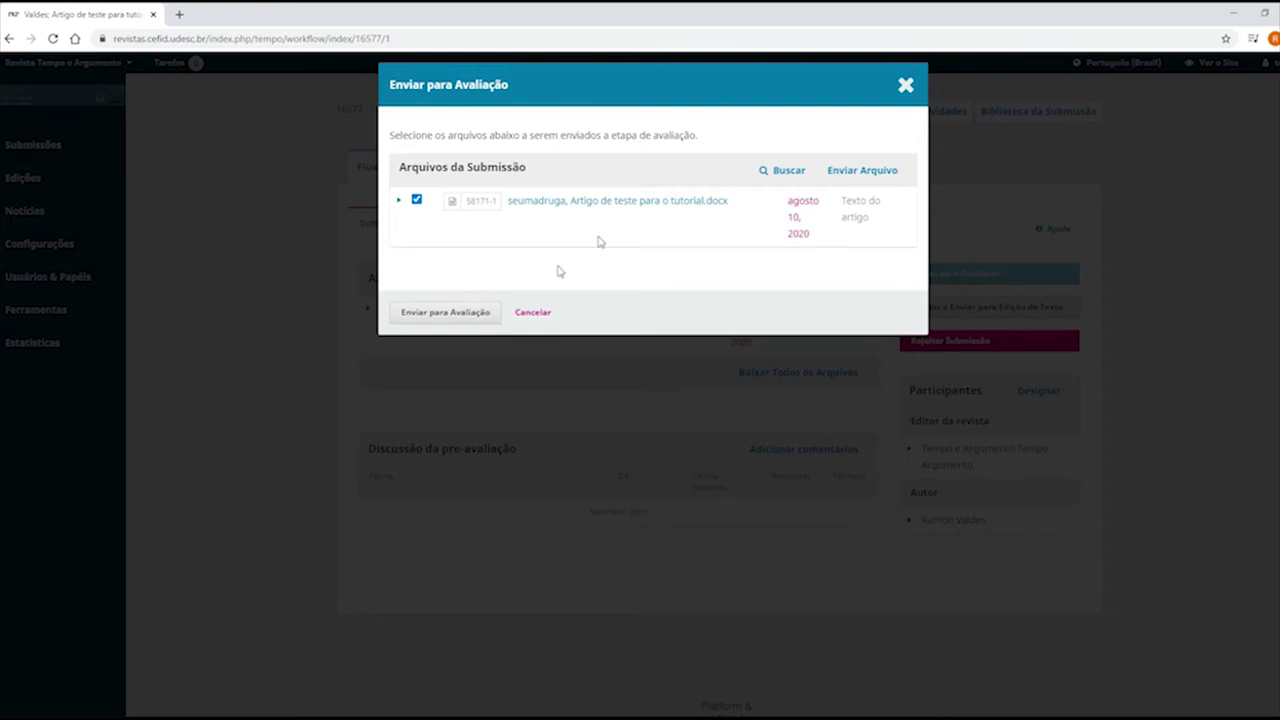
pyautogui.click(480, 310)
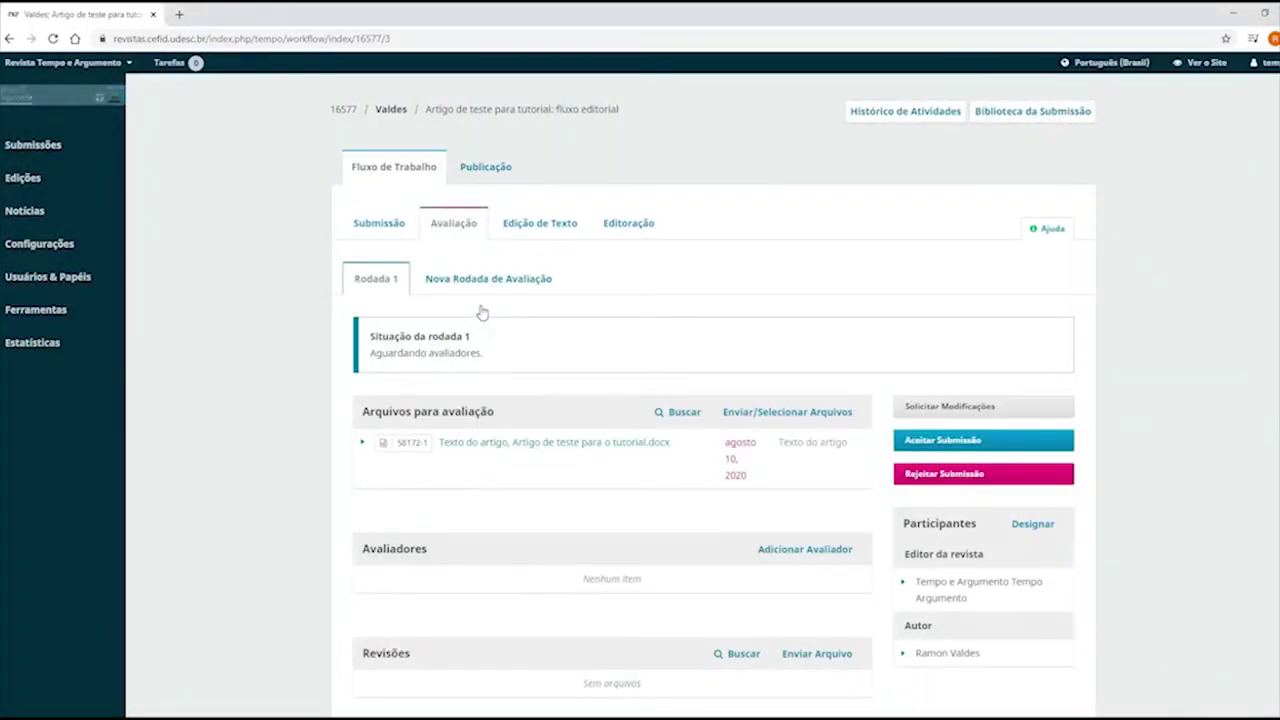
# Start adding a reviewer to round 1 and select the five-star reviewer who heads the reviewer list
pyautogui.scroll(-2, 760, 388)
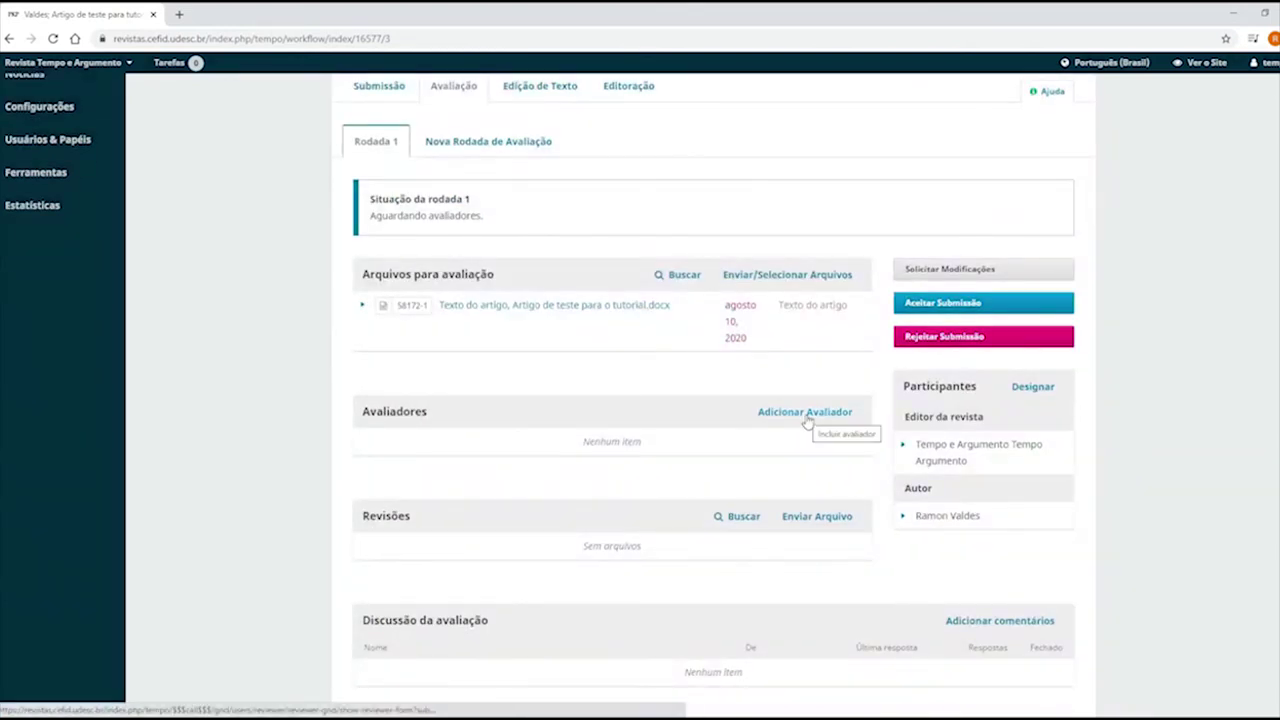
pyautogui.click(806, 413)
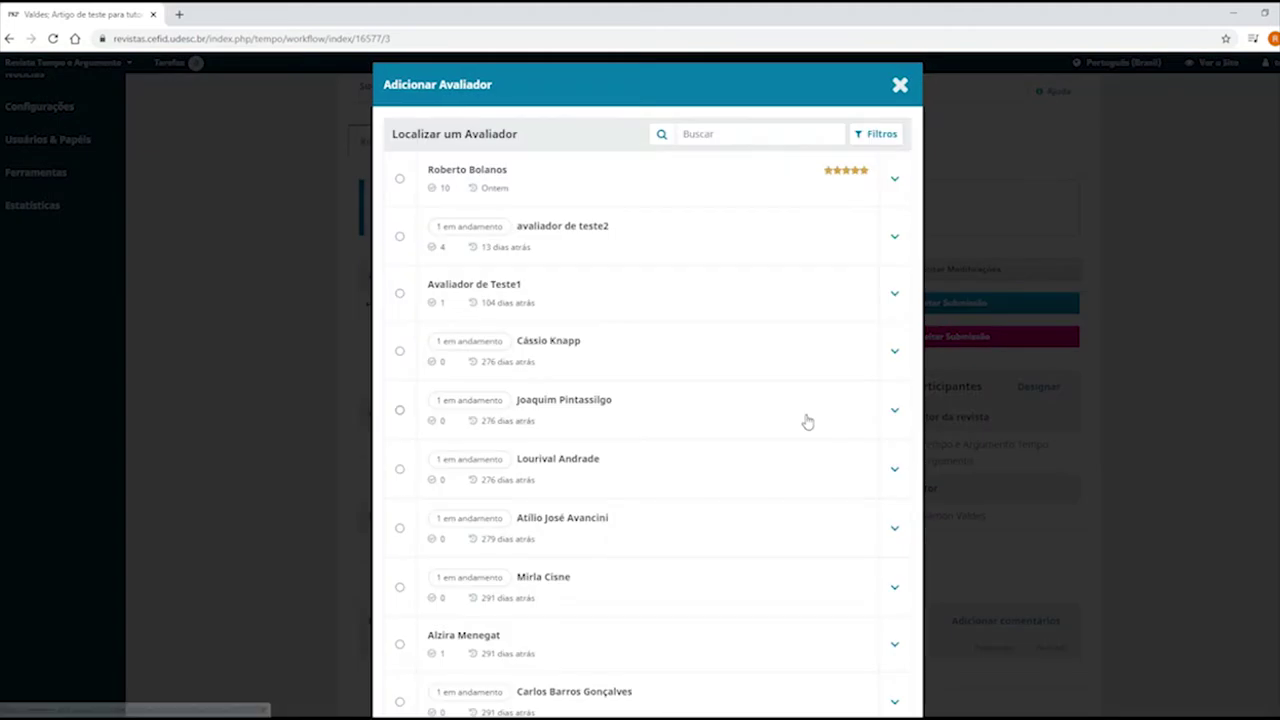
pyautogui.click(400, 180)
pyautogui.scroll(-3, 505, 556)
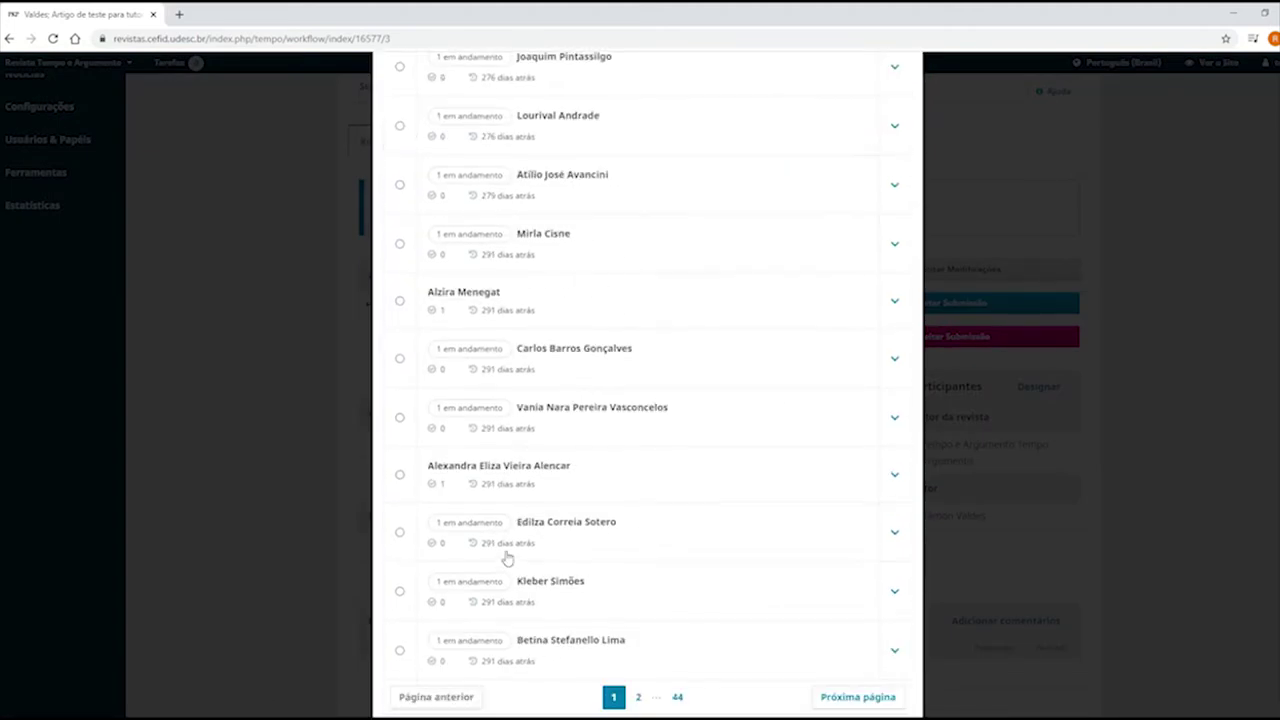
pyautogui.scroll(-1, 507, 557)
pyautogui.click(452, 686)
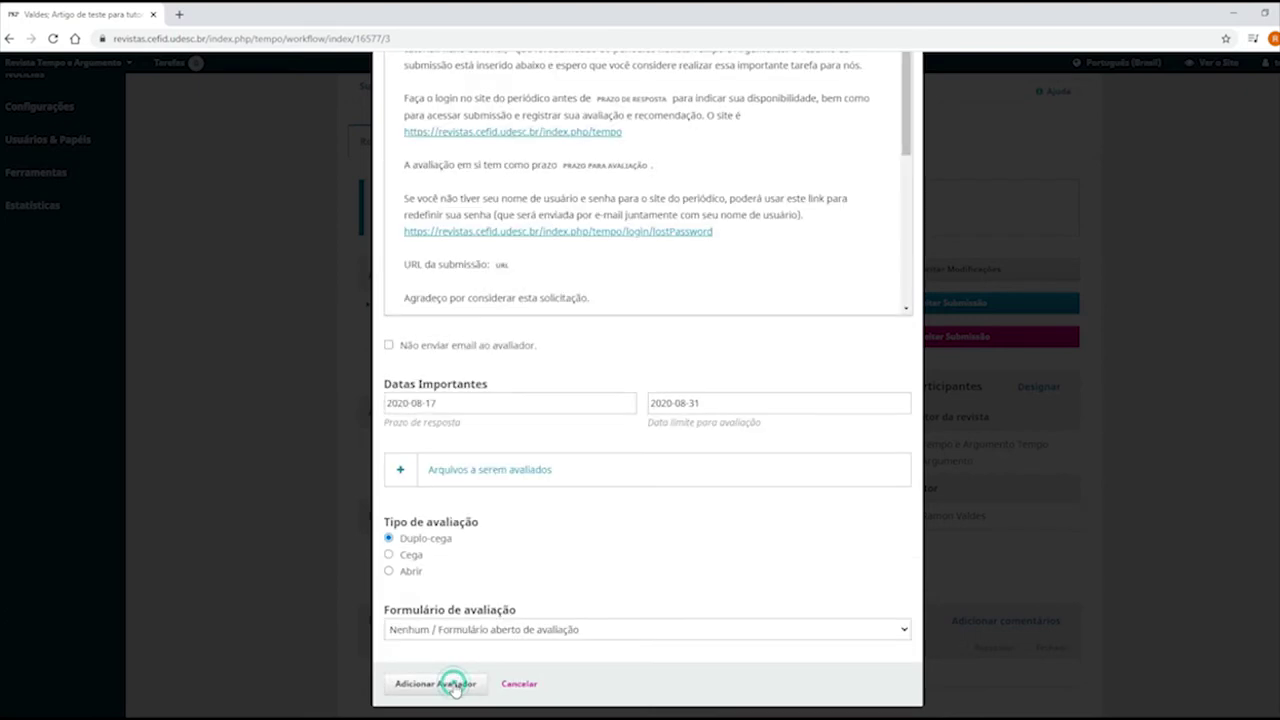
# Check the predefined review request message and add the reviewer with deadlines 2020-08-17 and 2020-08-31 and Duplo-cega review
pyautogui.scroll(3, 510, 330)
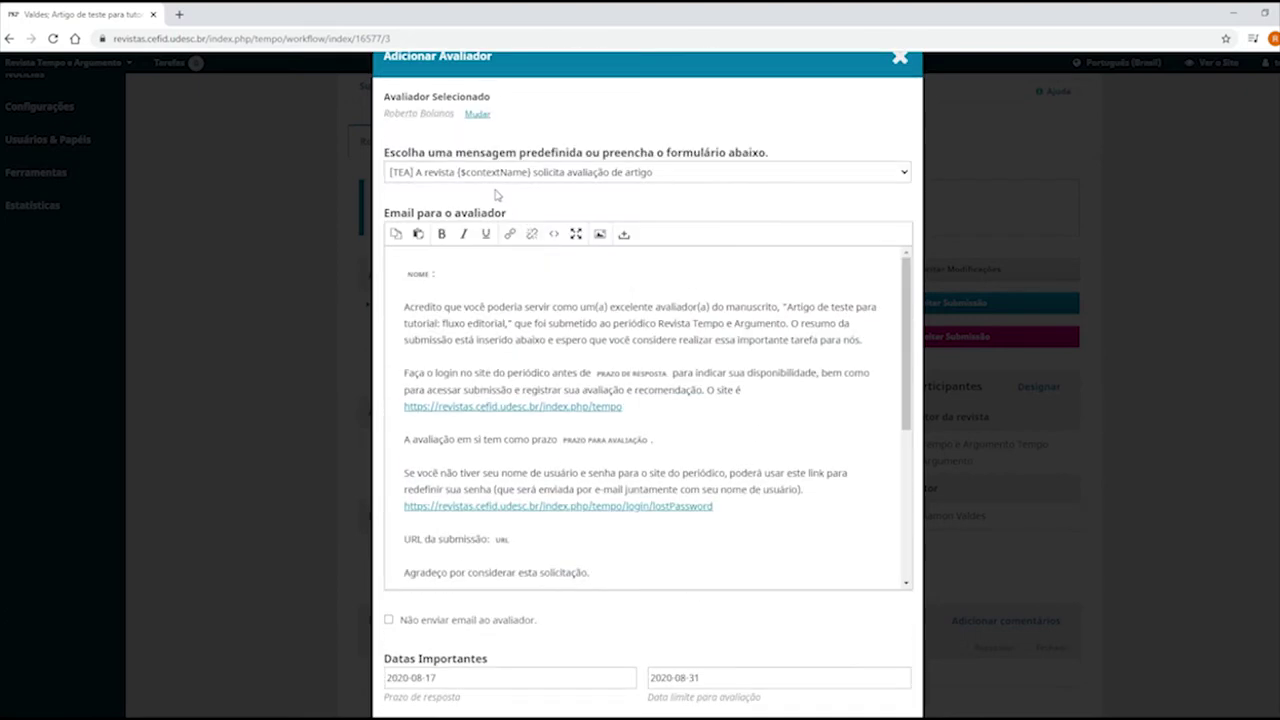
pyautogui.click(567, 175)
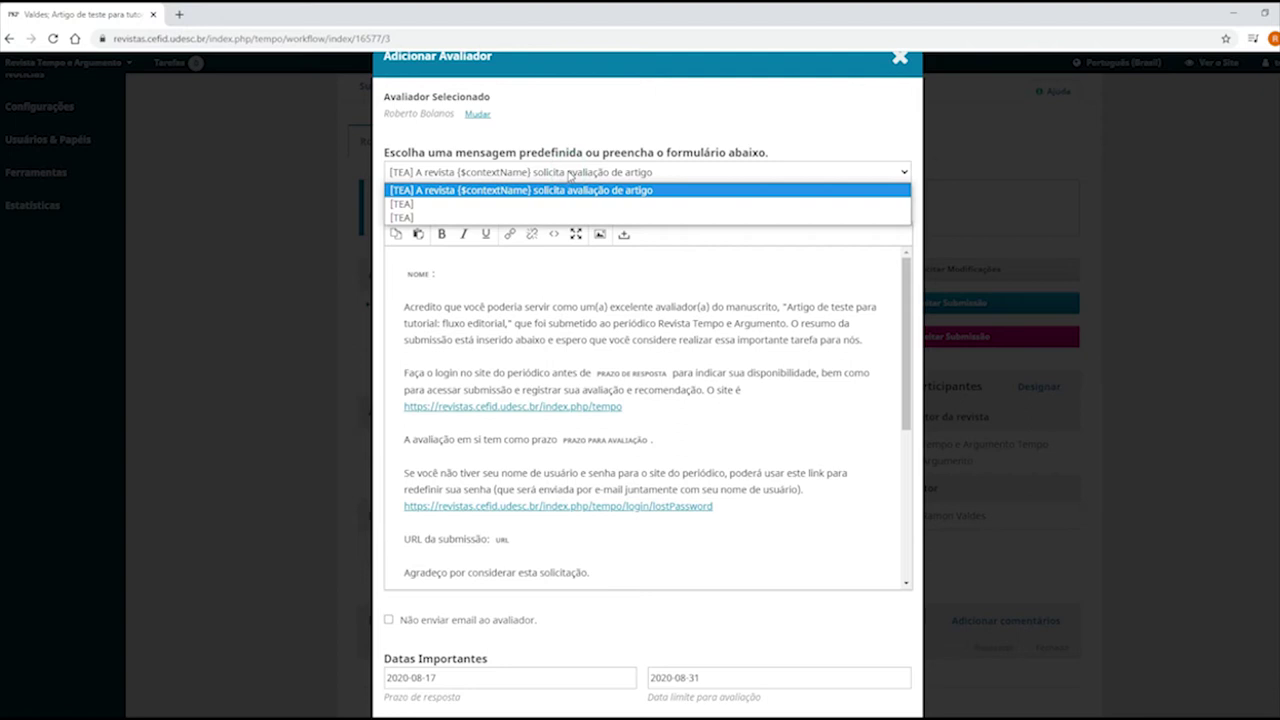
pyautogui.click(591, 113)
pyautogui.scroll(-2, 553, 425)
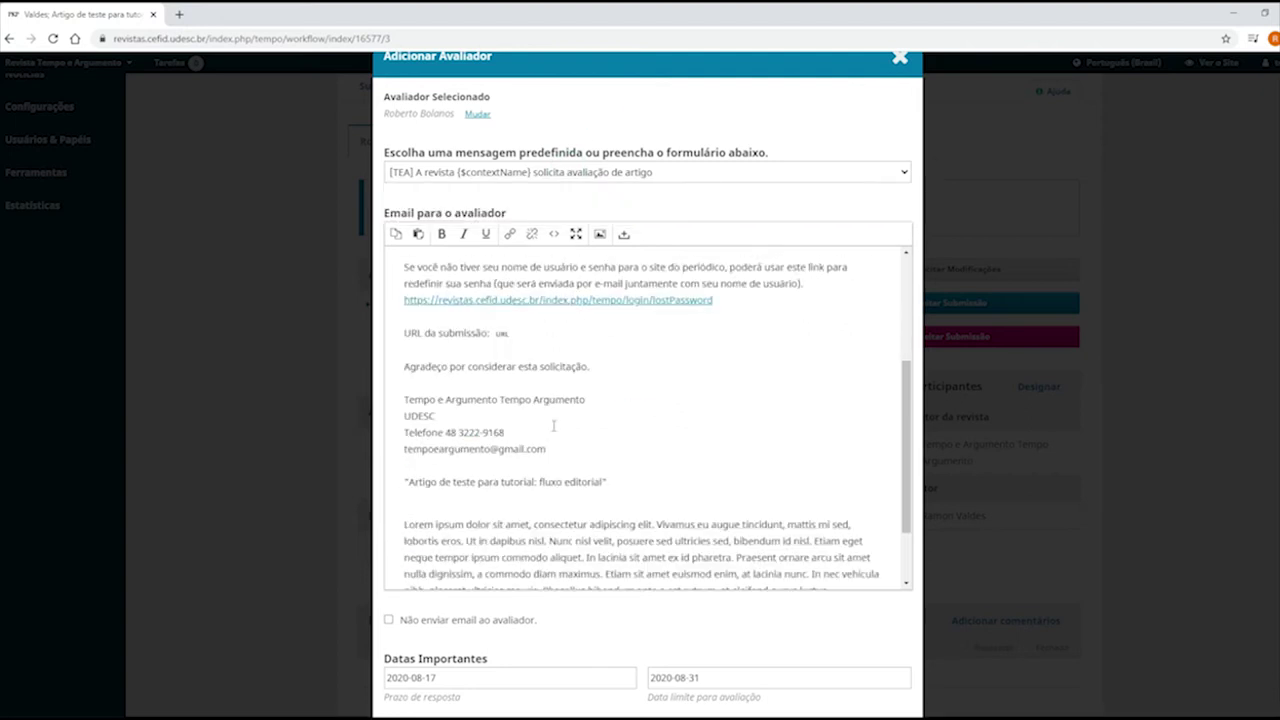
pyautogui.scroll(1, 551, 420)
pyautogui.scroll(-3, 673, 668)
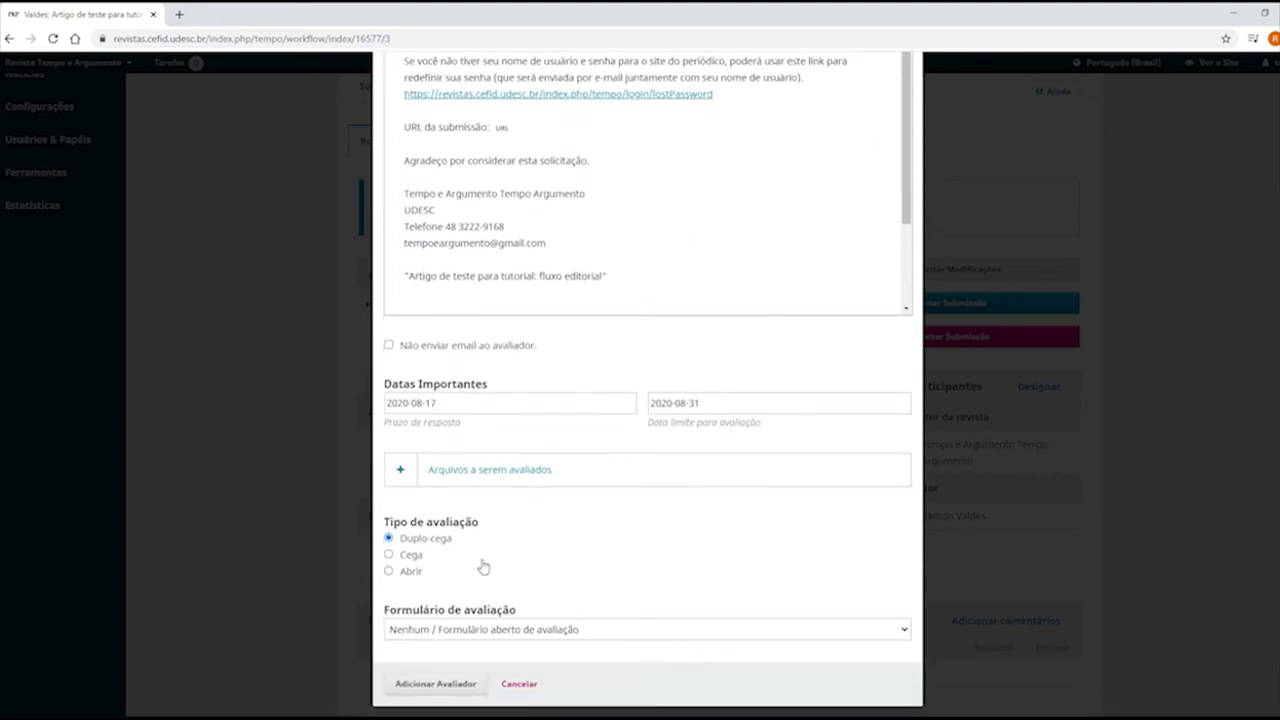
pyautogui.click(443, 679)
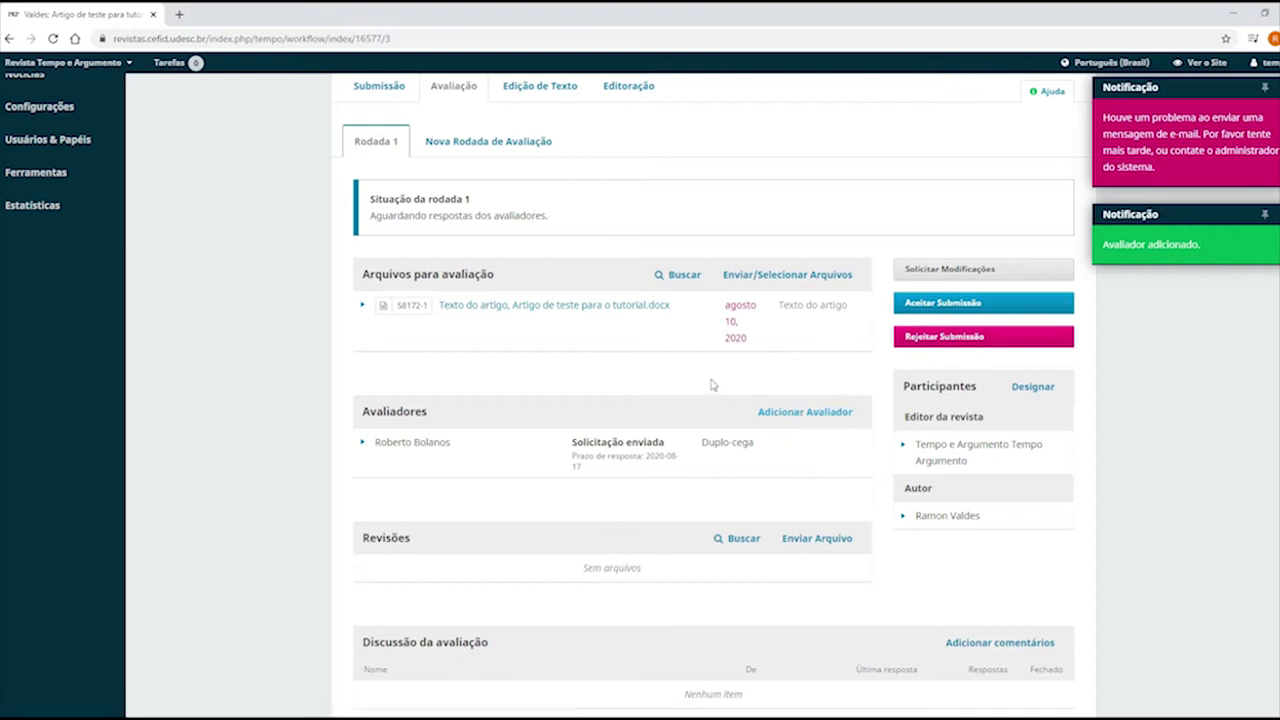
# Reload the review round, read the submitted review, keep the recommendation Correções obrigatórias, and confirm it with a five-star reviewer rating
pyautogui.press('F5')
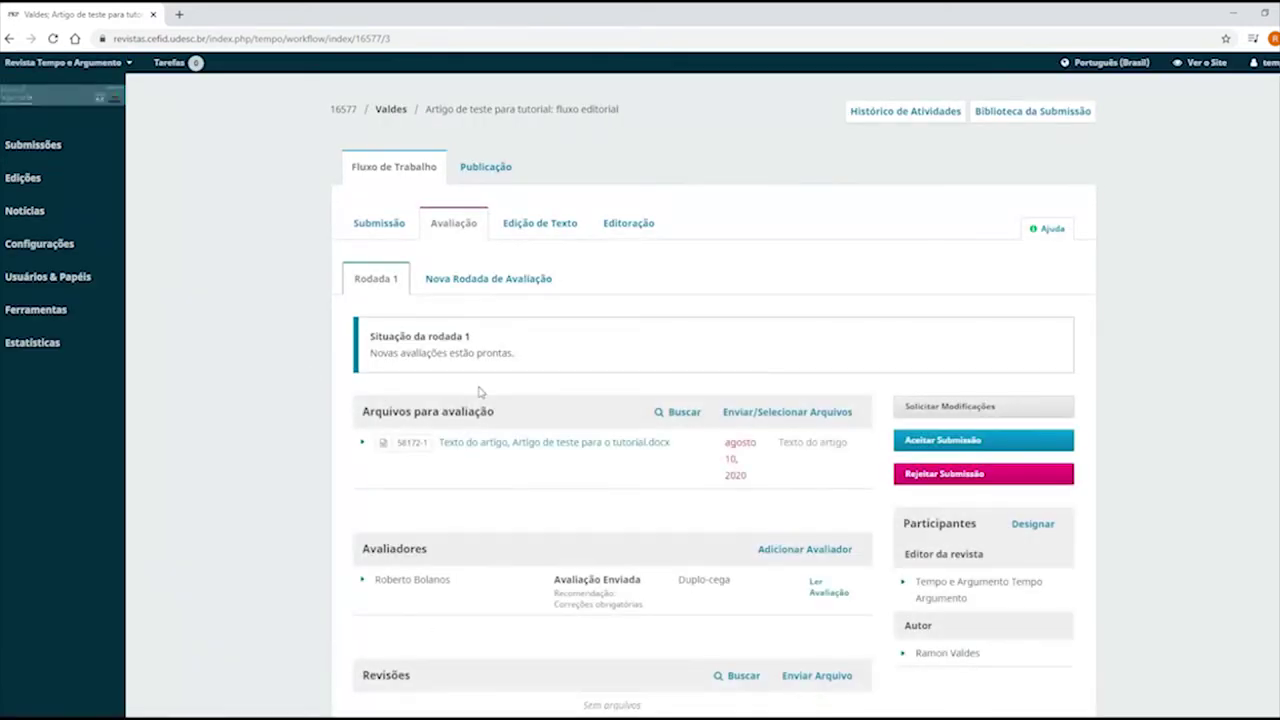
pyautogui.click(829, 592)
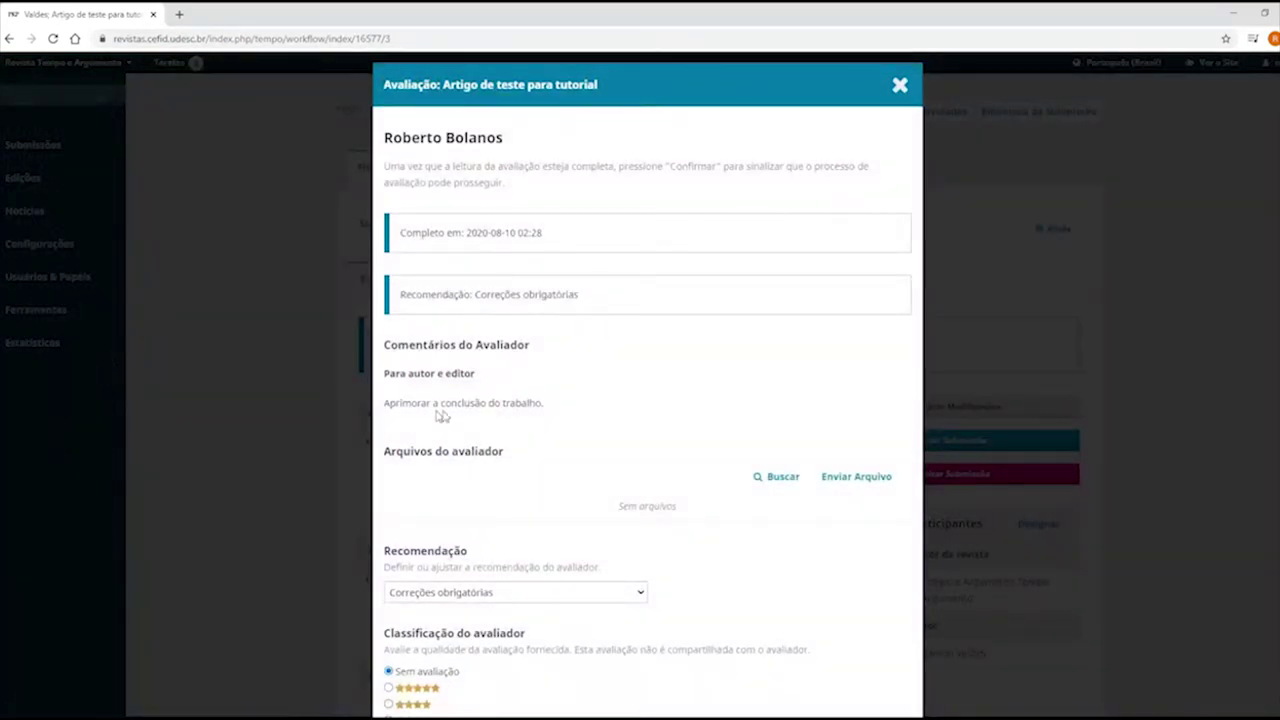
pyautogui.scroll(-1, 524, 416)
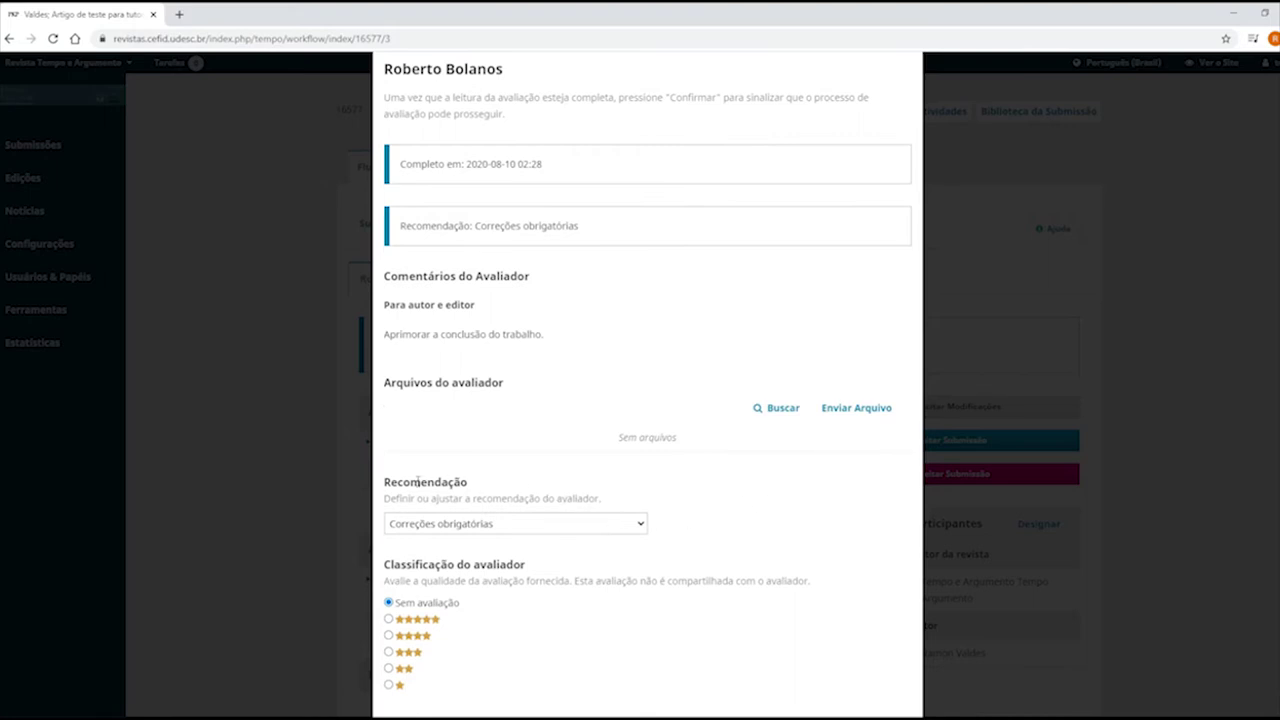
pyautogui.click(640, 524)
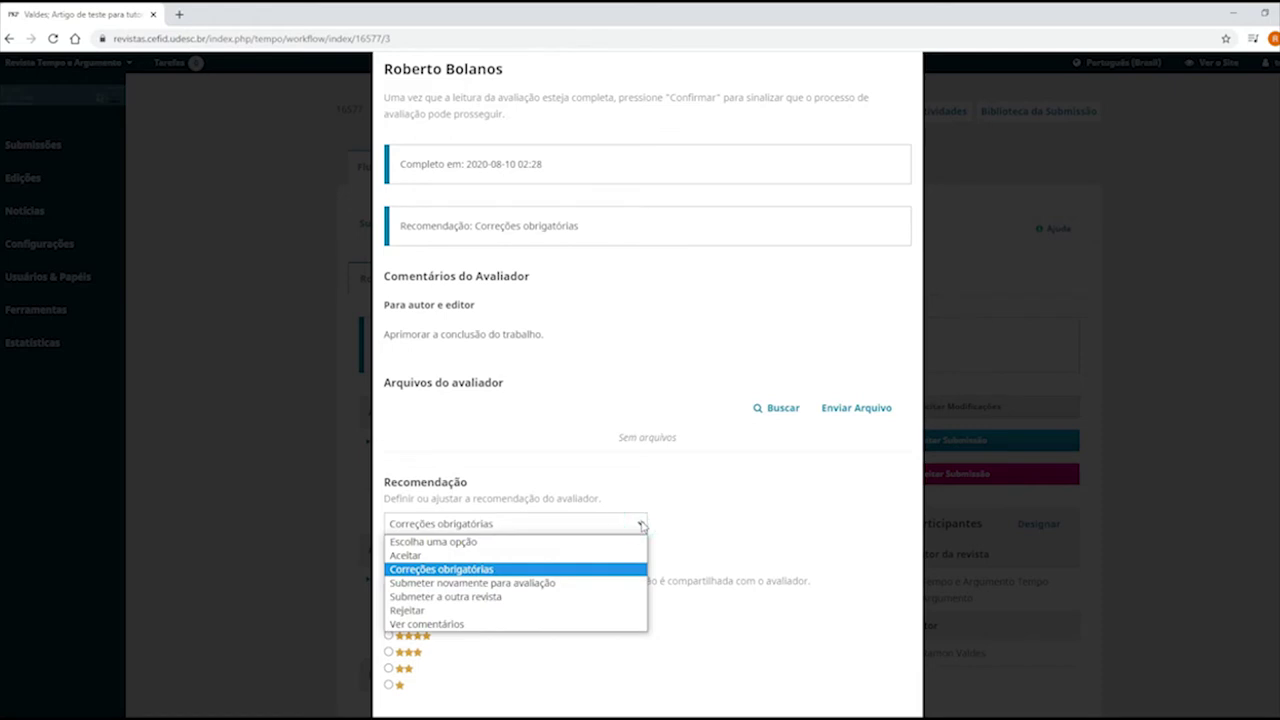
pyautogui.click(640, 524)
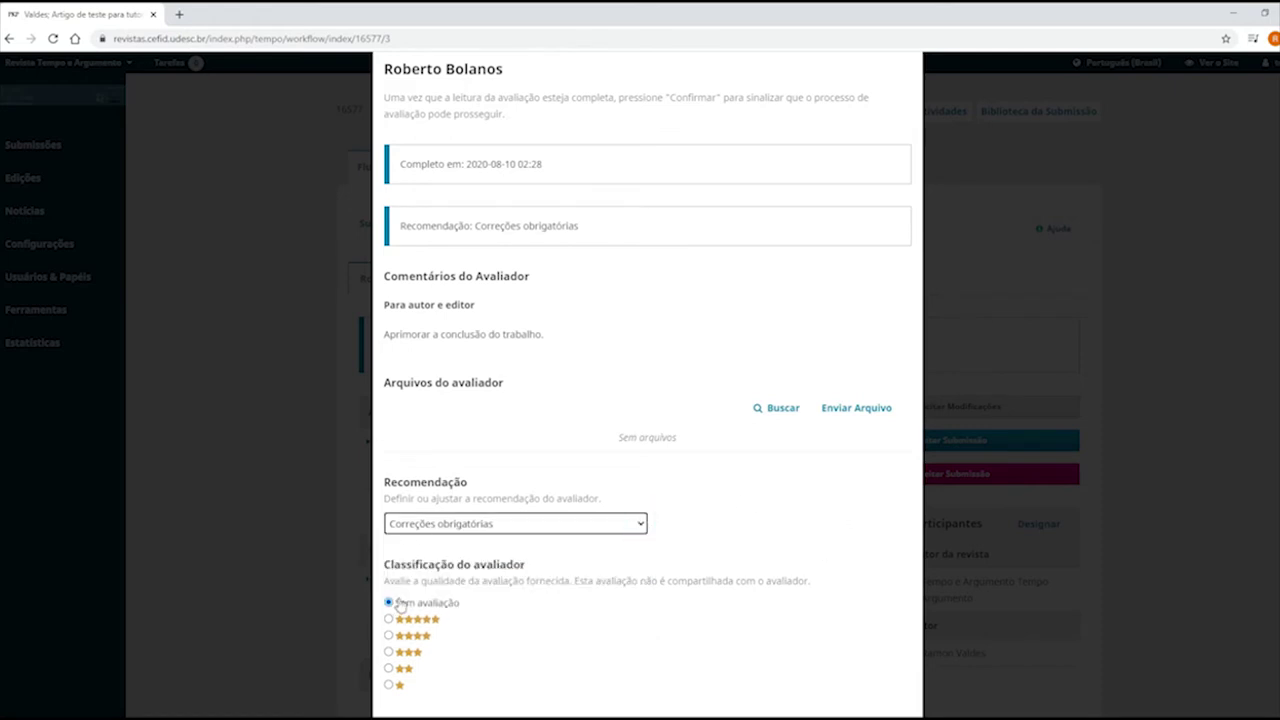
pyautogui.scroll(-1, 420, 600)
pyautogui.click(389, 566)
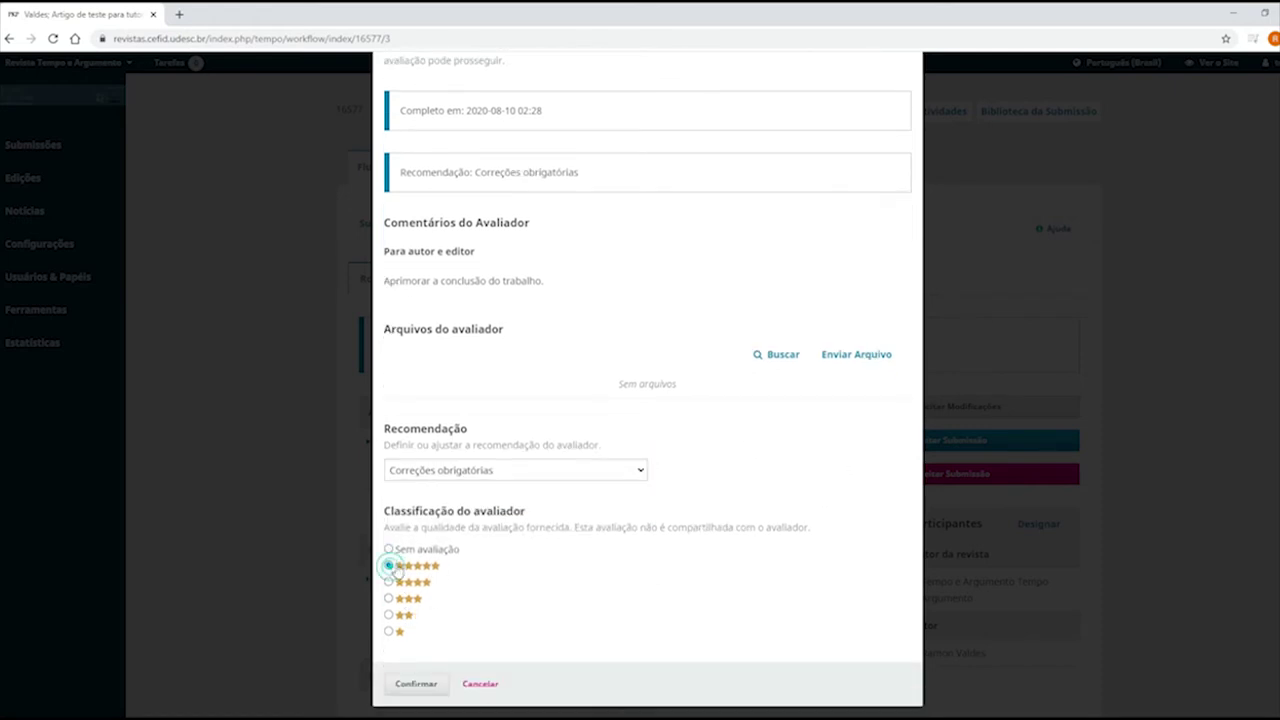
pyautogui.click(416, 686)
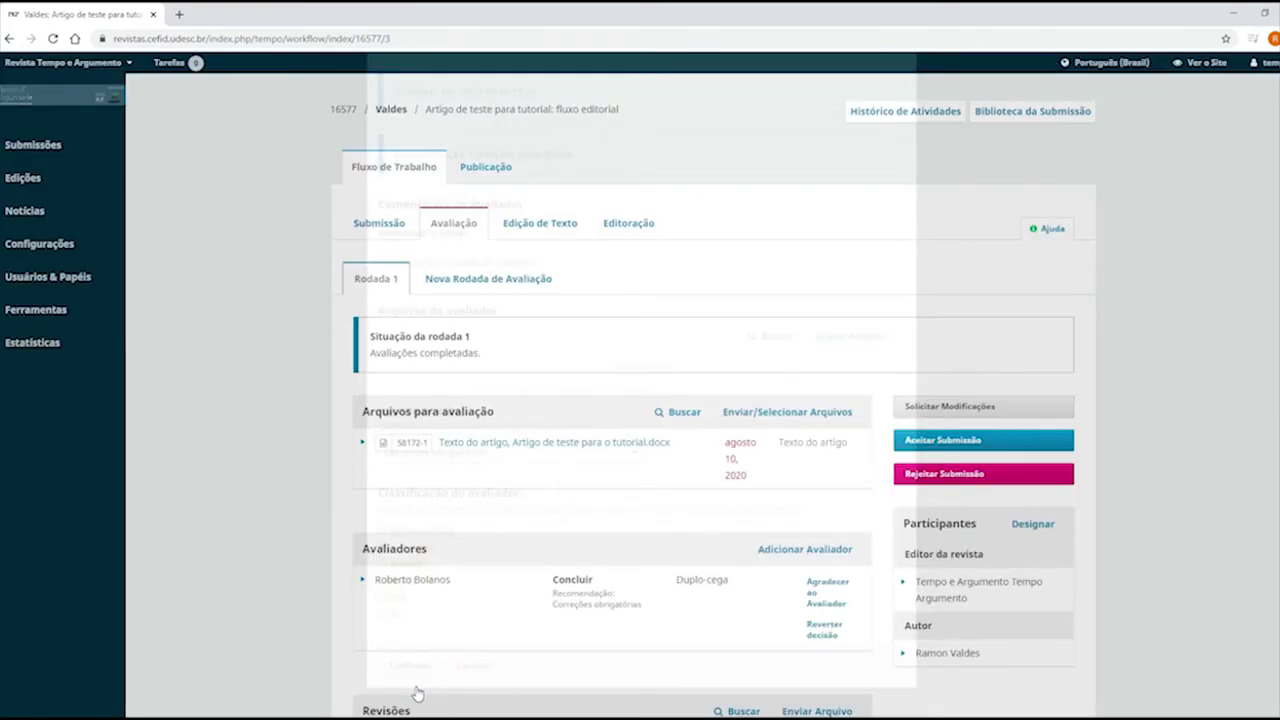
# Thank the round 1 reviewer by e-mail with the predefined acknowledgement message
pyautogui.click(822, 594)
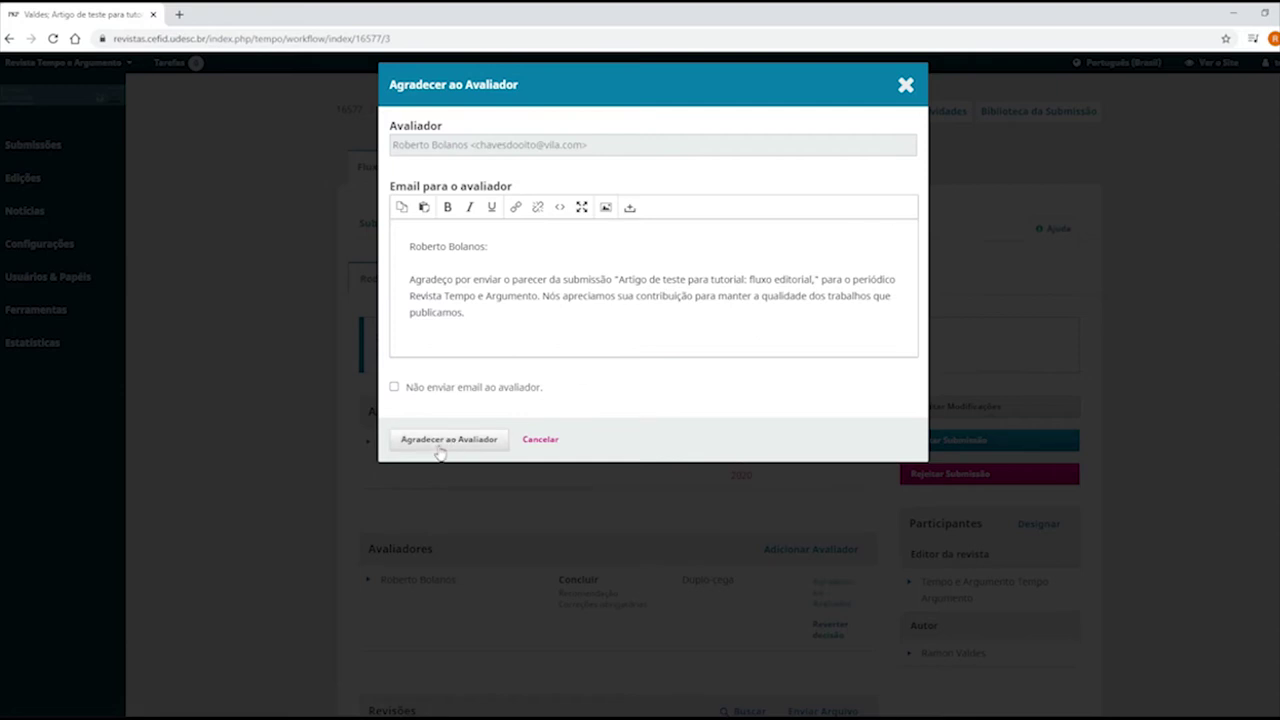
pyautogui.click(450, 441)
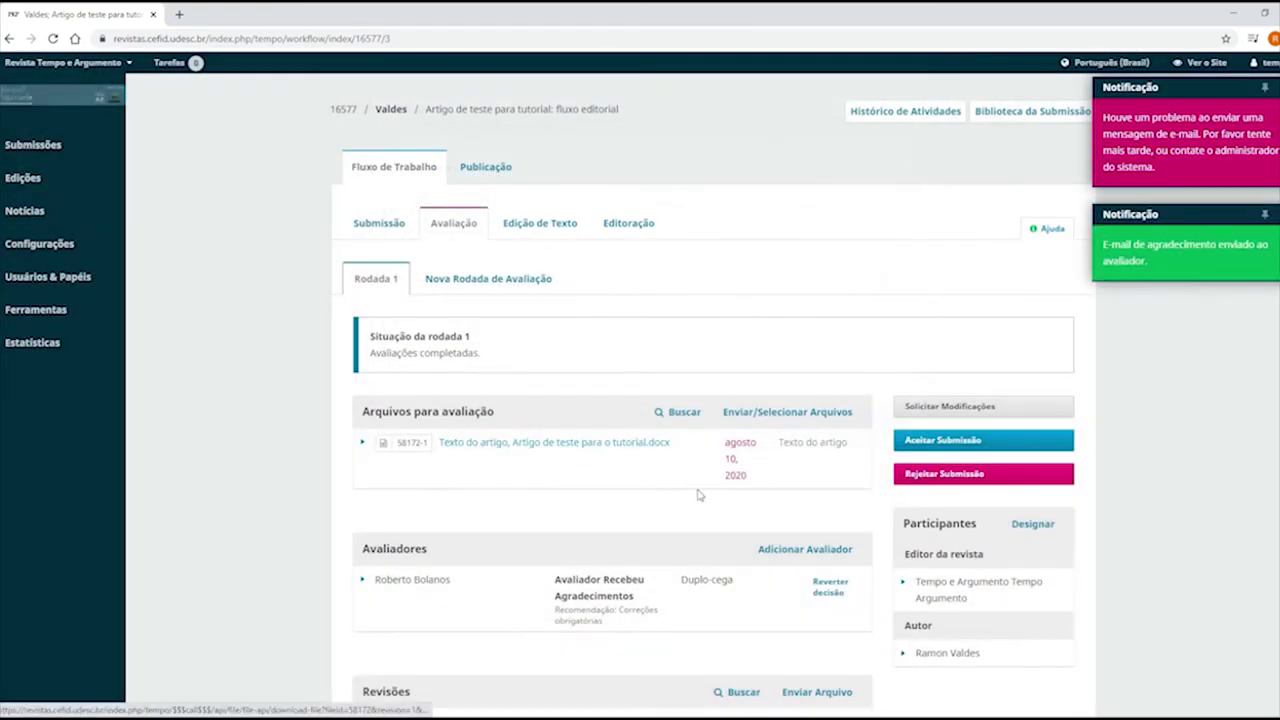
# Request modifications from the author without a new review round, including the reviews in the notification e-mail, and record the editorial decision
pyautogui.scroll(-1, 699, 495)
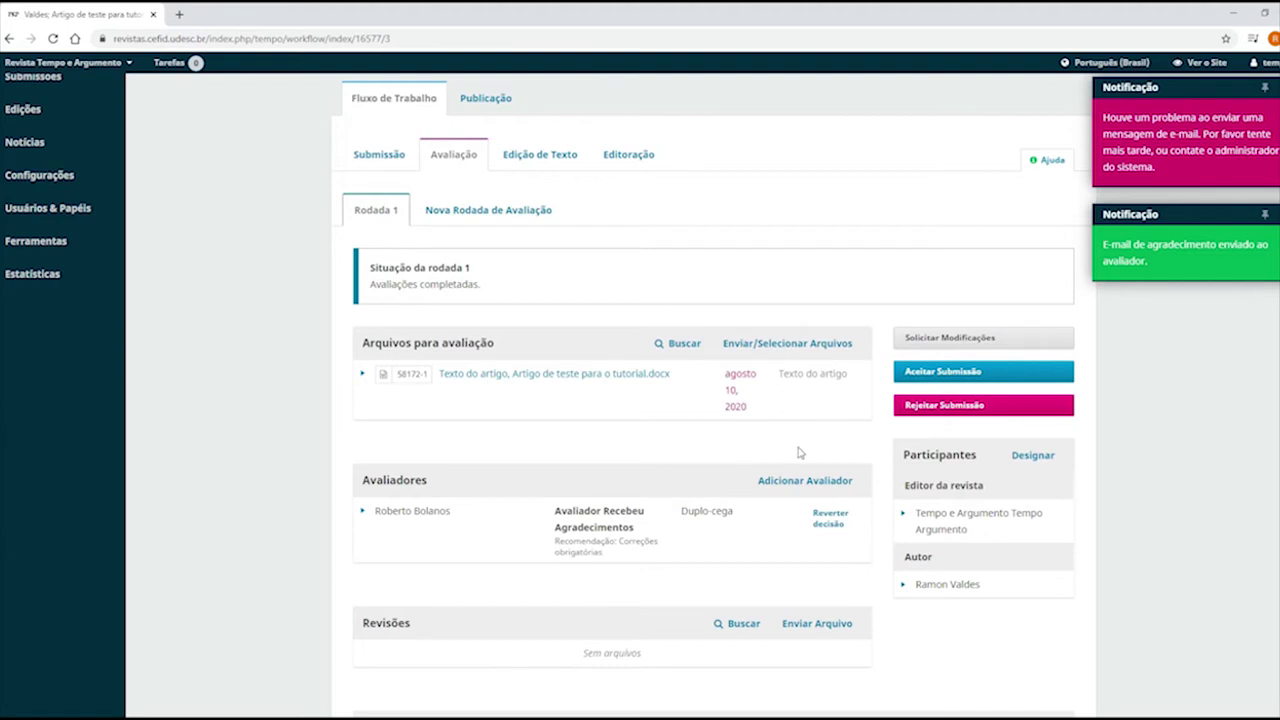
pyautogui.click(938, 344)
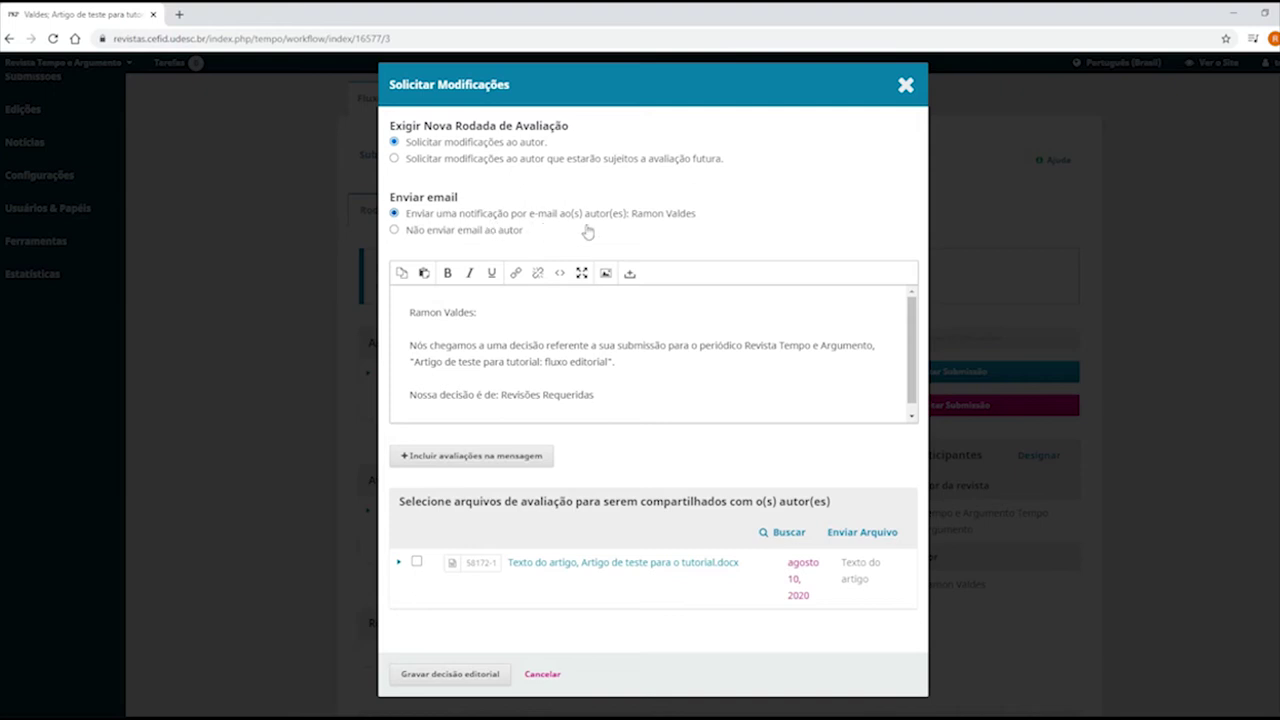
pyautogui.click(450, 462)
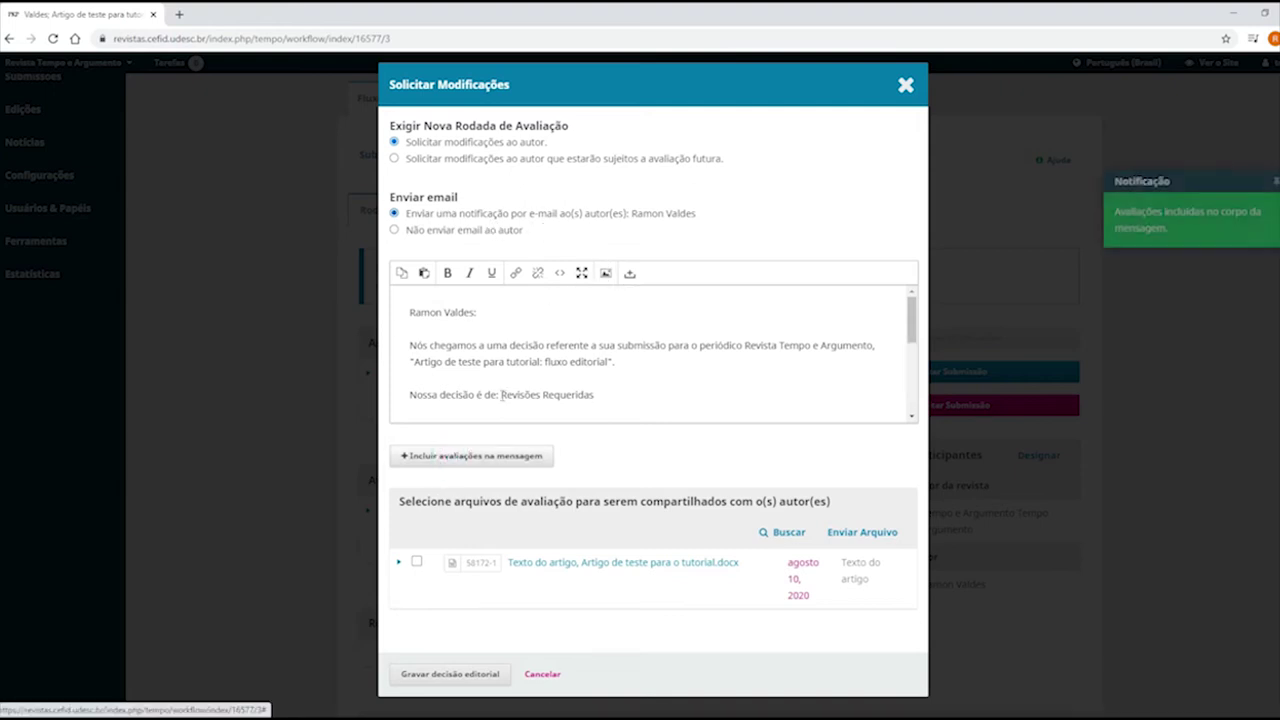
pyautogui.scroll(-5, 518, 381)
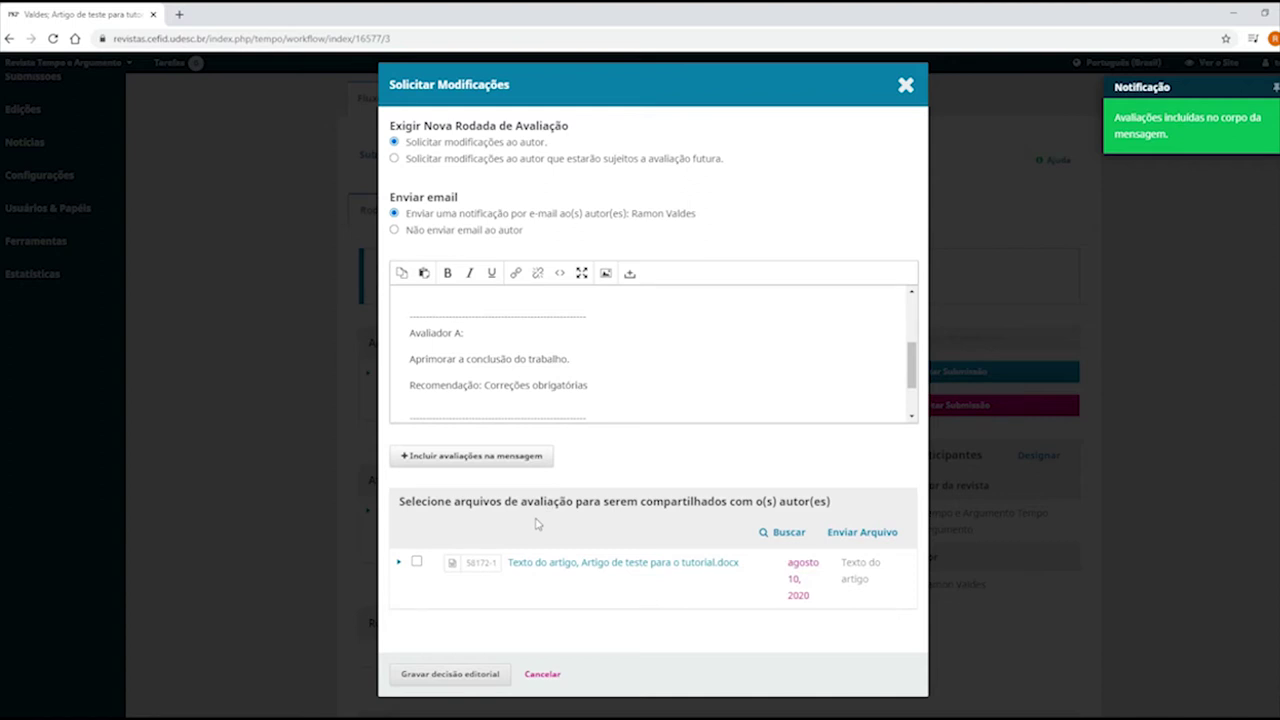
pyautogui.click(468, 675)
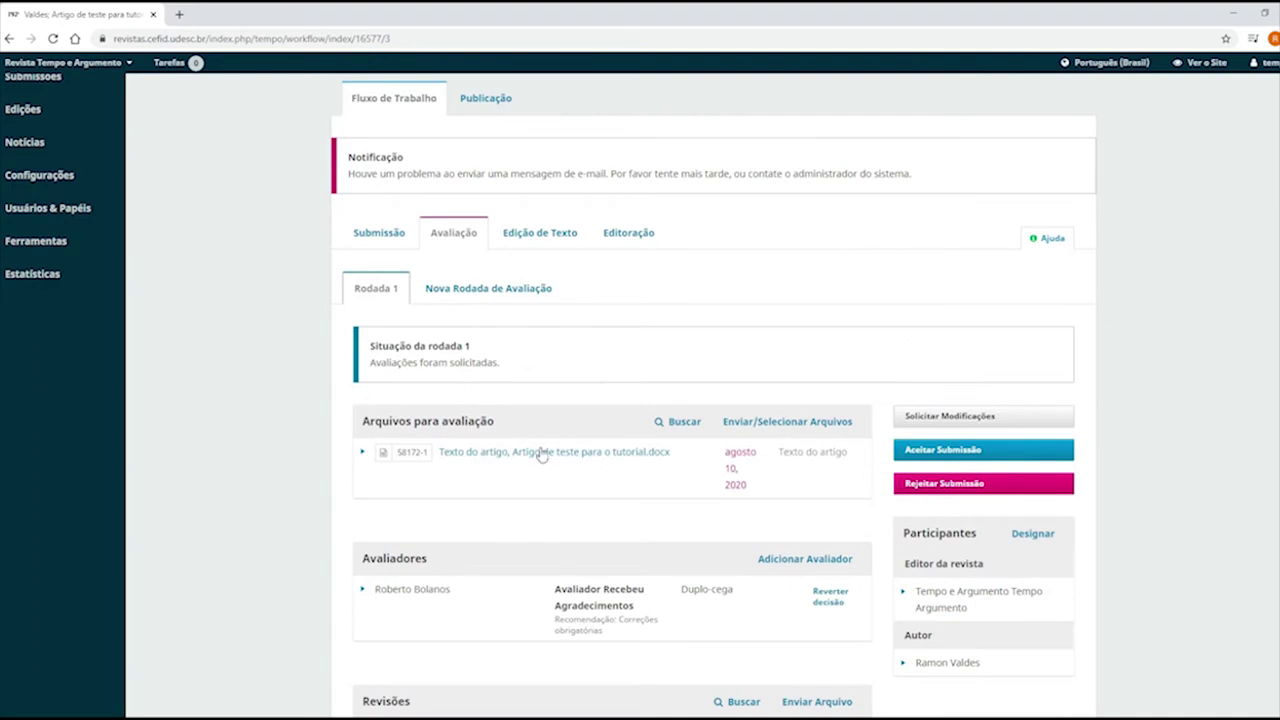
# Reload the review round and accept the submission, notifying the author and forwarding the revisado.docx file to Edição de Texto
pyautogui.scroll(-1, 727, 503)
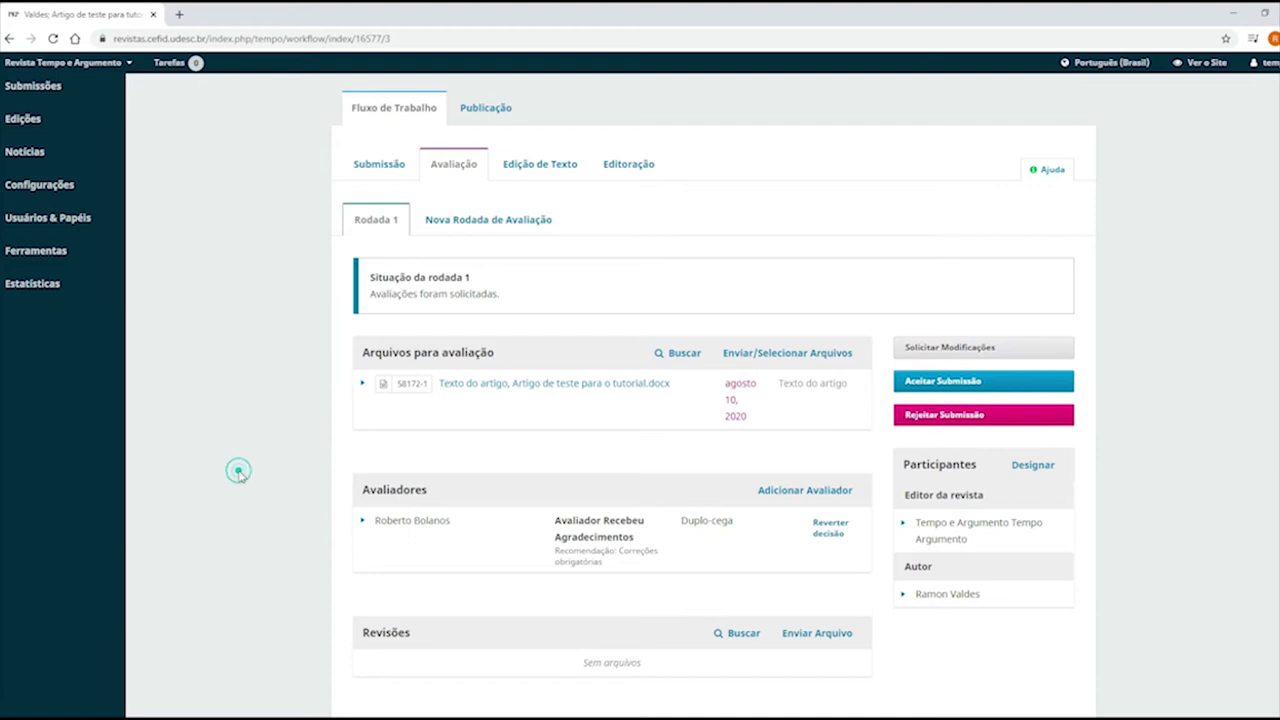
pyautogui.press('F5')
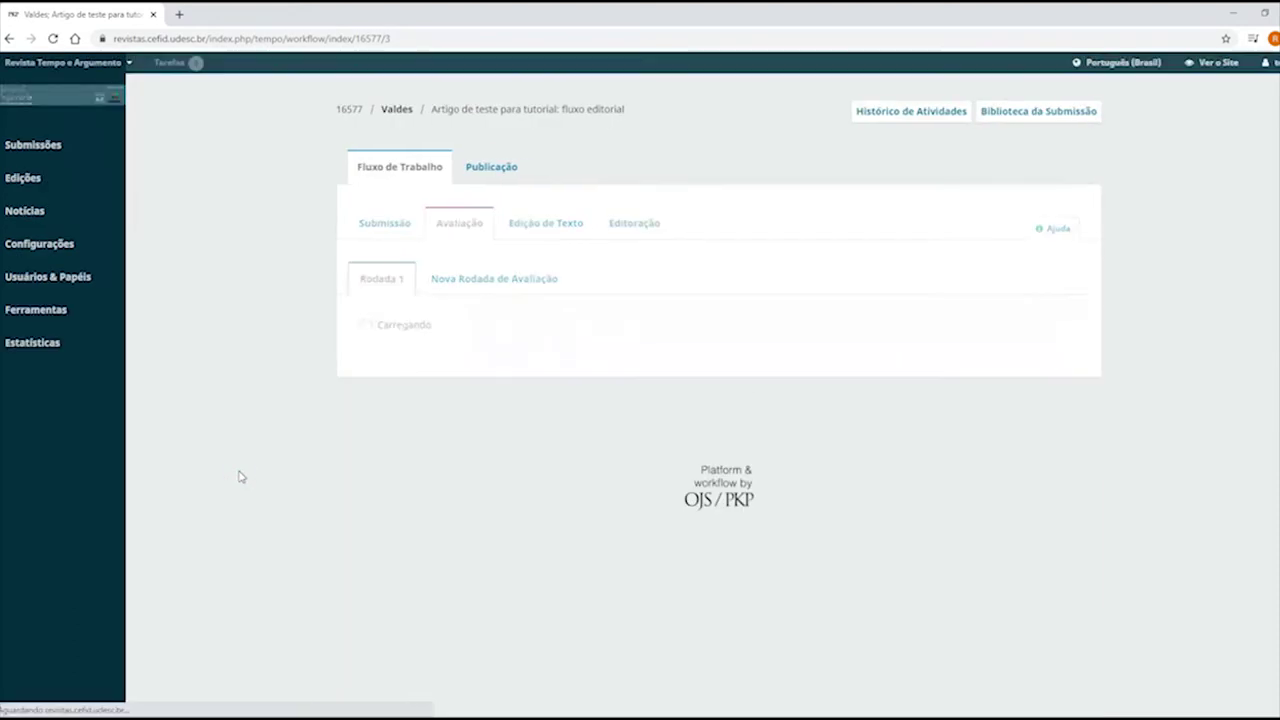
pyautogui.scroll(-2, 576, 516)
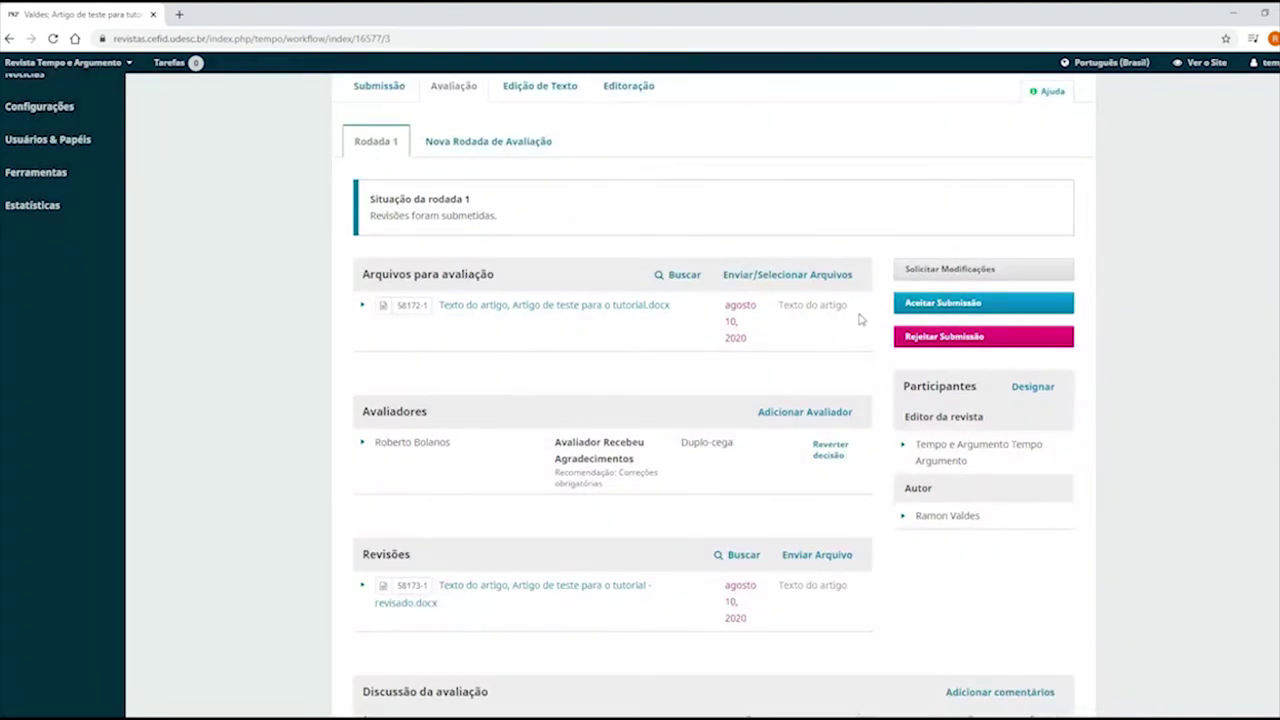
pyautogui.click(925, 305)
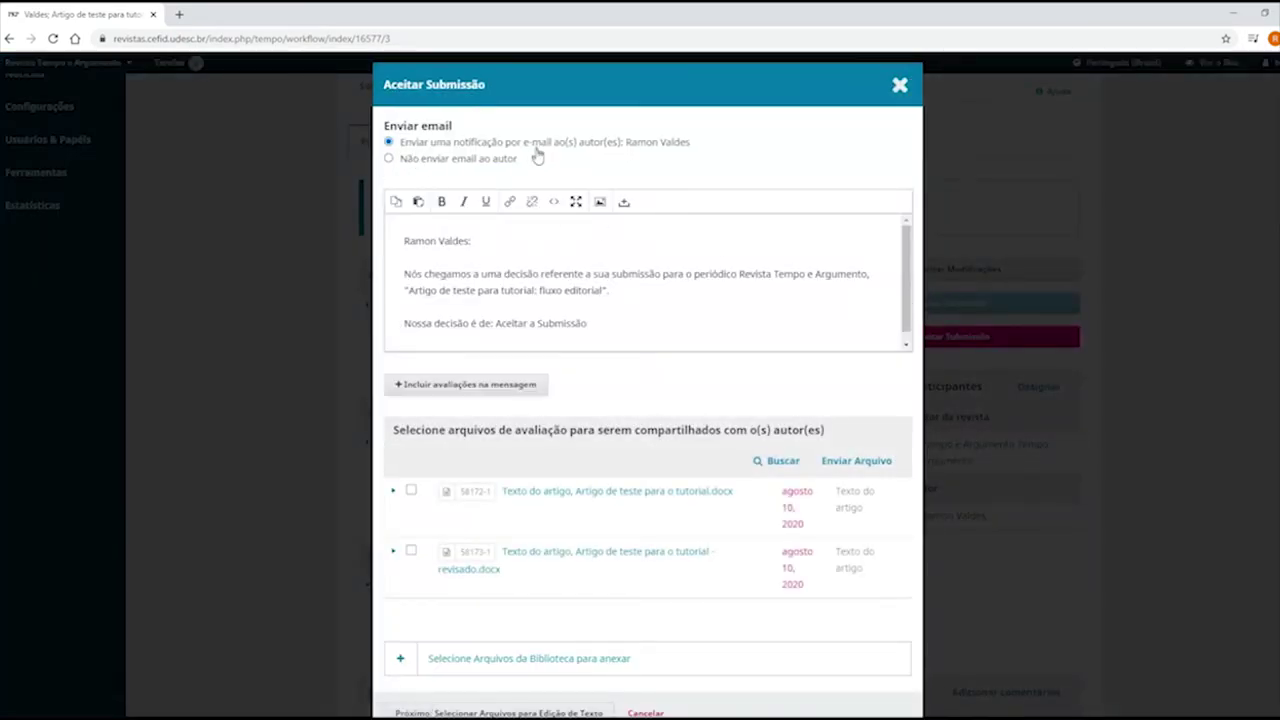
pyautogui.scroll(-1, 449, 470)
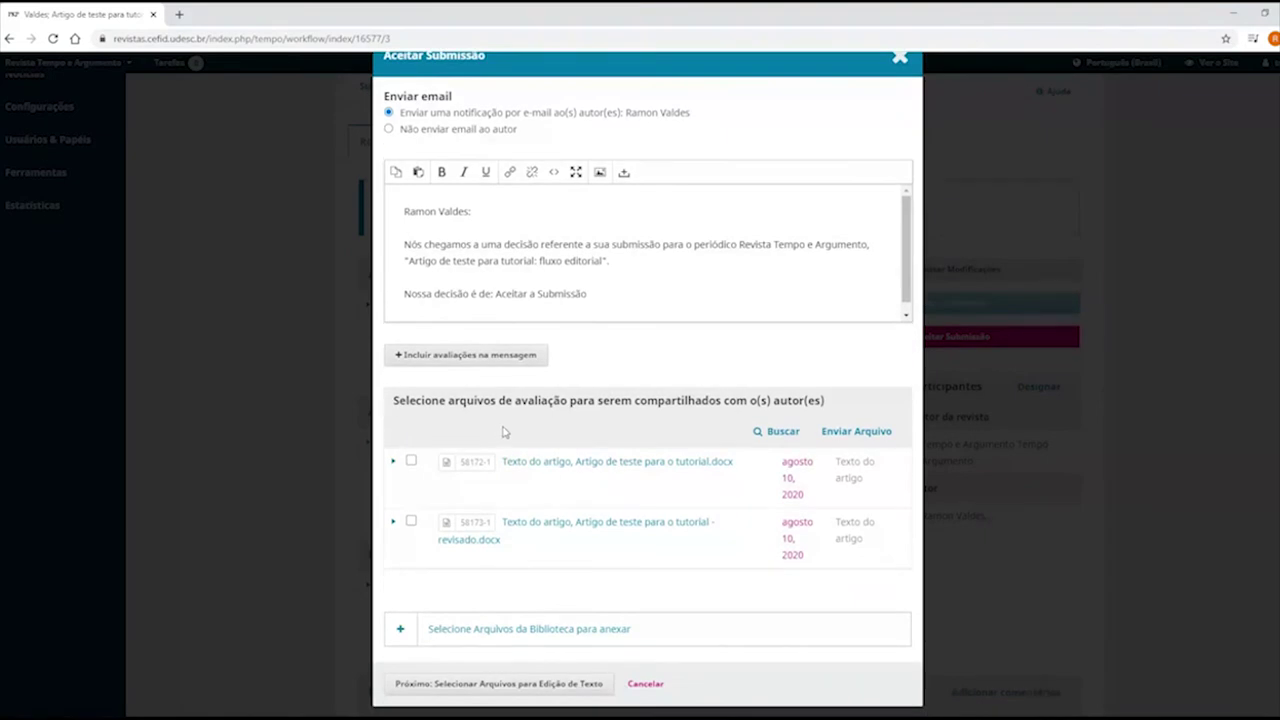
pyautogui.click(505, 685)
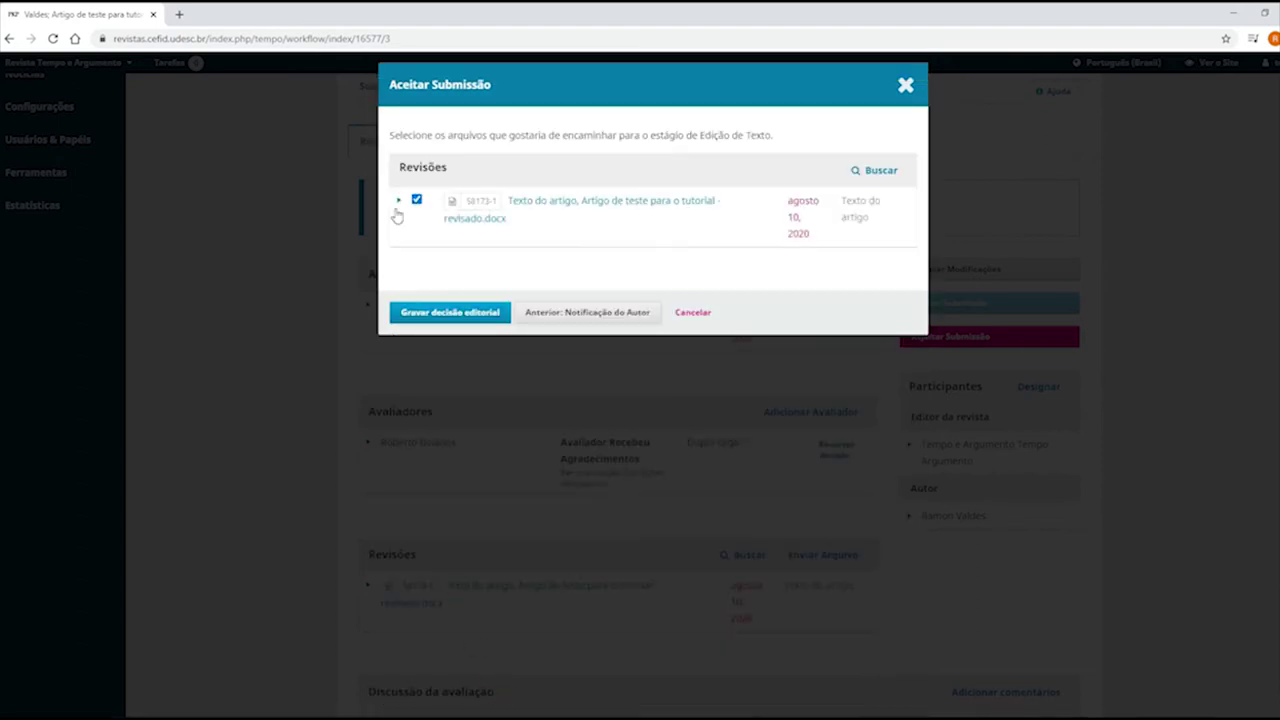
pyautogui.click(455, 314)
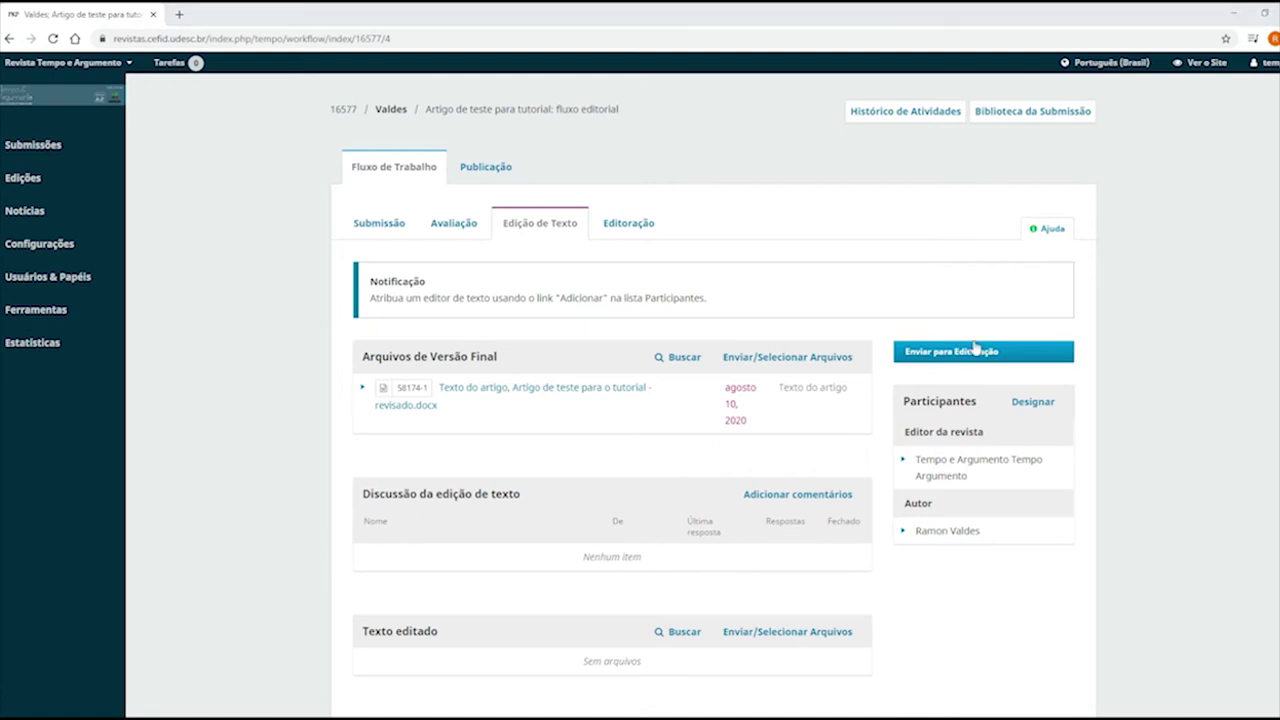
# Assign Revisor Ortográfico as Editor de texto with the predefined message "[TEA] Uma mensagem sobre Revista Tempo e Argumento"
pyautogui.click(1040, 403)
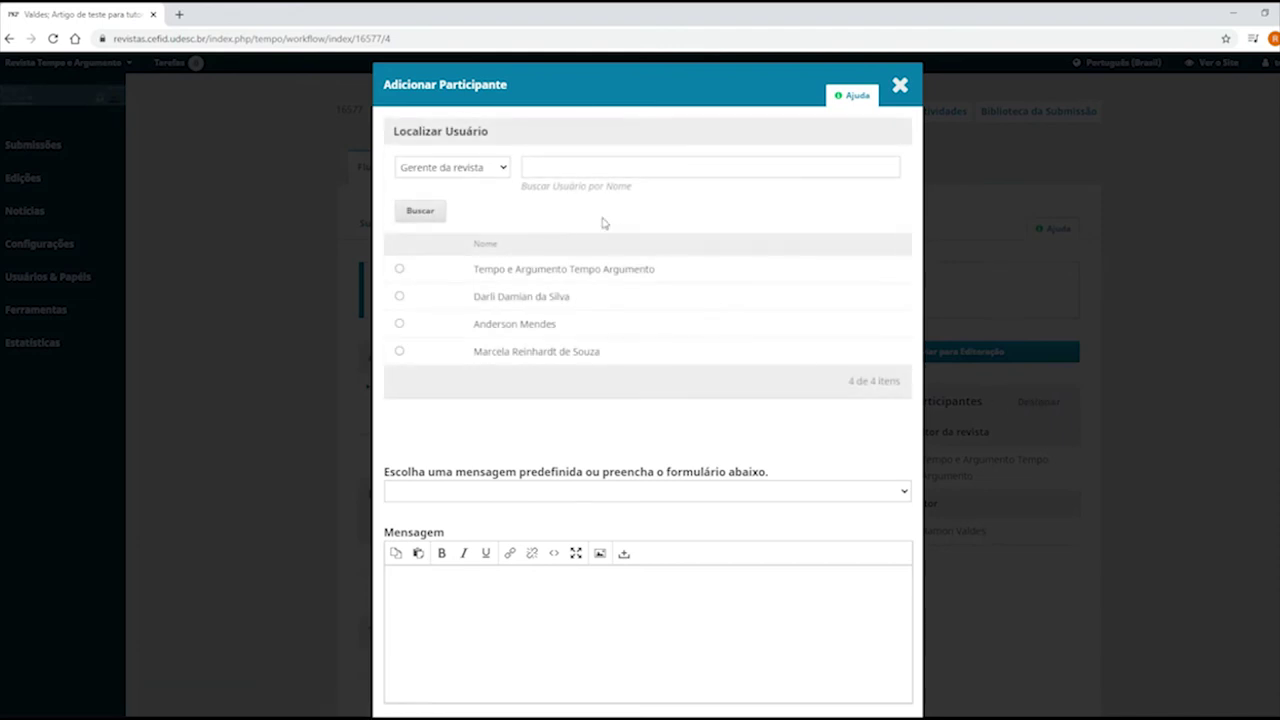
pyautogui.click(506, 168)
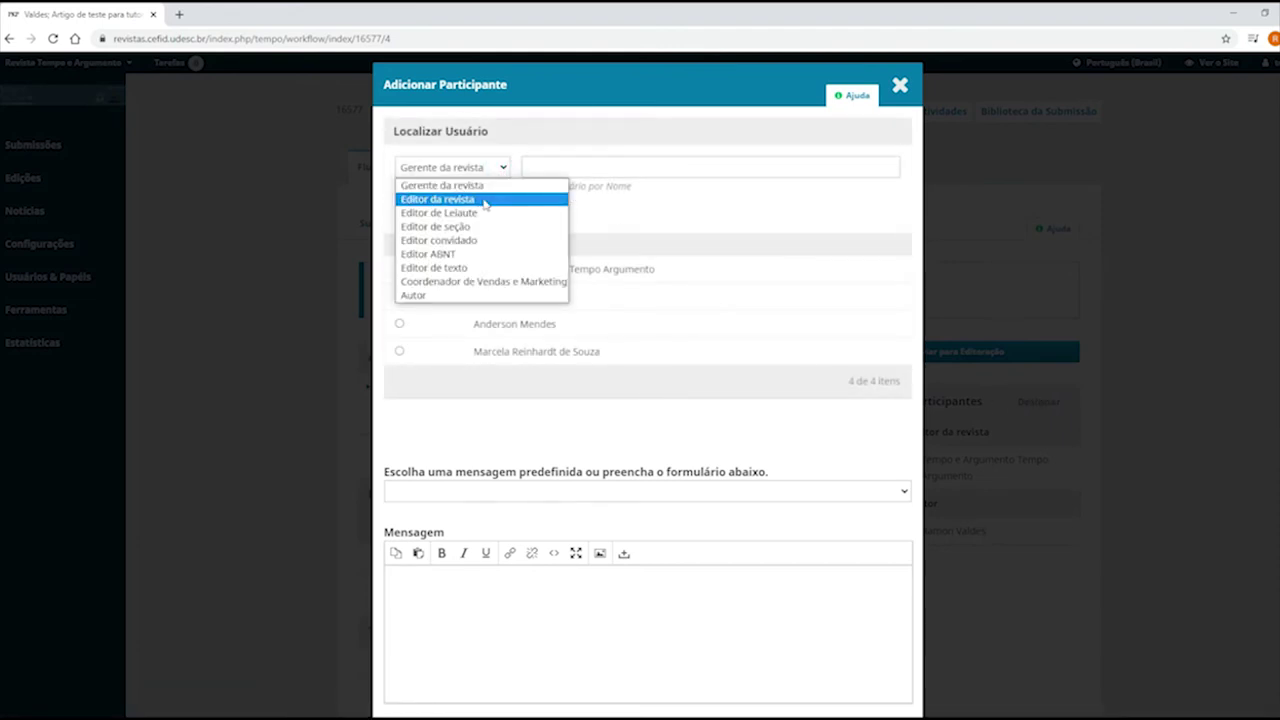
pyautogui.click(462, 268)
pyautogui.click(423, 211)
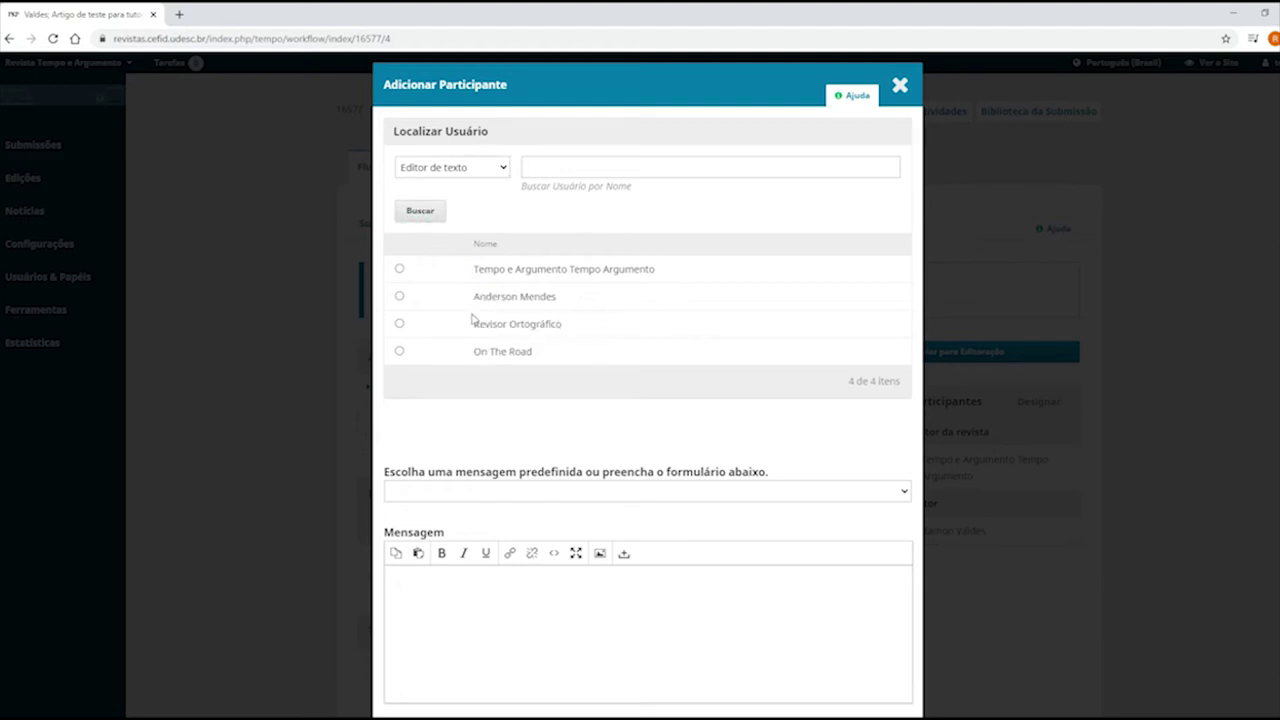
pyautogui.click(400, 325)
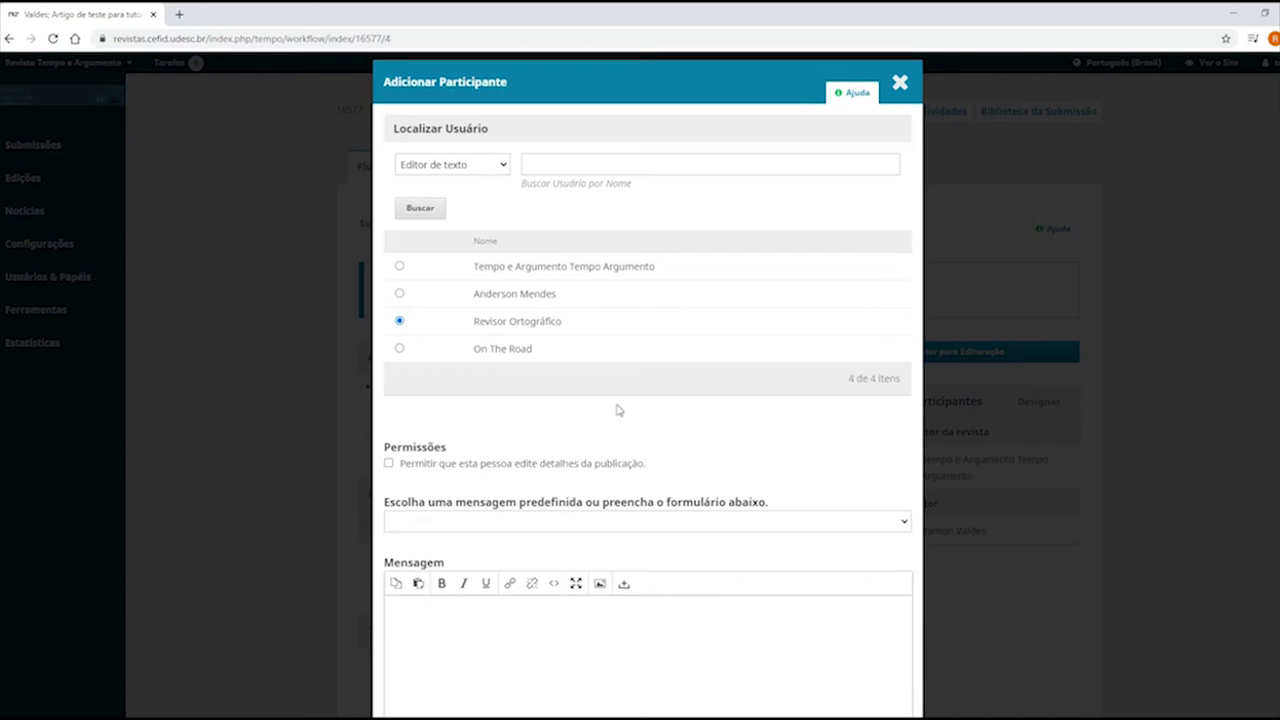
pyautogui.scroll(-3, 617, 408)
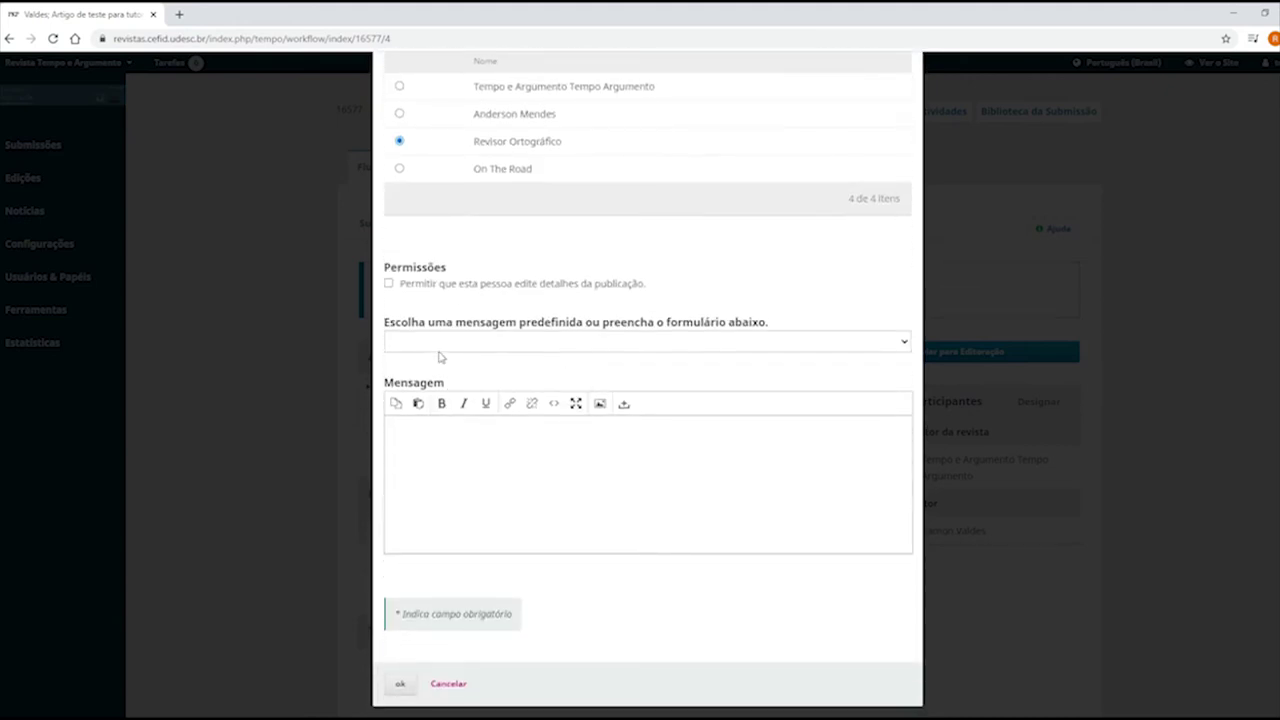
pyautogui.click(808, 345)
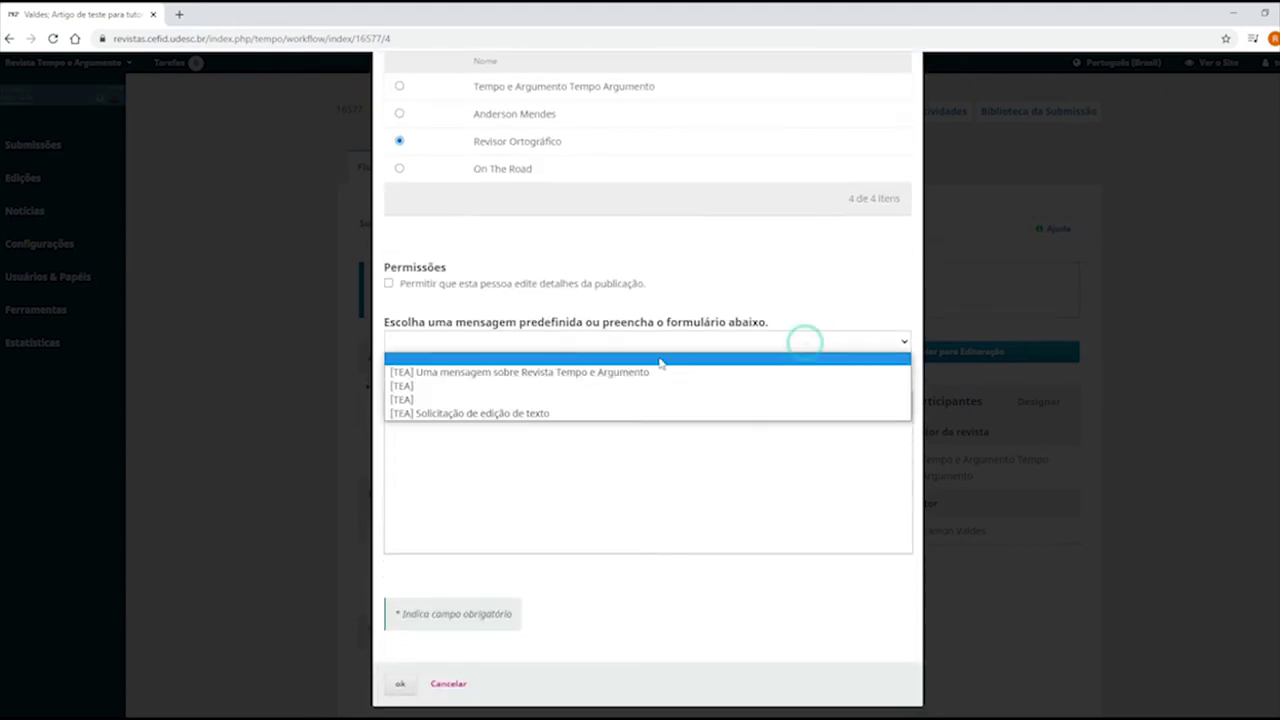
pyautogui.click(470, 366)
pyautogui.click(401, 685)
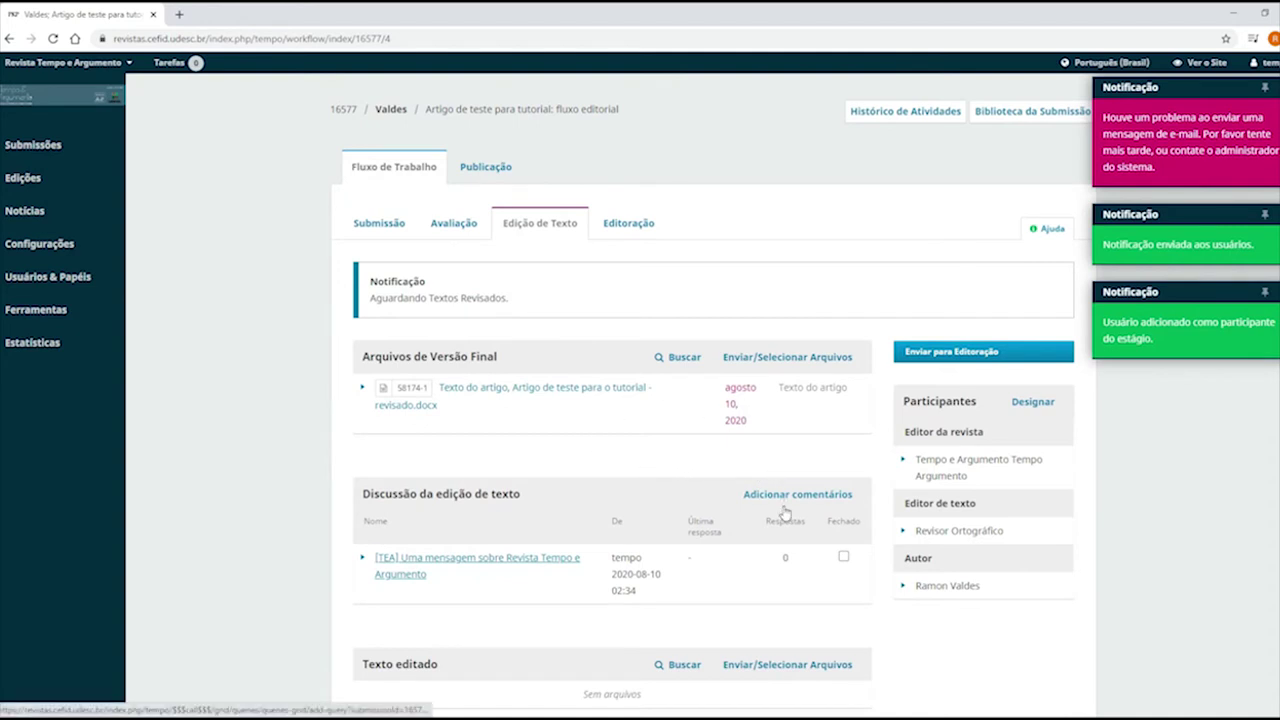
# Reload the copyediting stage and send the submission to Editoração with the editado.docx file, notifying the author by e-mail
pyautogui.scroll(-1, 785, 512)
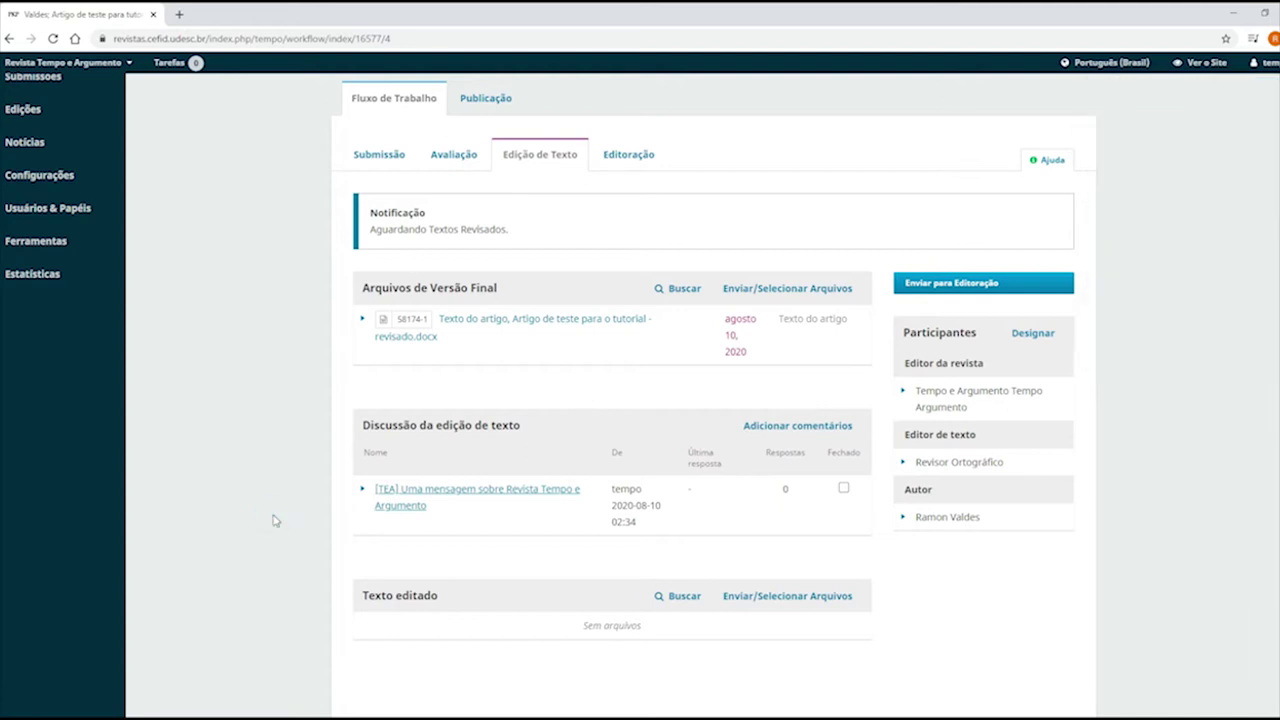
pyautogui.press('F5')
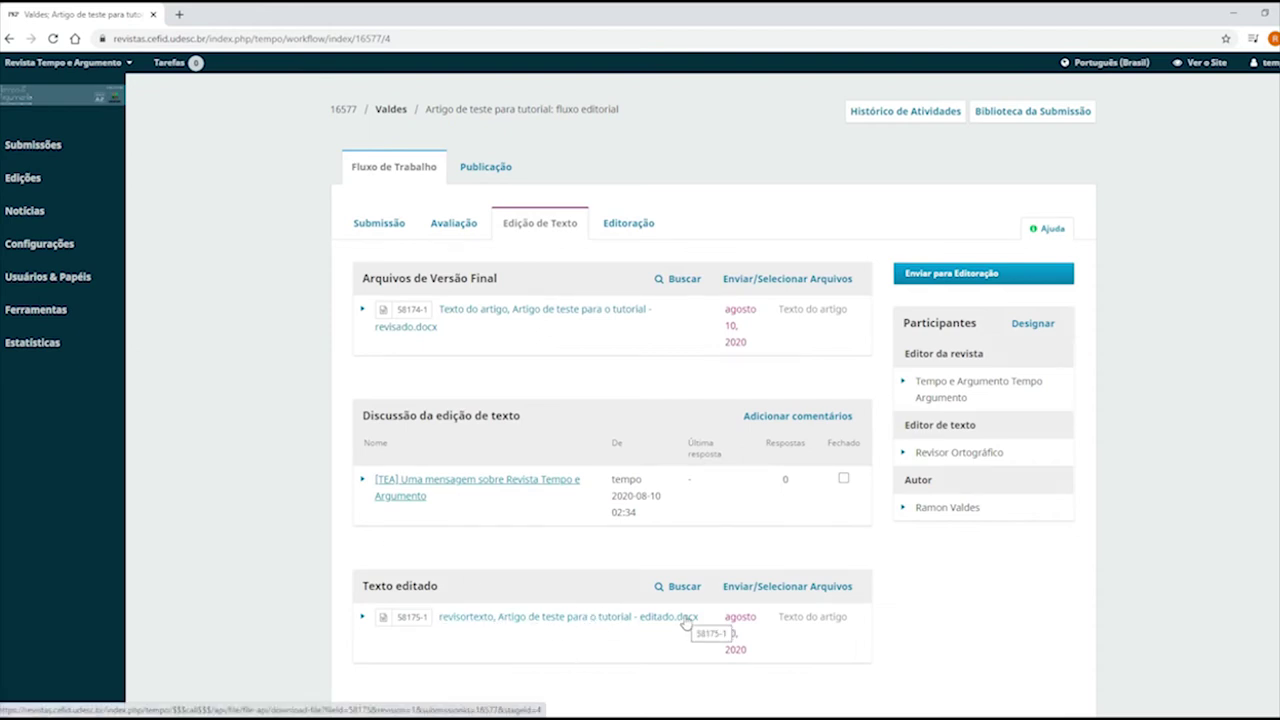
pyautogui.click(957, 280)
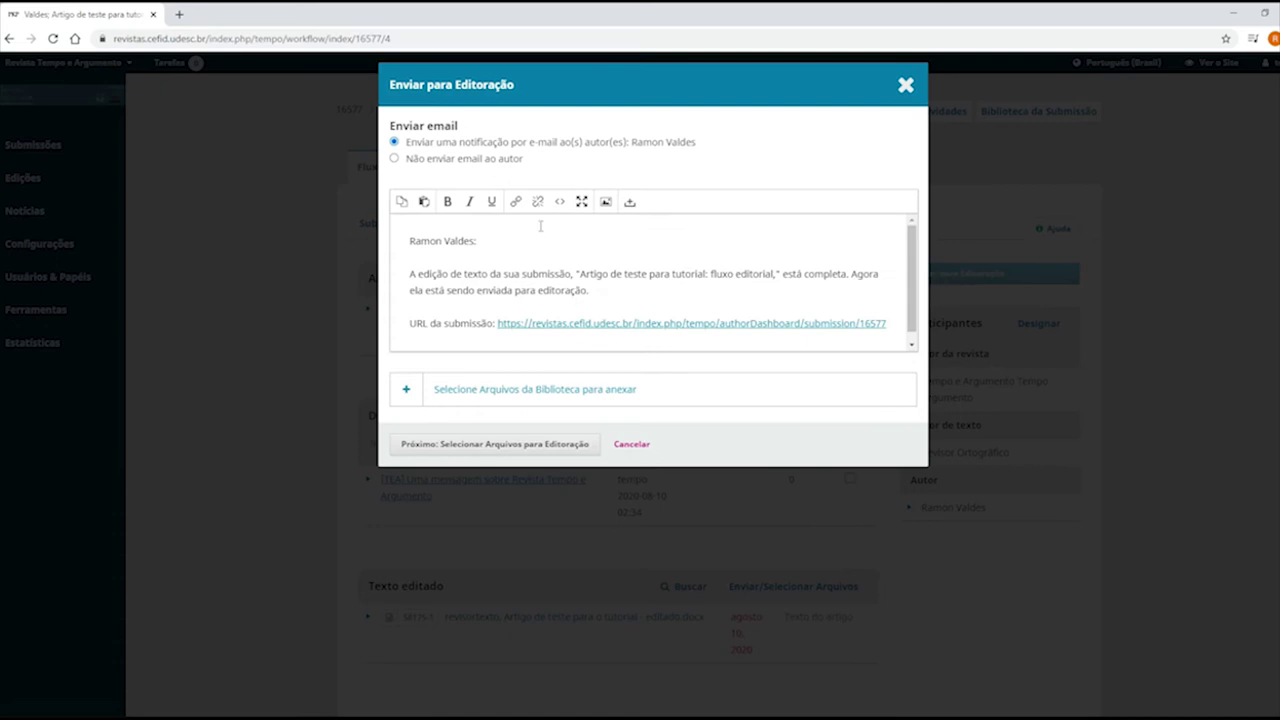
pyautogui.click(520, 446)
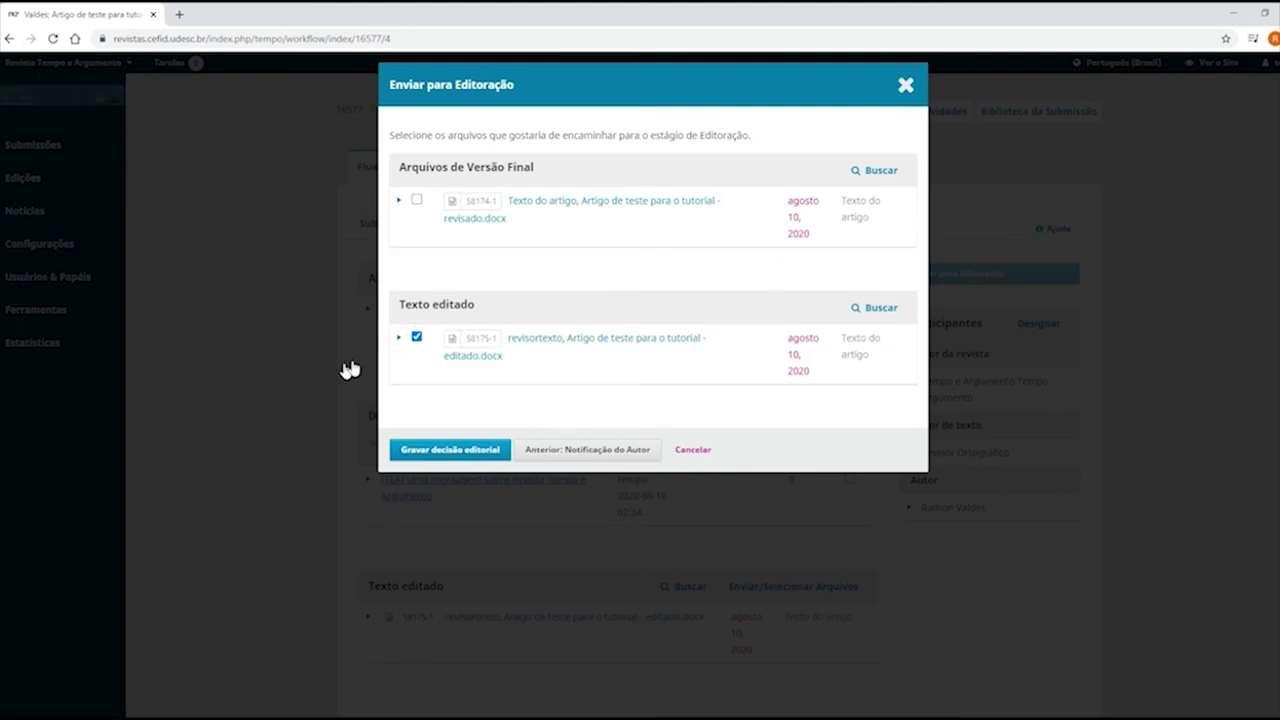
pyautogui.click(483, 451)
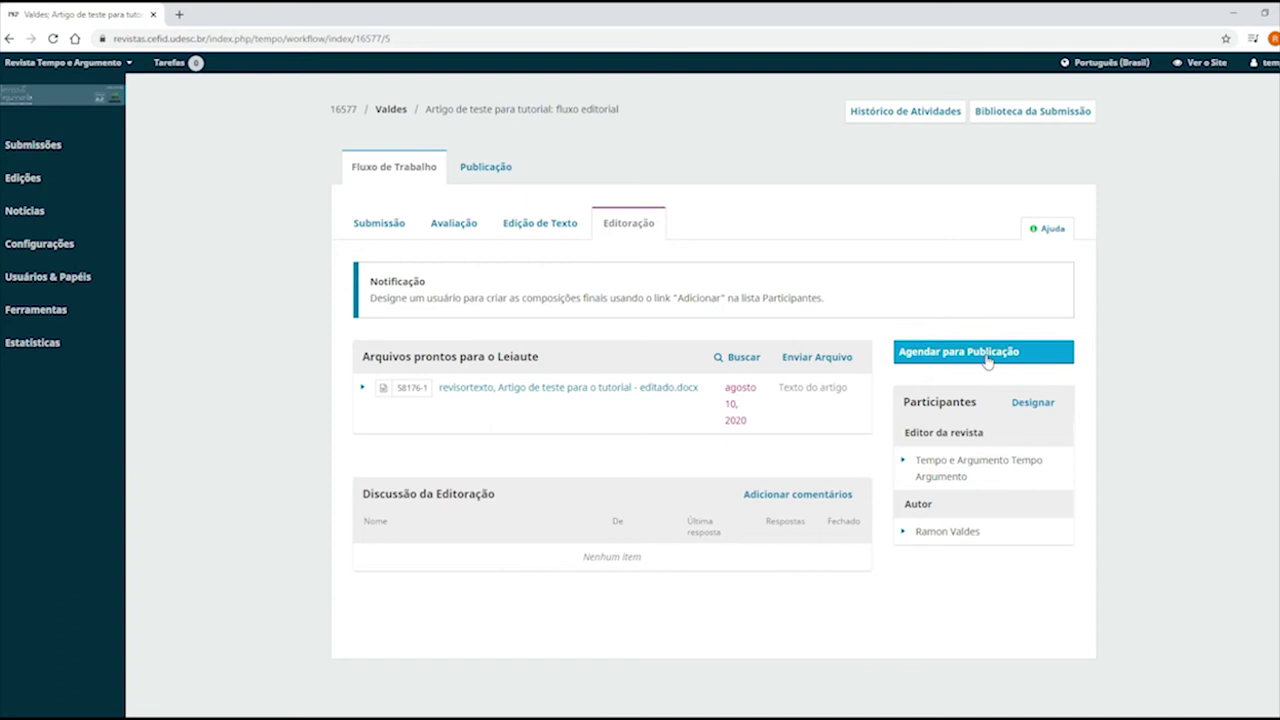
# Check the title and abstract in the publication details, and save the listed author's country as Brasil
pyautogui.hotkey('alt', 'Tab')
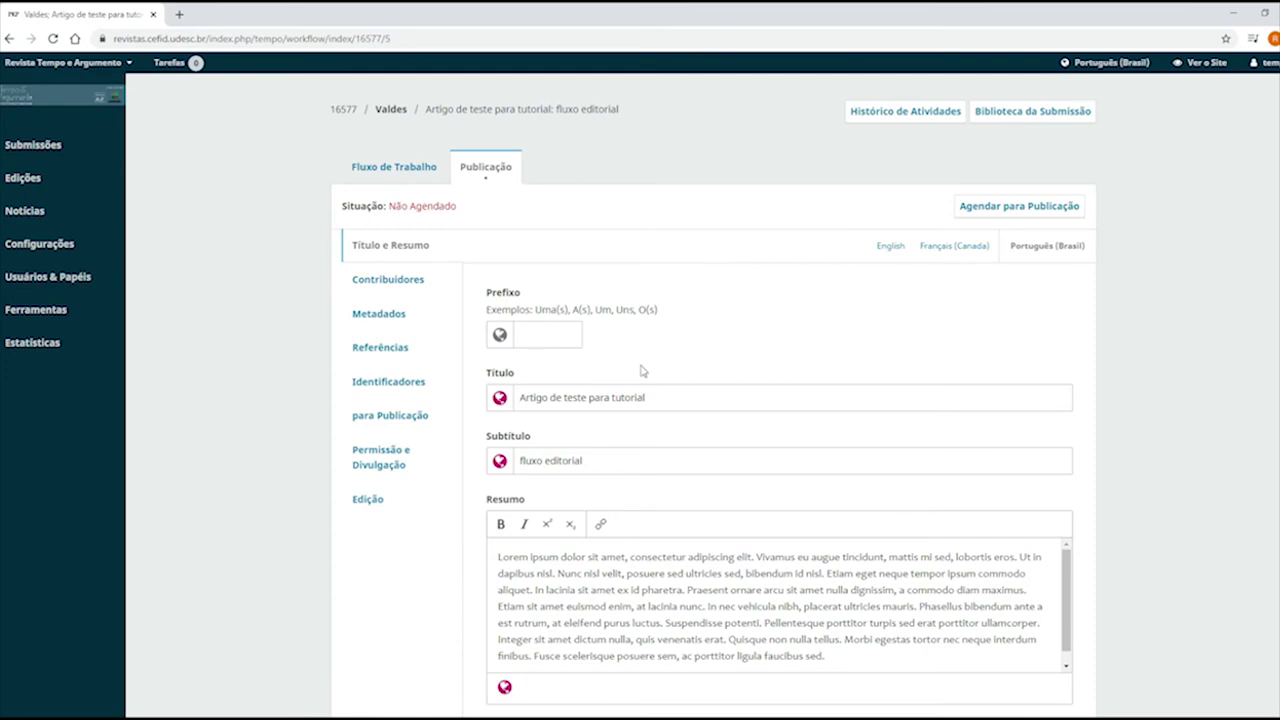
pyautogui.click(637, 404)
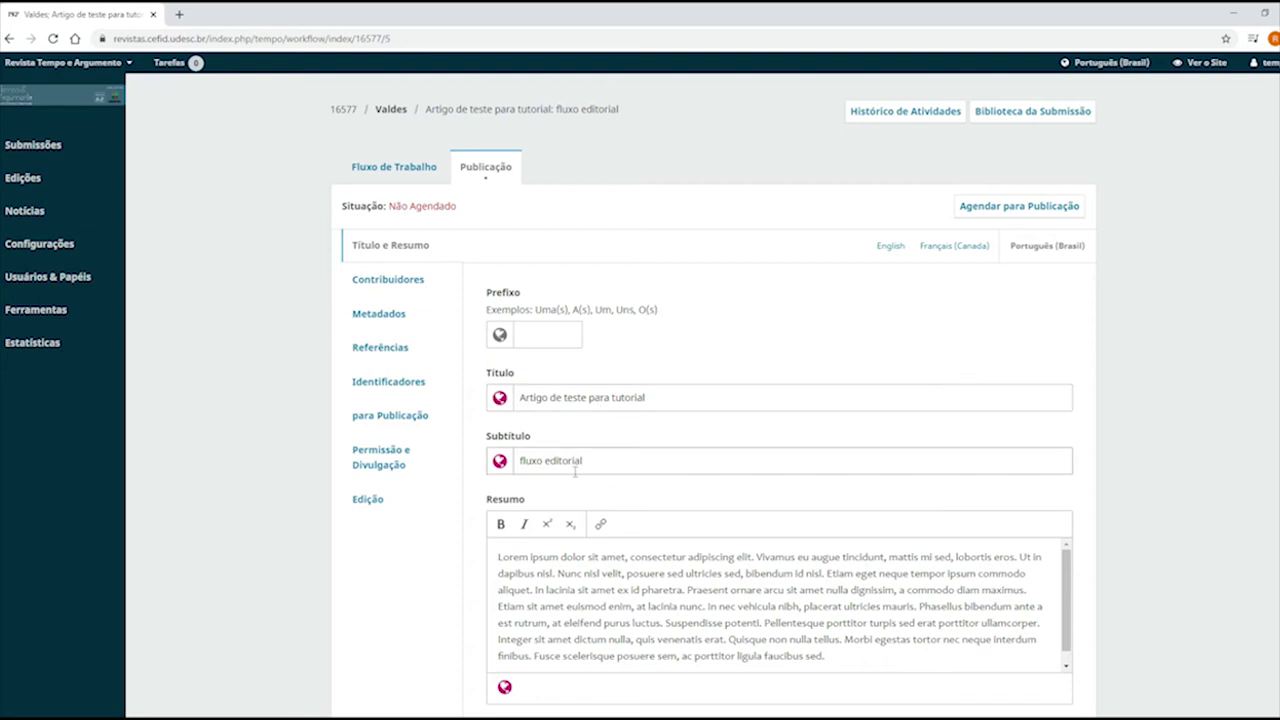
pyautogui.scroll(-1, 663, 594)
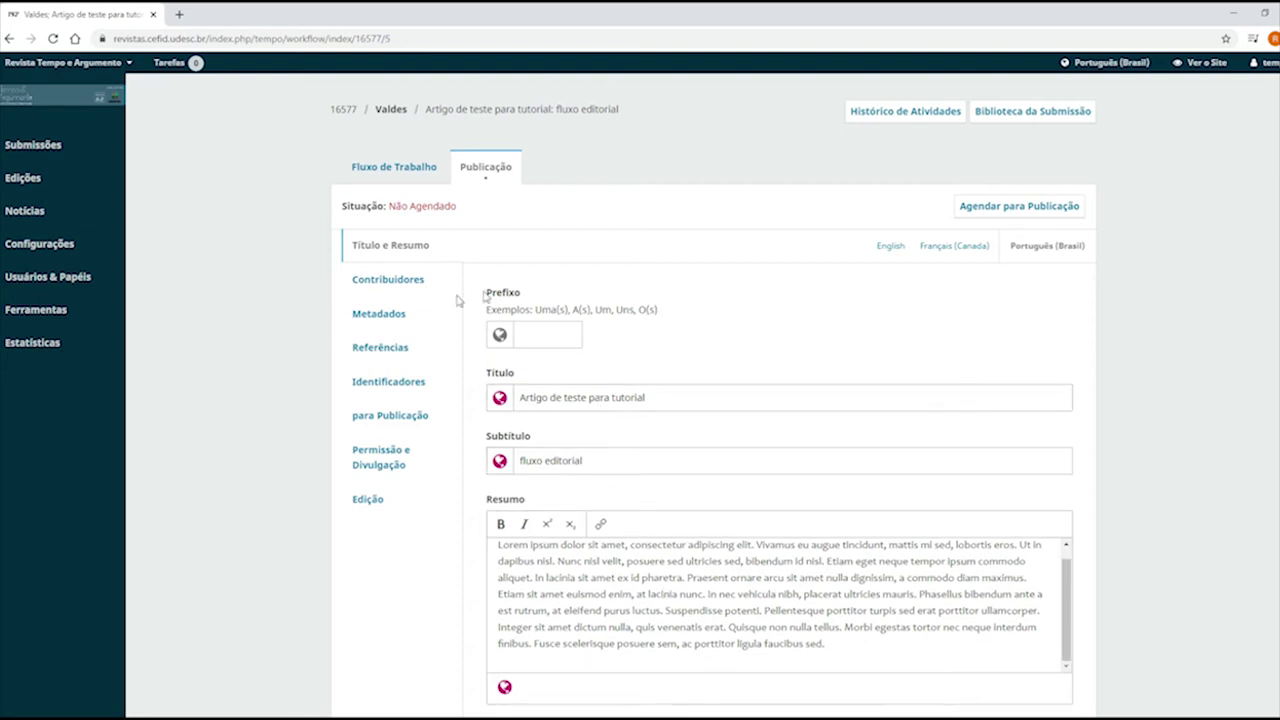
pyautogui.click(416, 283)
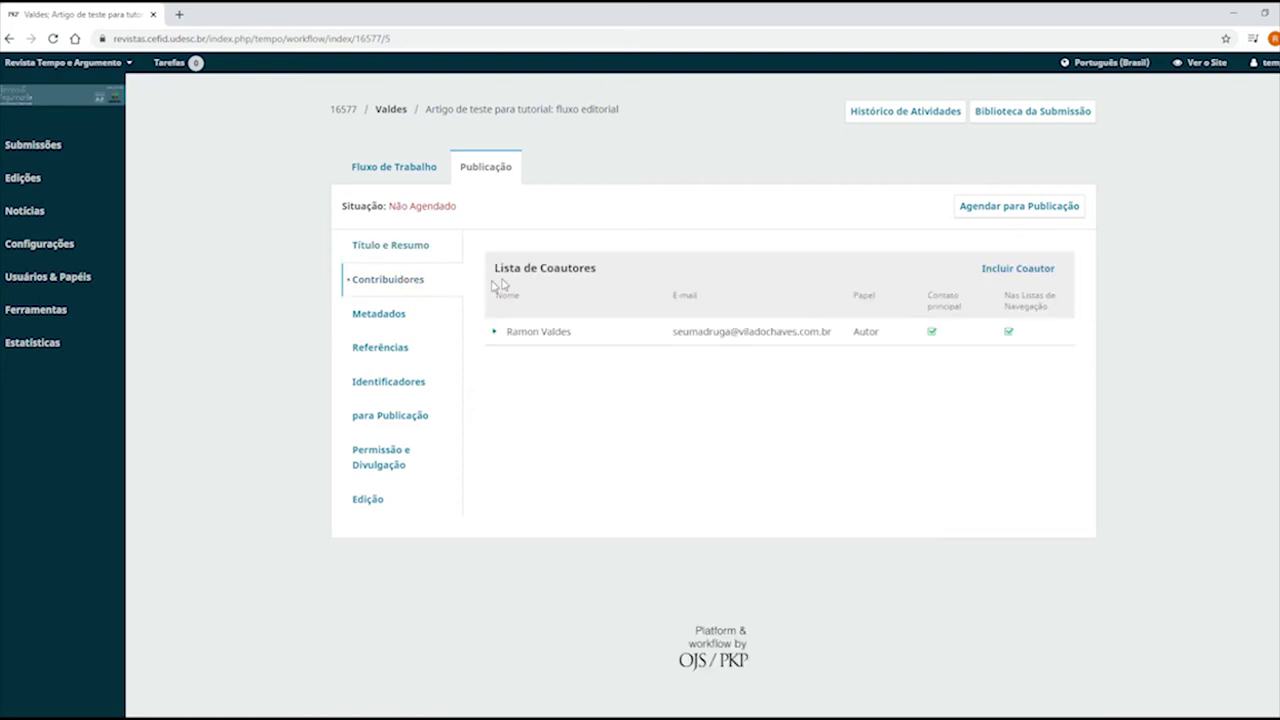
pyautogui.click(525, 333)
pyautogui.click(522, 358)
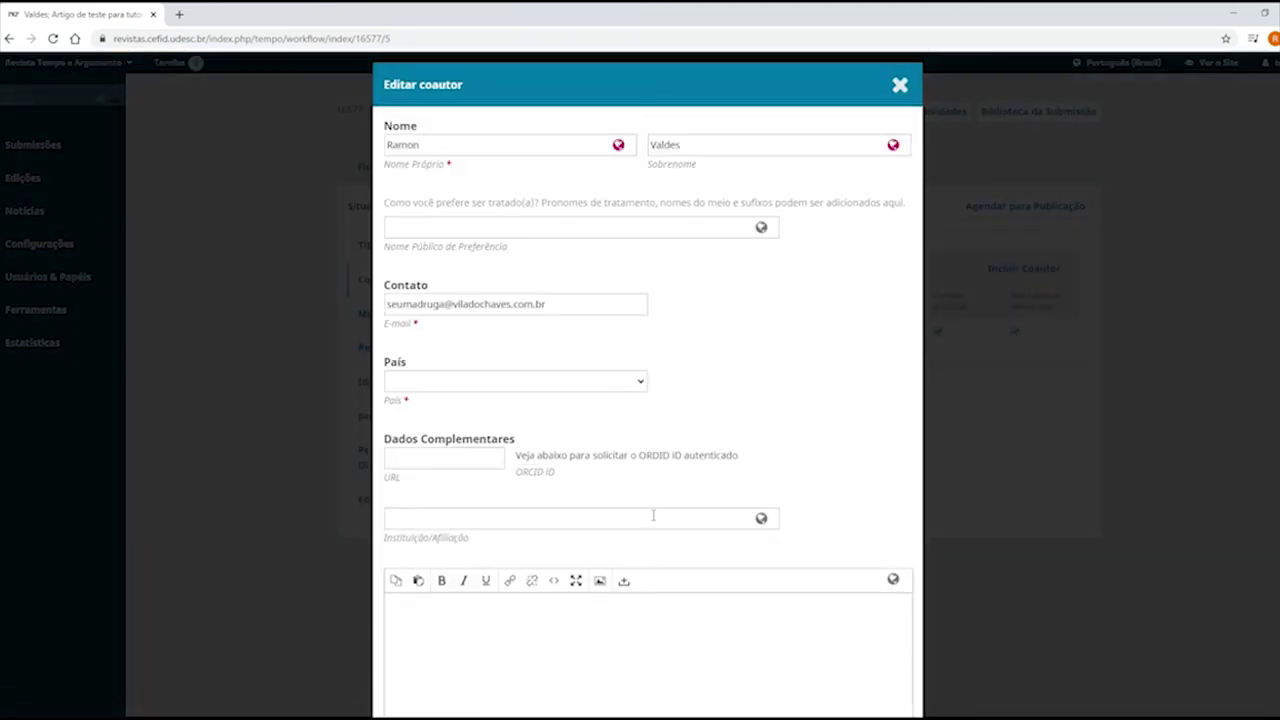
pyautogui.click(642, 381)
pyautogui.scroll(-3, 520, 494)
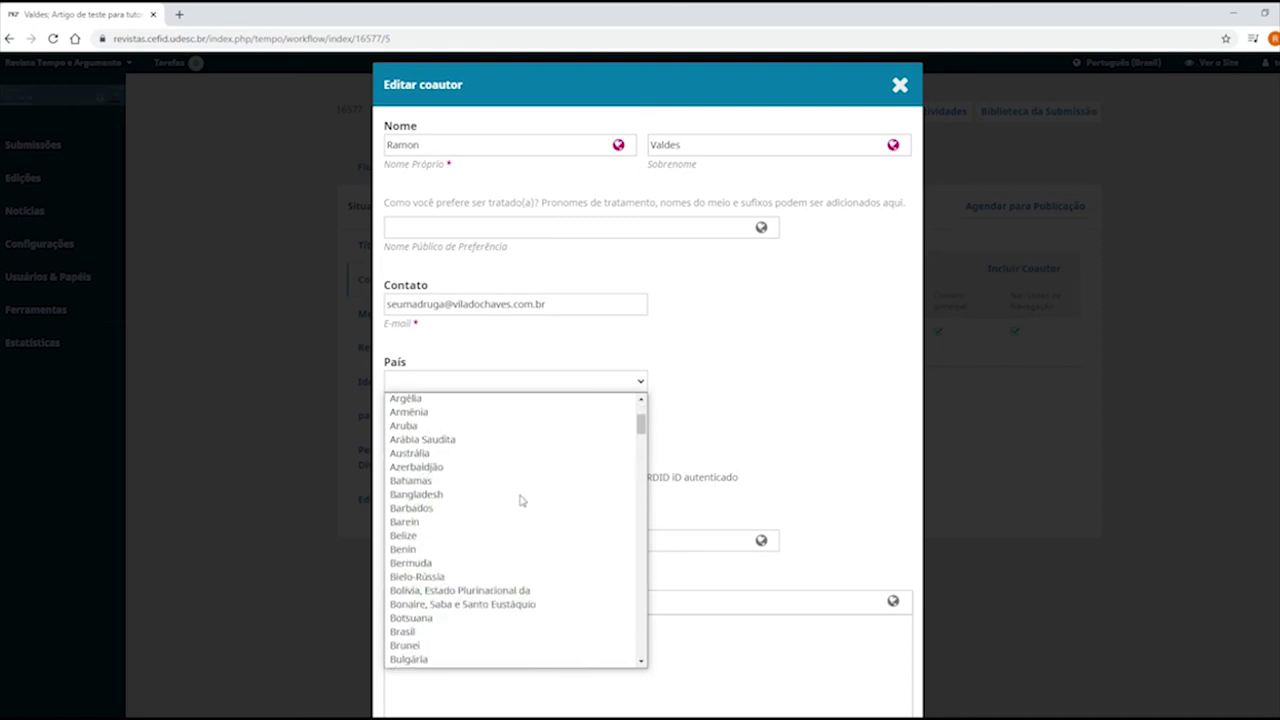
pyautogui.click(440, 631)
pyautogui.scroll(-4, 559, 517)
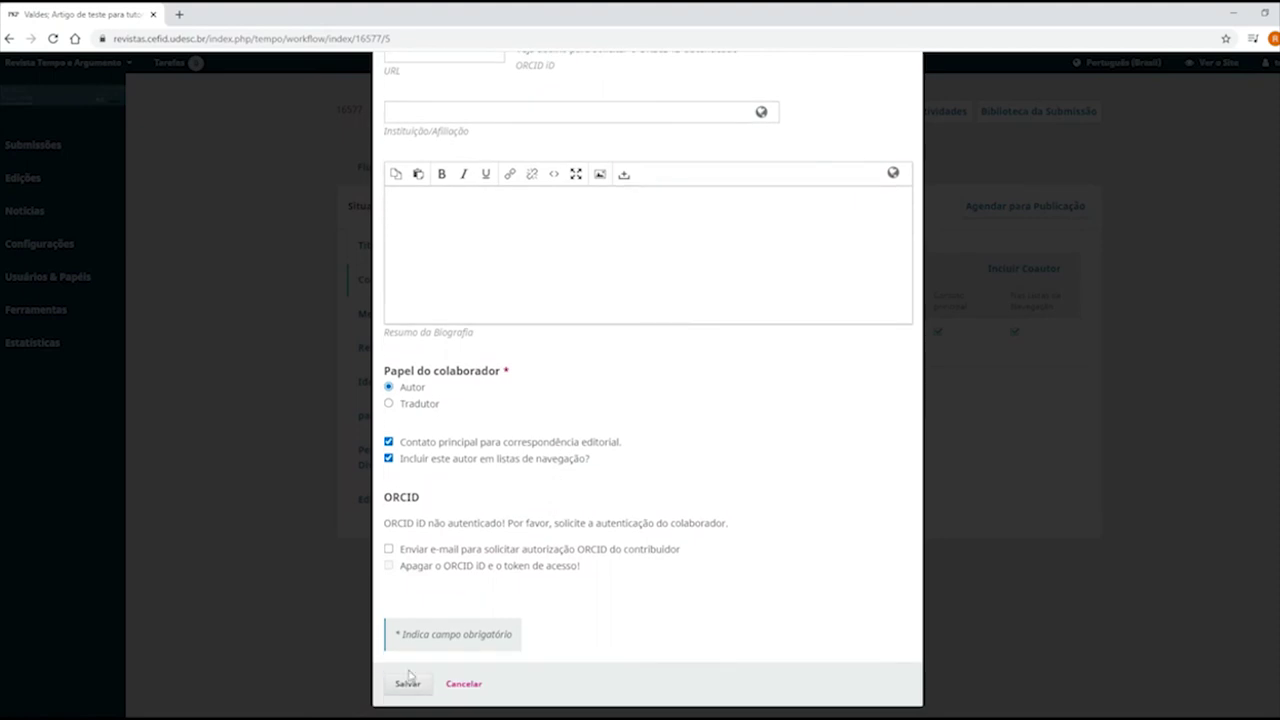
pyautogui.click(408, 684)
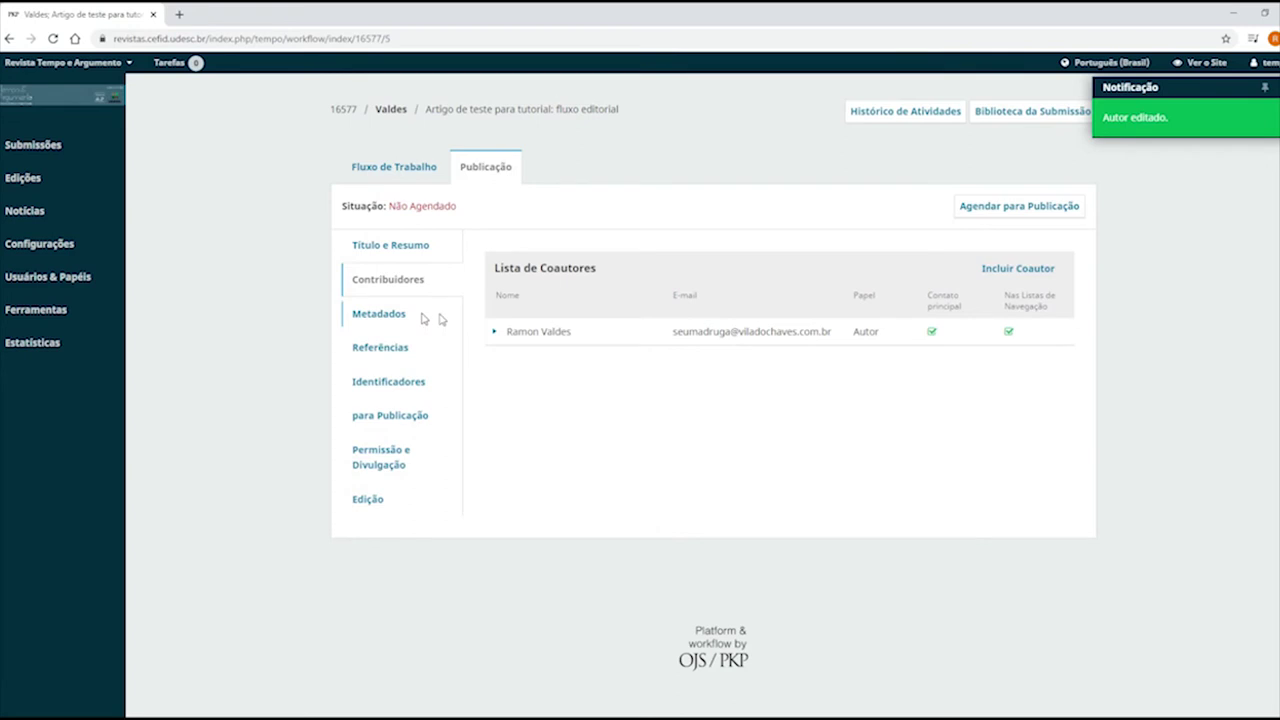
pyautogui.click(390, 314)
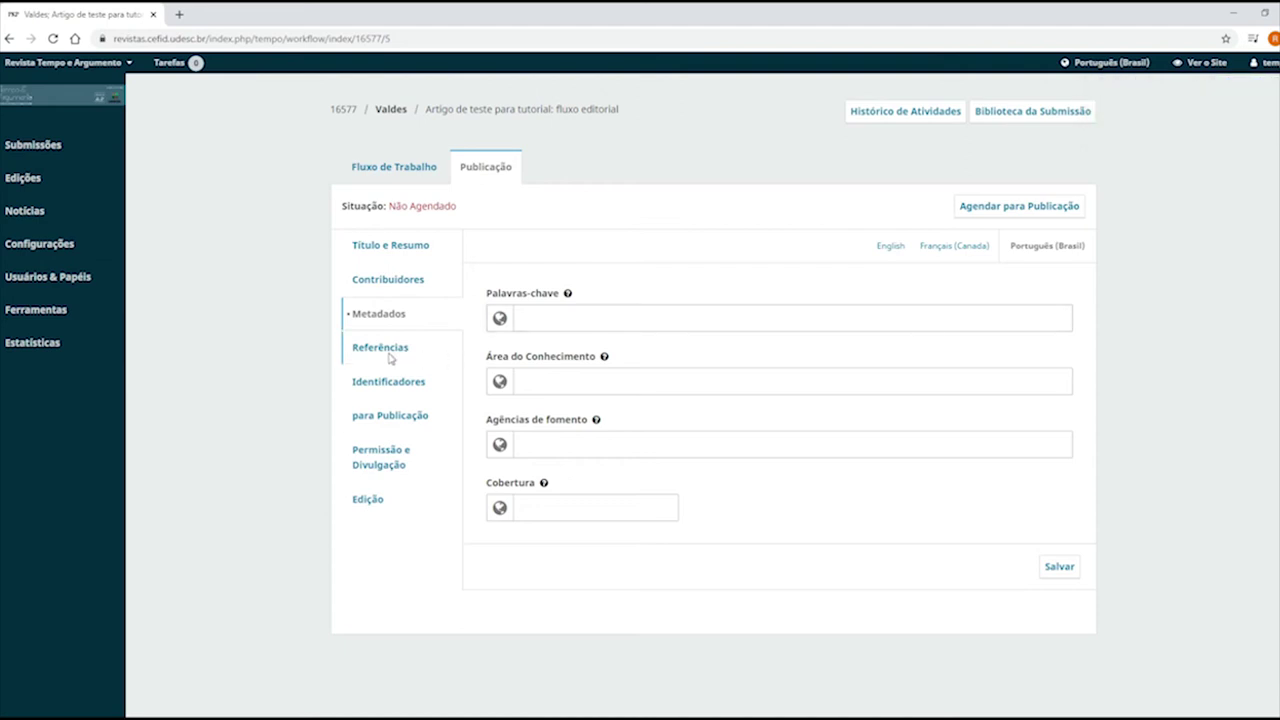
pyautogui.click(390, 352)
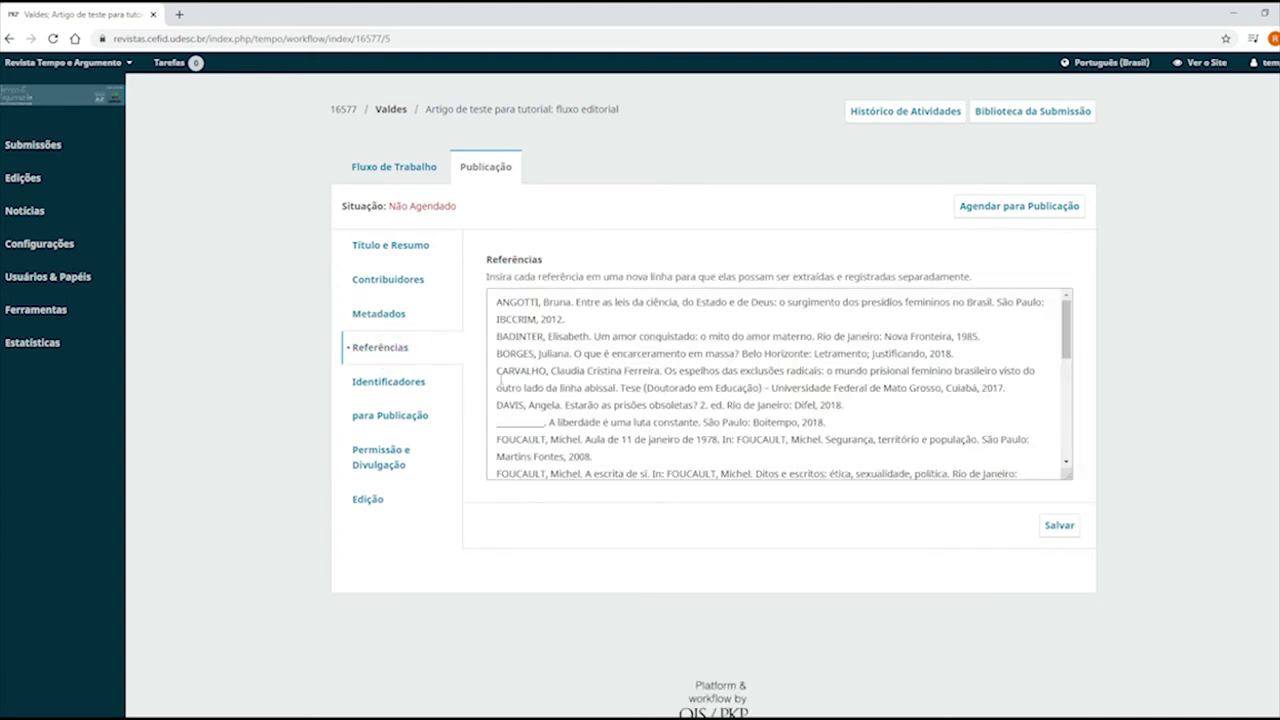
pyautogui.click(410, 386)
pyautogui.click(531, 304)
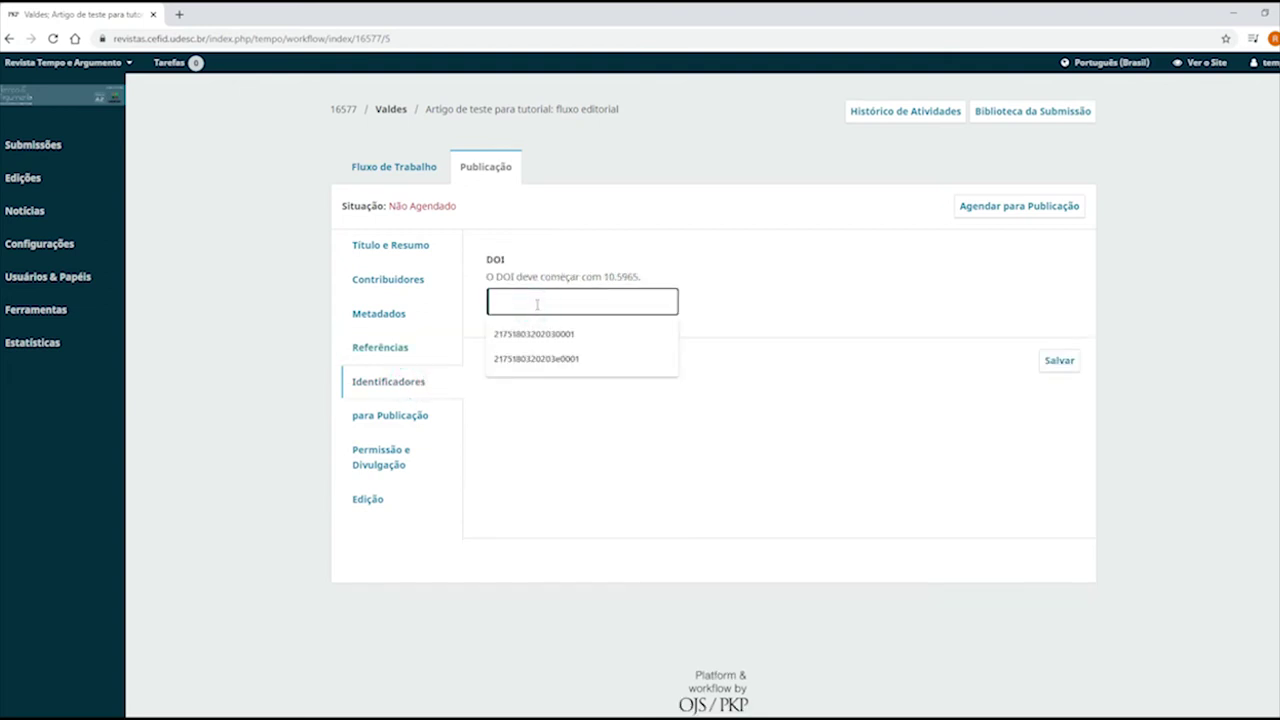
pyautogui.click(583, 358)
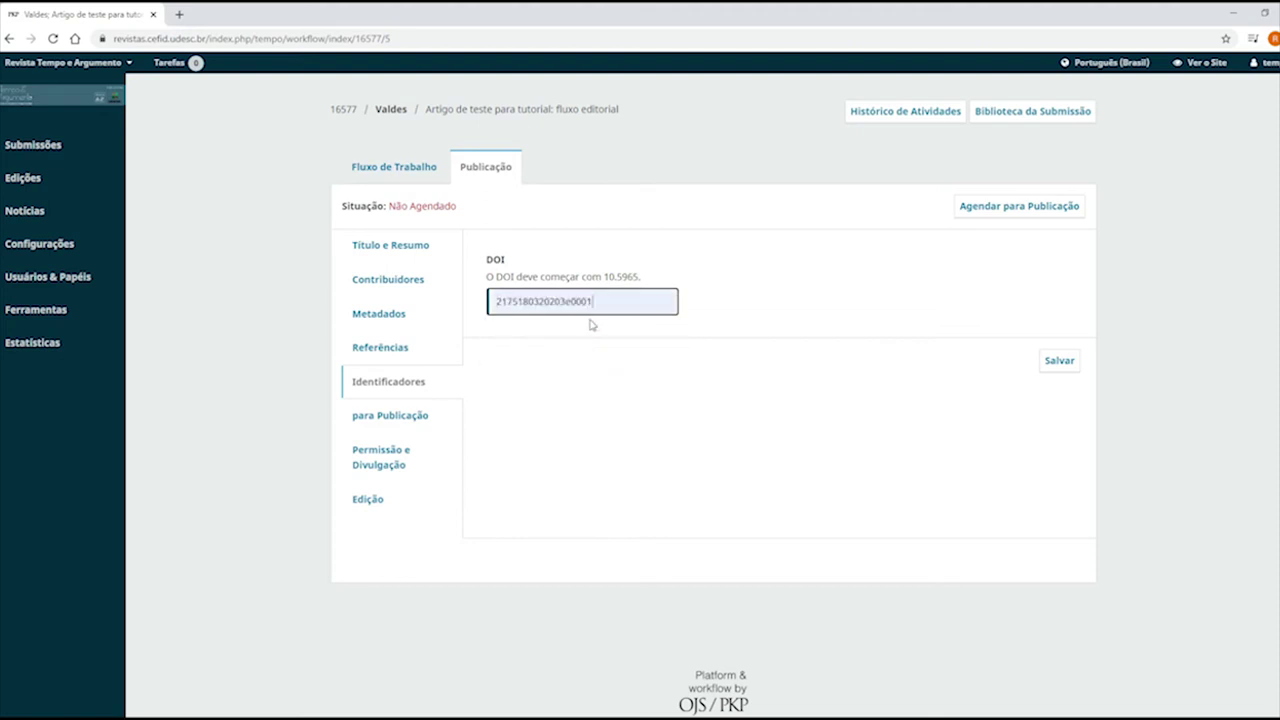
pyautogui.moveTo(593, 301); pyautogui.dragTo(588, 301)
pyautogui.write('2')
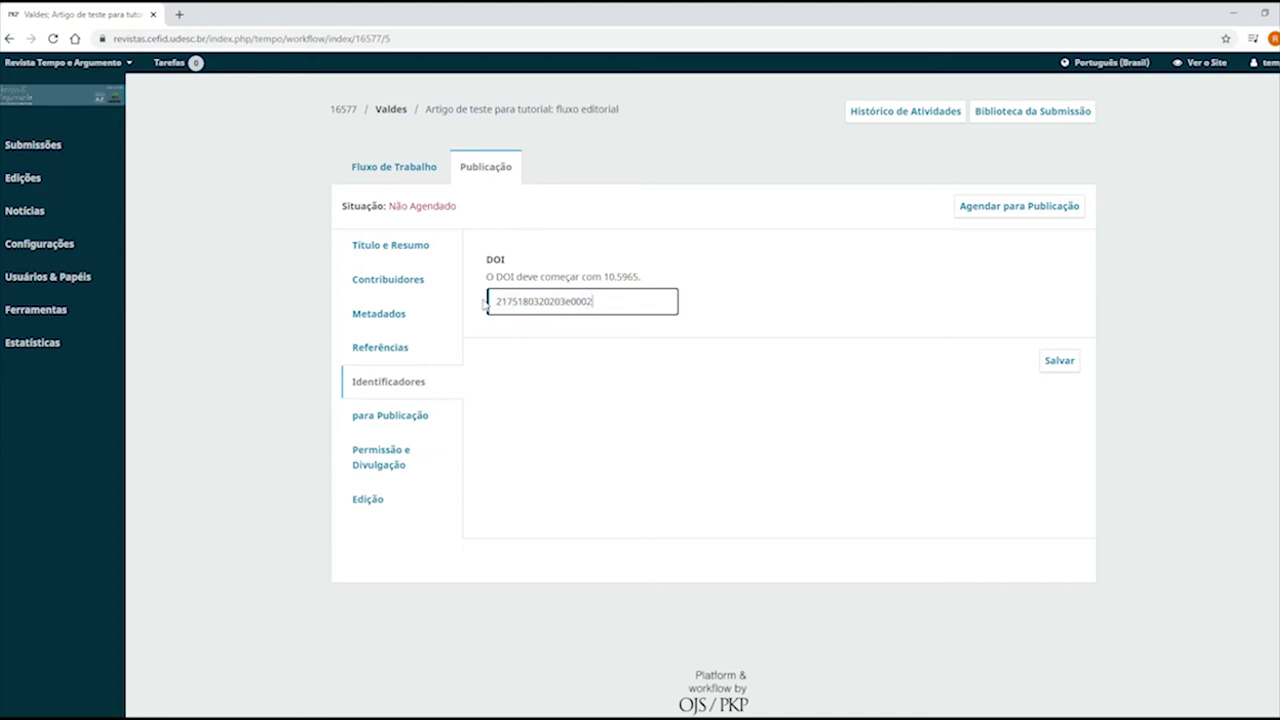
pyautogui.click(497, 302)
pyautogui.write('10.')
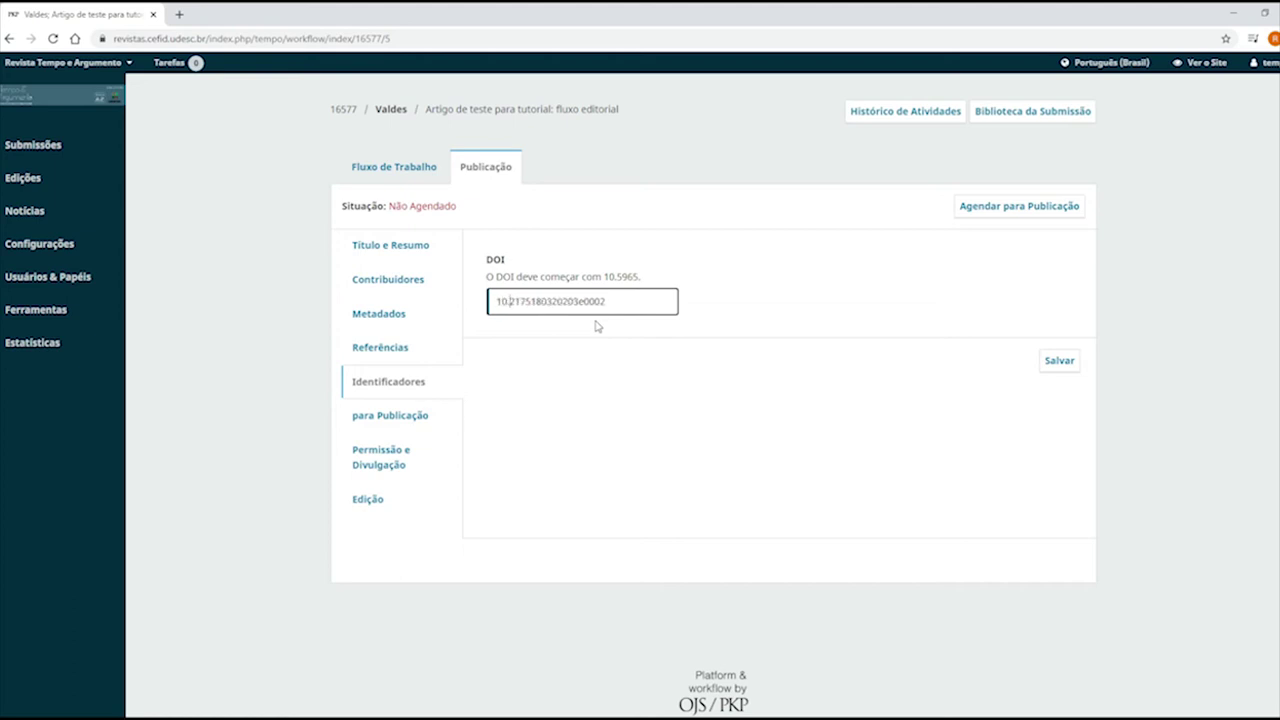
pyautogui.write('5965/')
# Create a final composition for the article with the label pdf and the language Português (Brasil)
pyautogui.click(400, 418)
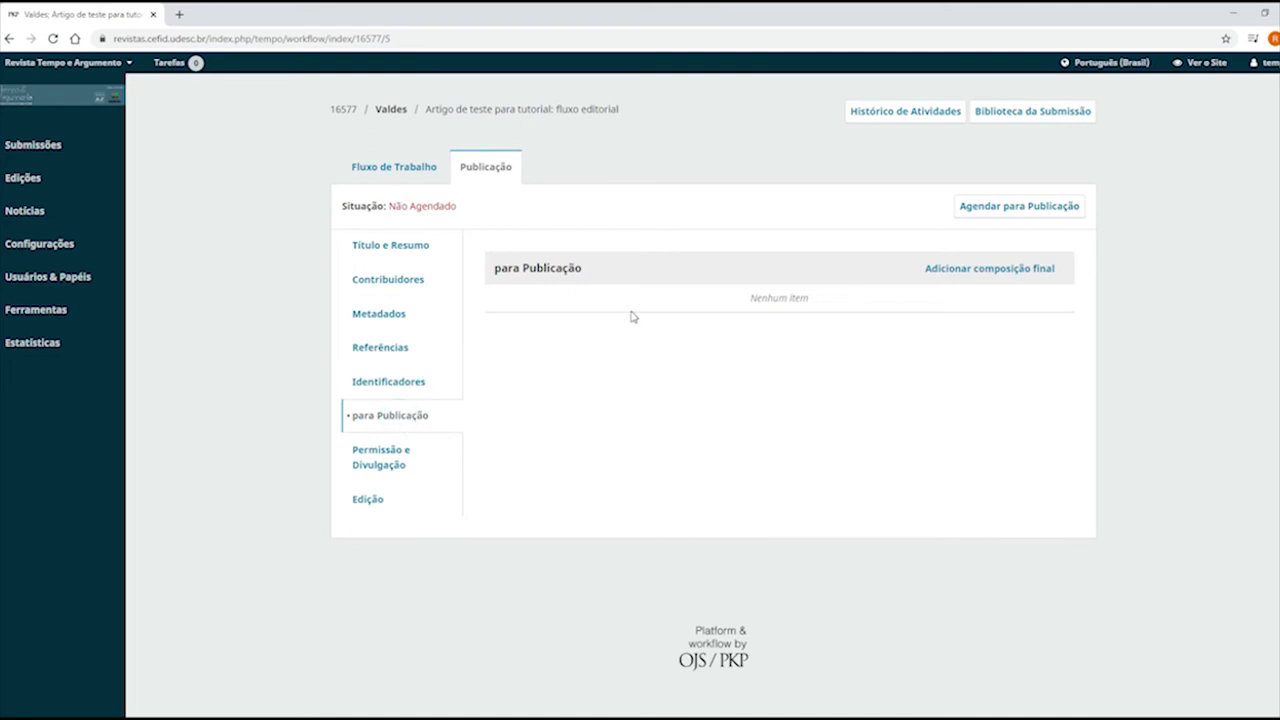
pyautogui.click(968, 268)
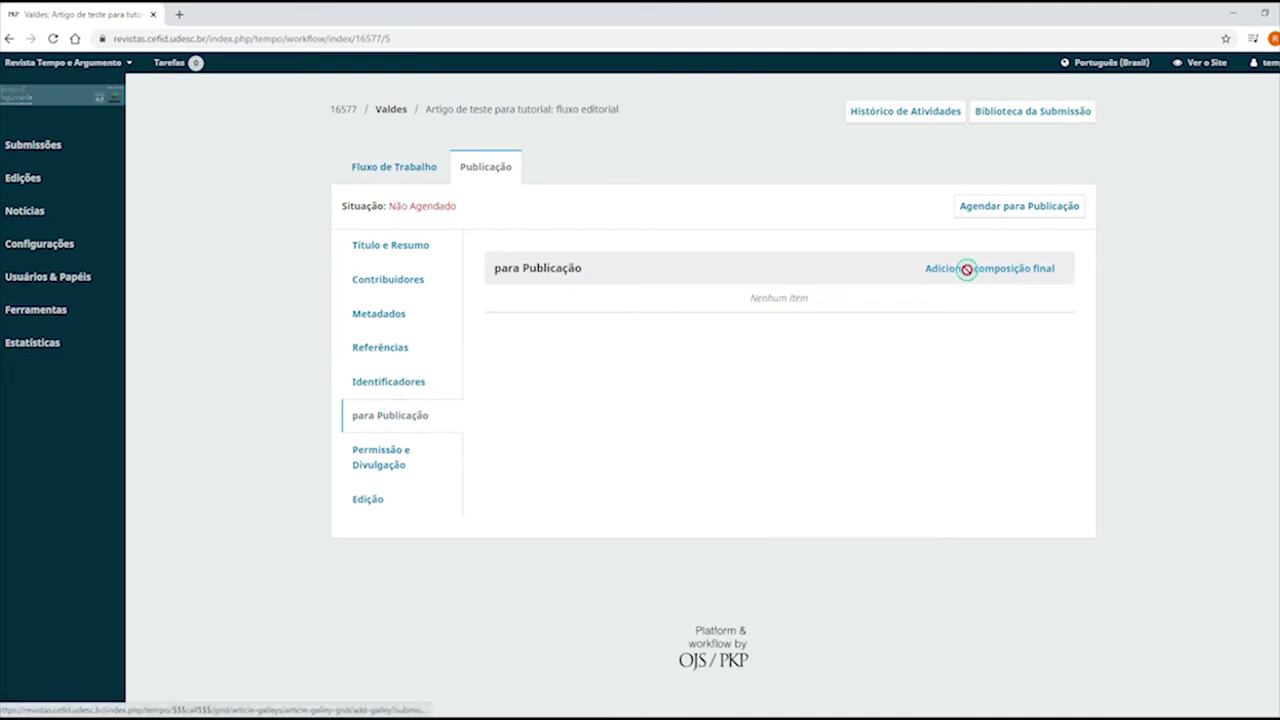
pyautogui.click(555, 147)
pyautogui.click(435, 176)
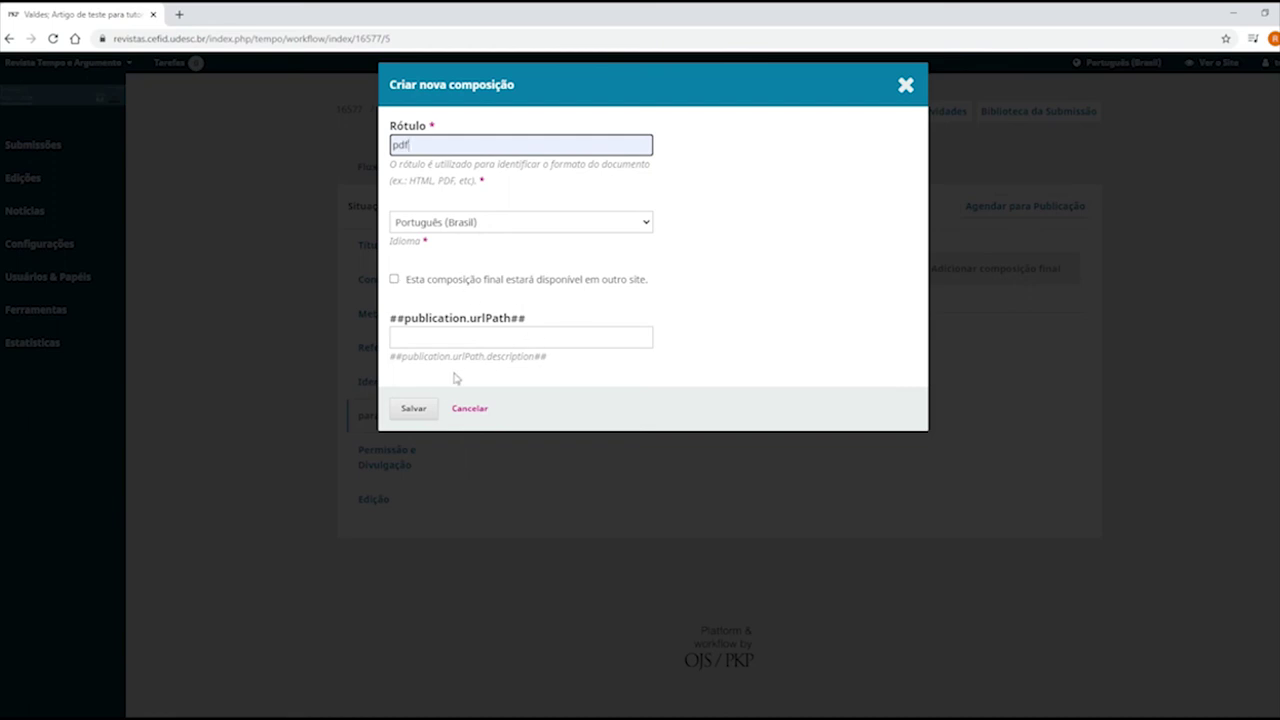
pyautogui.click(418, 410)
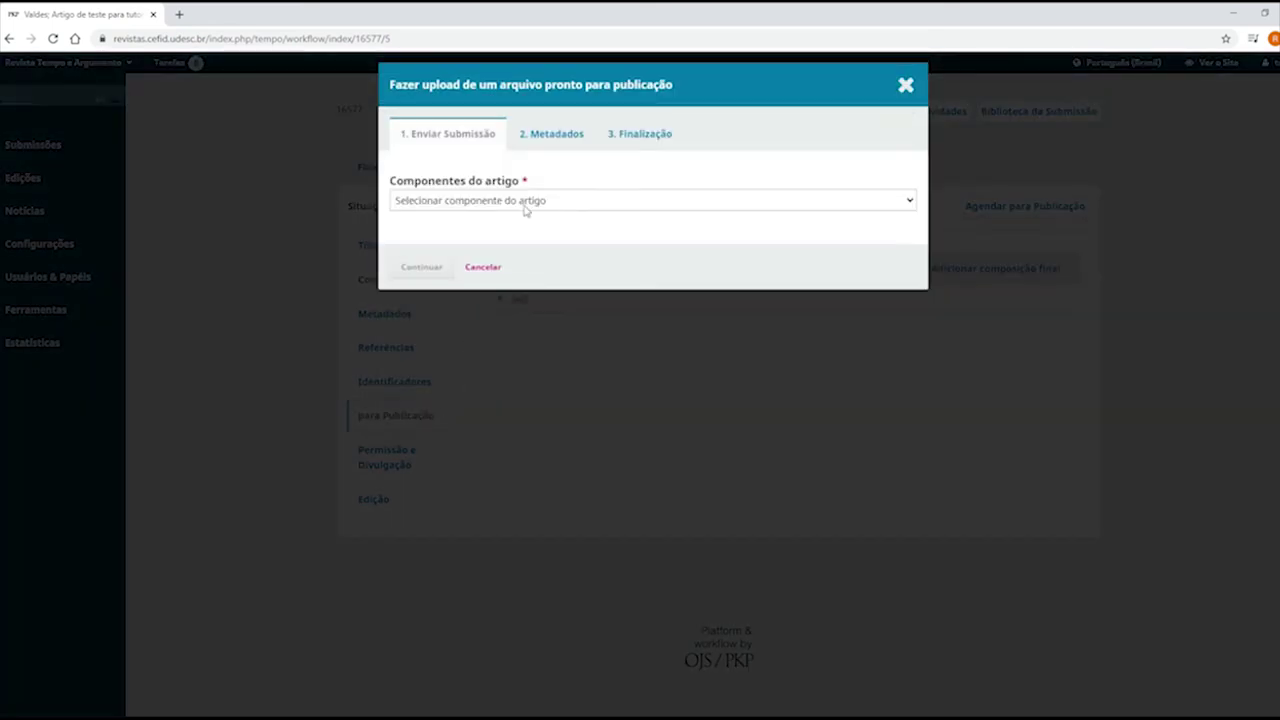
# Upload the PDF "Artigo de teste para o tutorial" to the composition as Texto do artigo and complete the upload
pyautogui.click(525, 201)
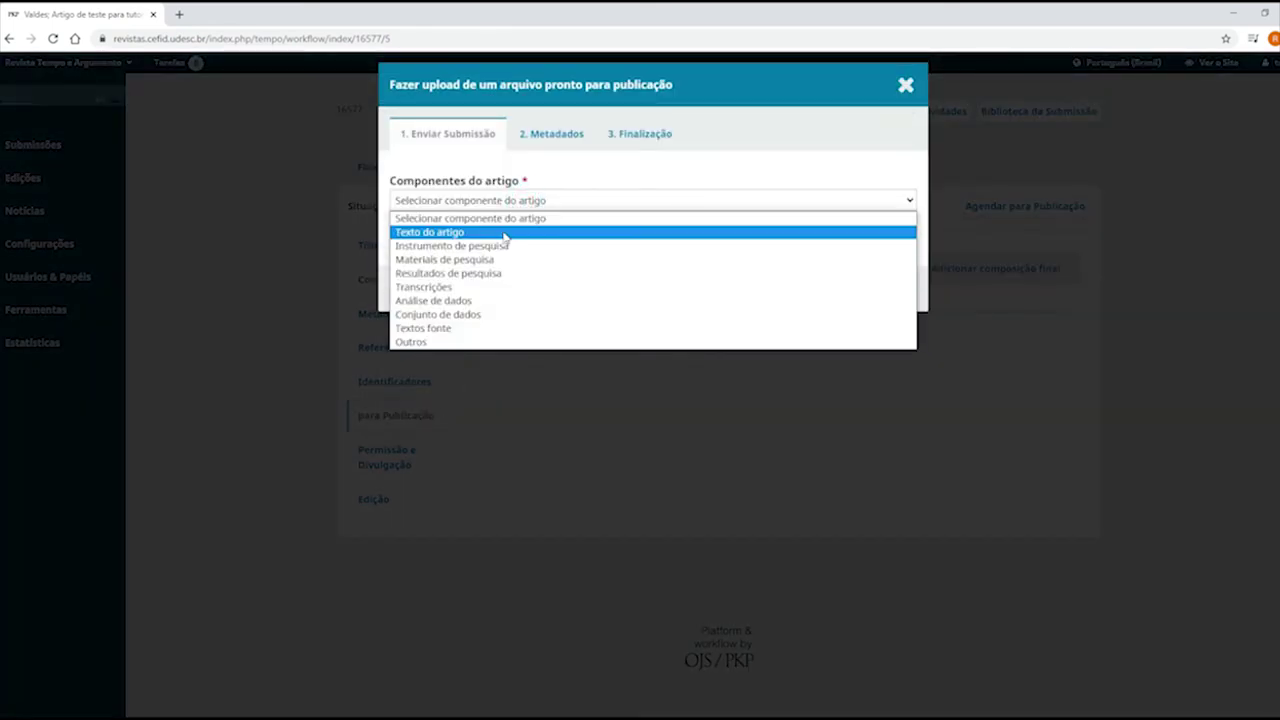
pyautogui.click(508, 232)
pyautogui.click(836, 260)
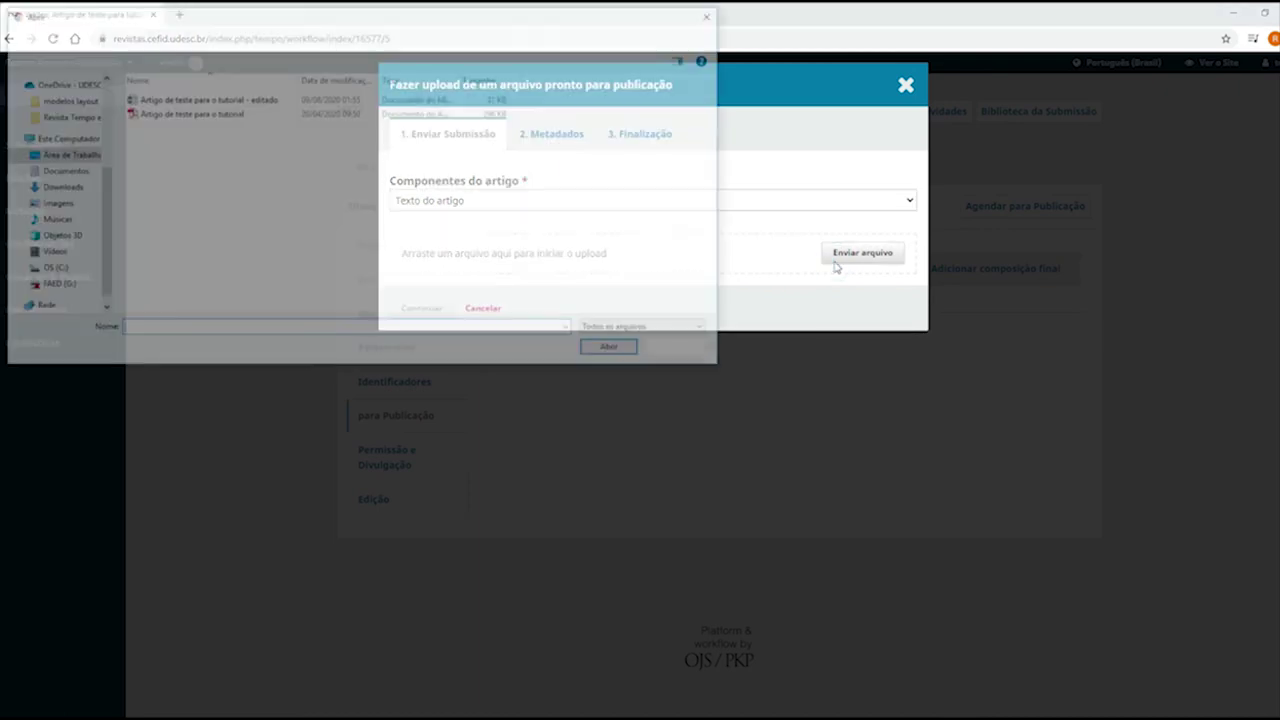
pyautogui.click(225, 115)
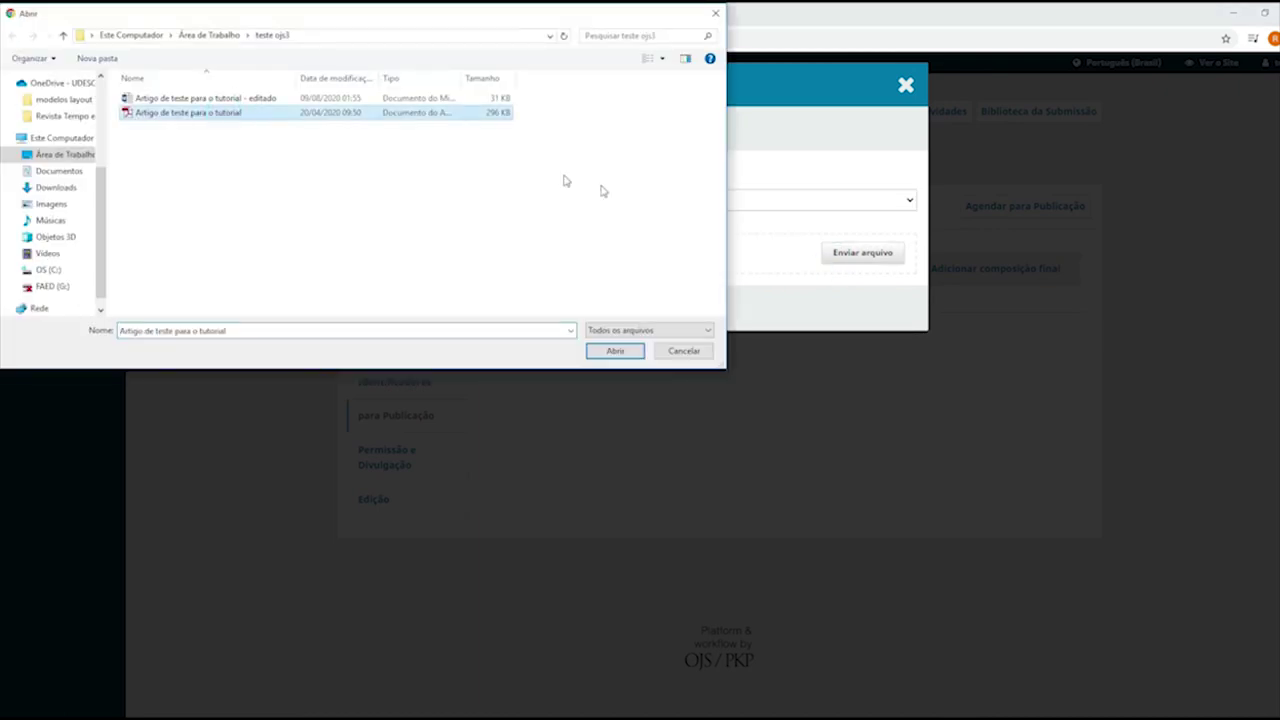
pyautogui.click(615, 352)
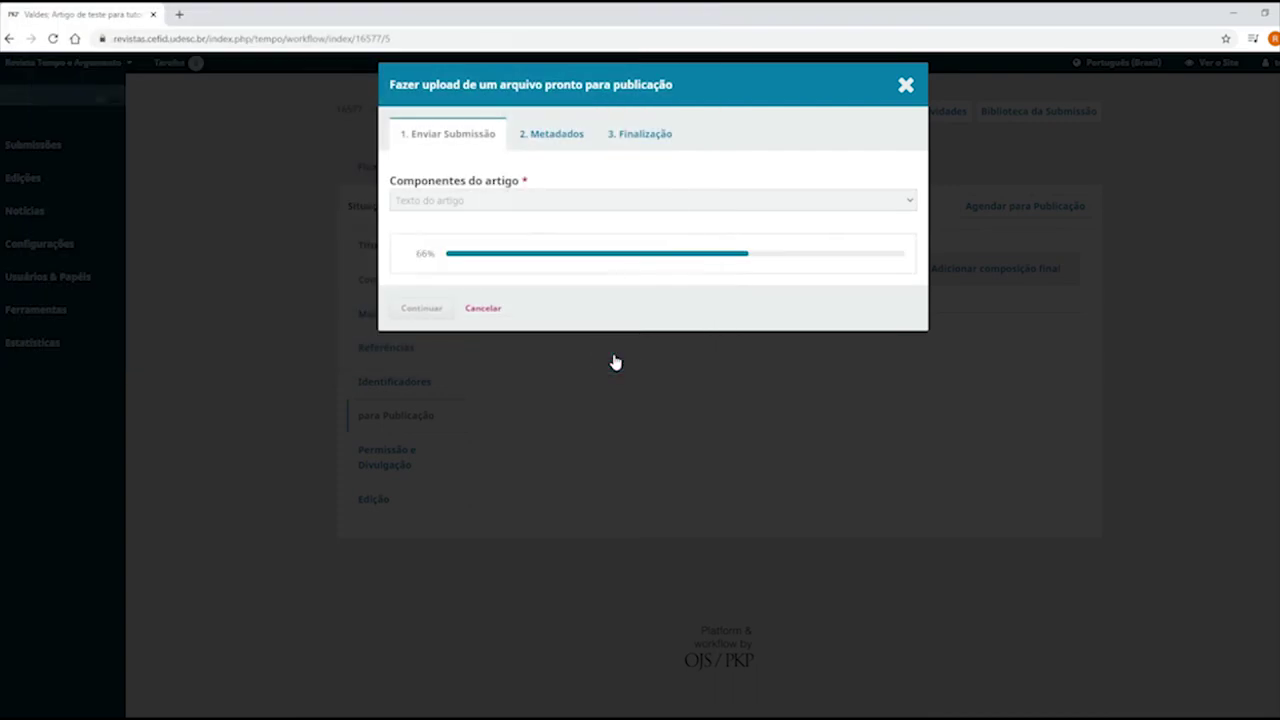
pyautogui.click(424, 308)
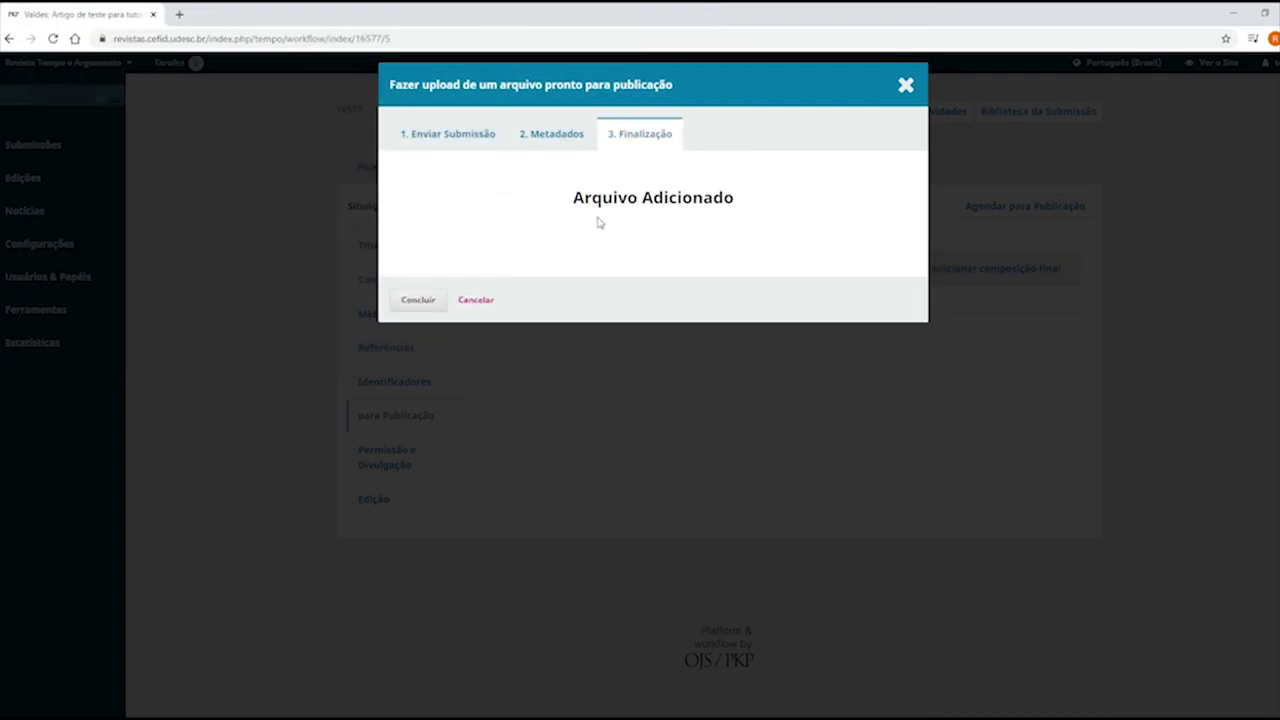
pyautogui.click(420, 300)
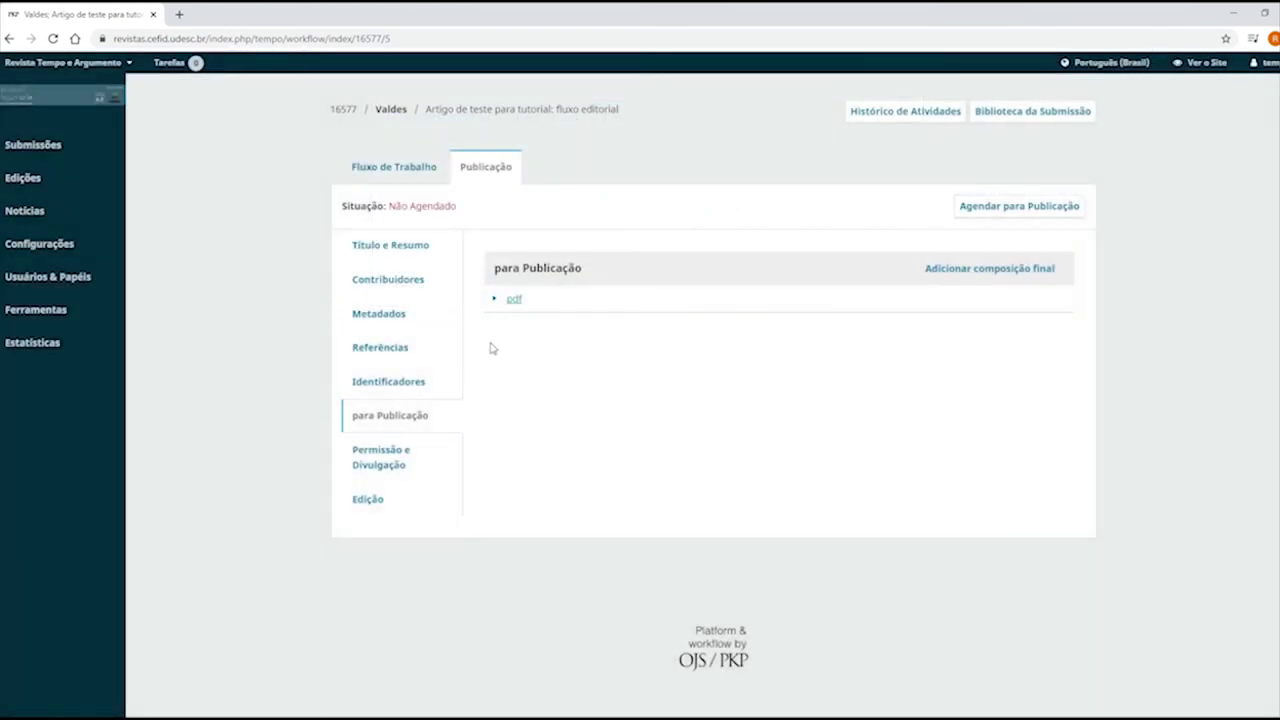
# Download the pdf composition, look through its first pages and close the document
pyautogui.click(516, 300)
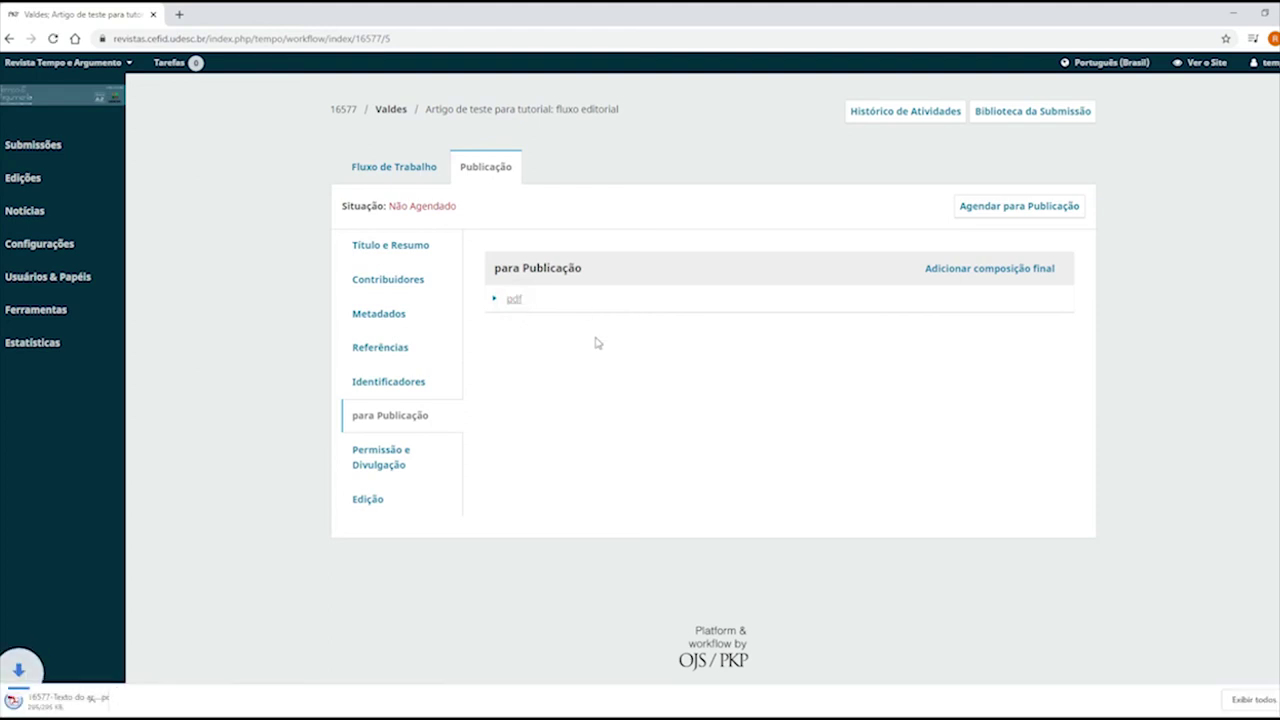
pyautogui.click(75, 700)
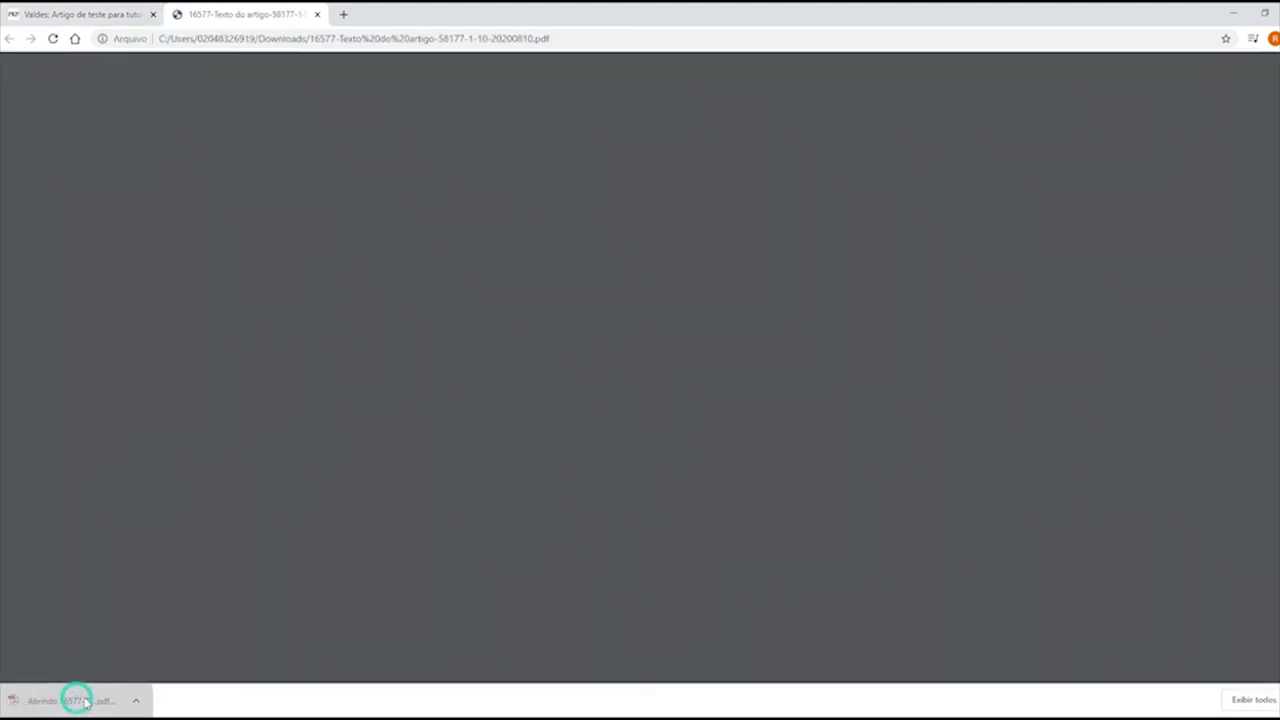
pyautogui.scroll(-3, 502, 550)
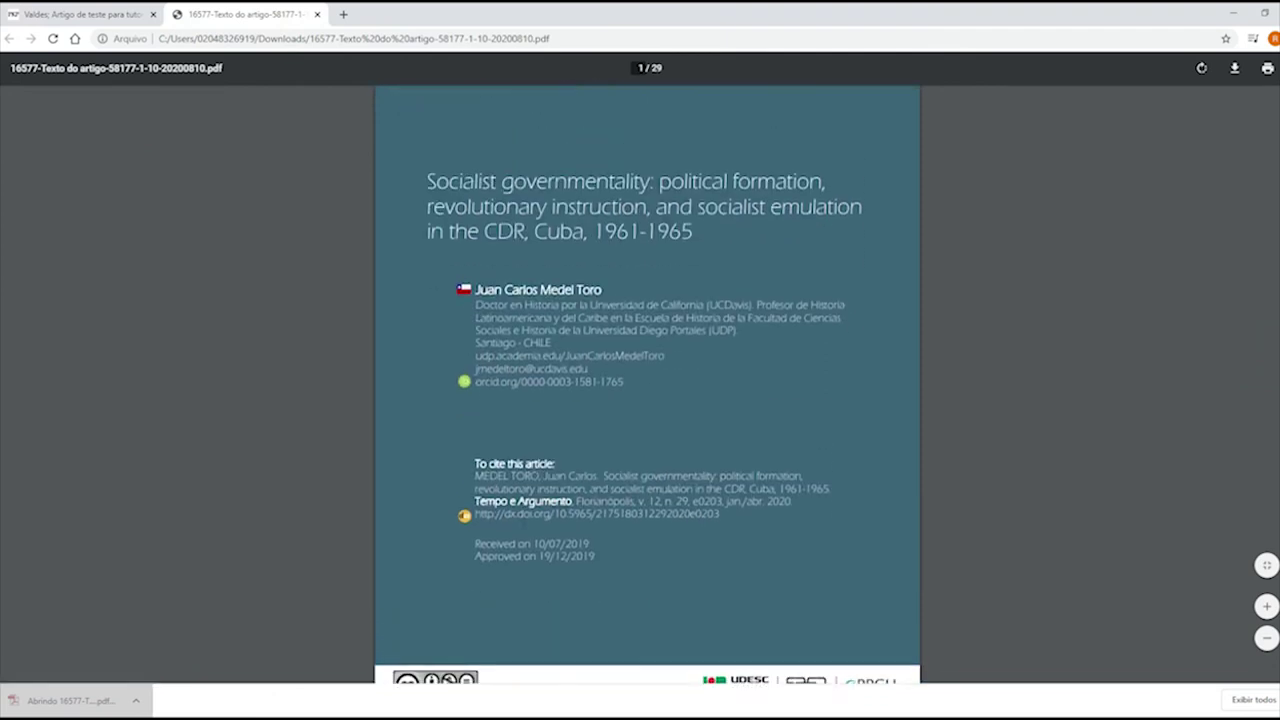
pyautogui.scroll(-3, 647, 384)
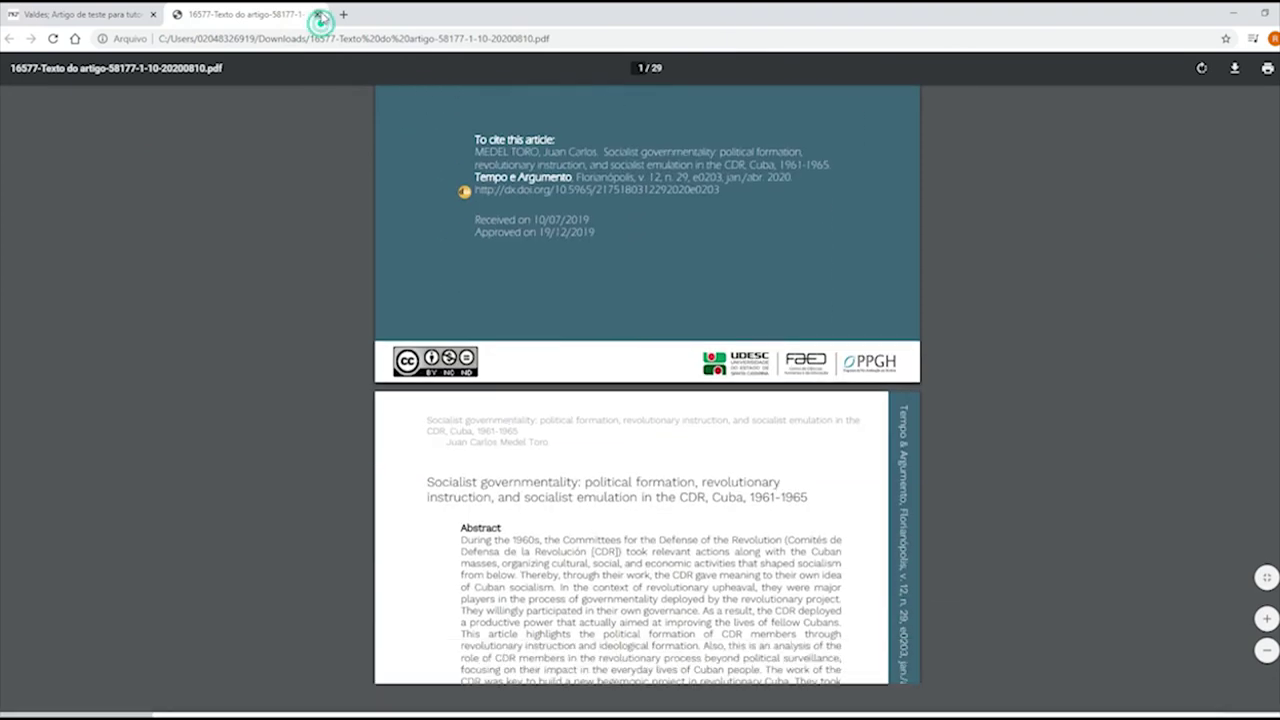
pyautogui.click(317, 14)
# Enable manual entry of the copyright holder and copyright year in the permission details, and check the licence URL field
pyautogui.click(368, 455)
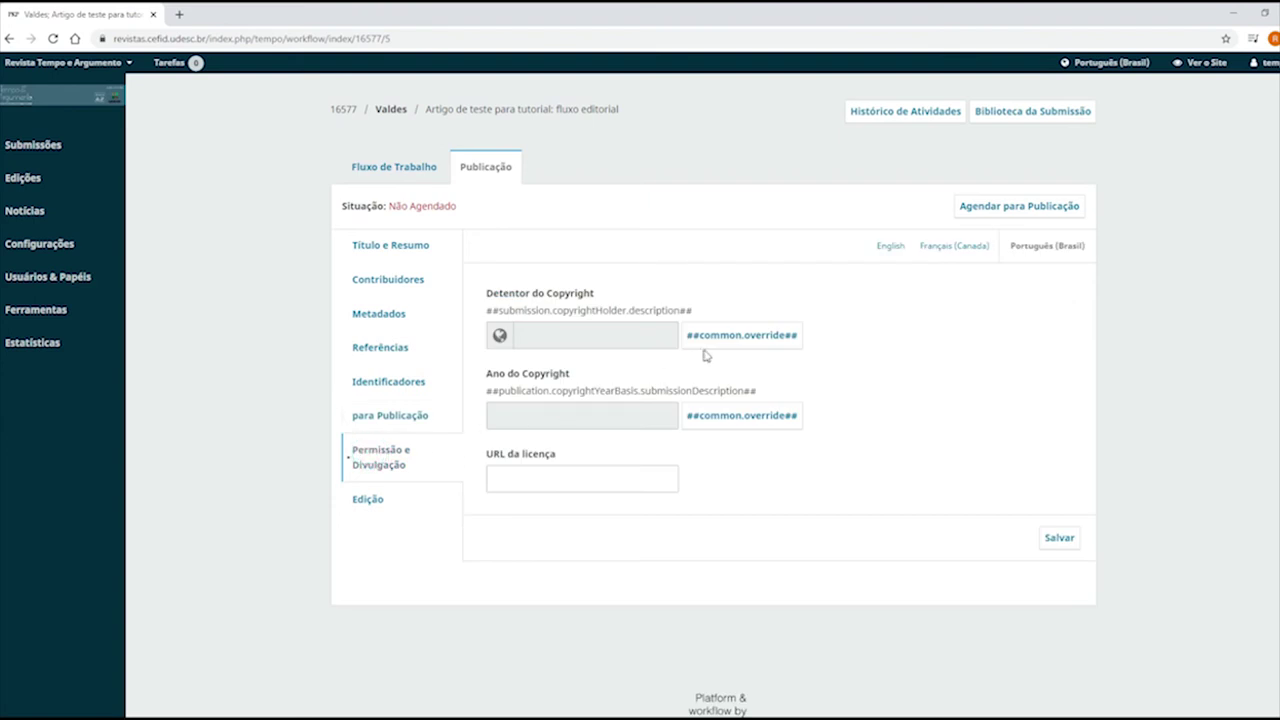
pyautogui.click(605, 483)
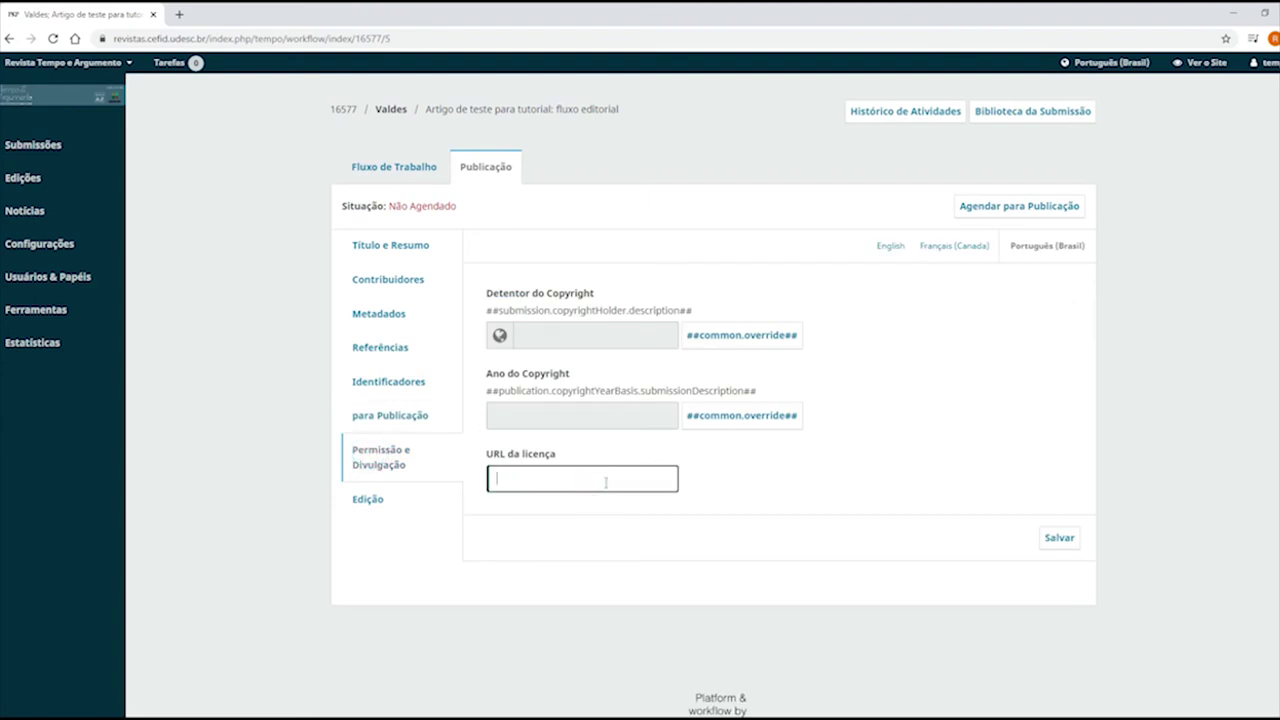
pyautogui.click(708, 340)
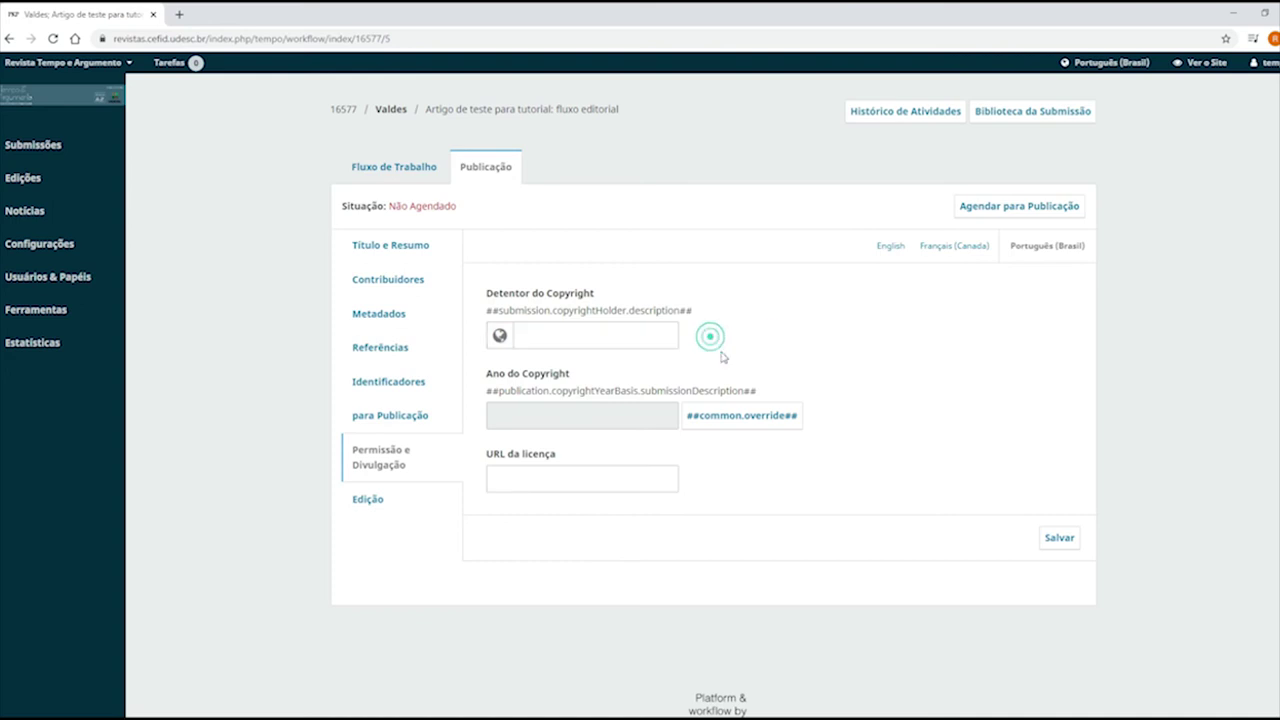
pyautogui.click(724, 416)
pyautogui.click(566, 485)
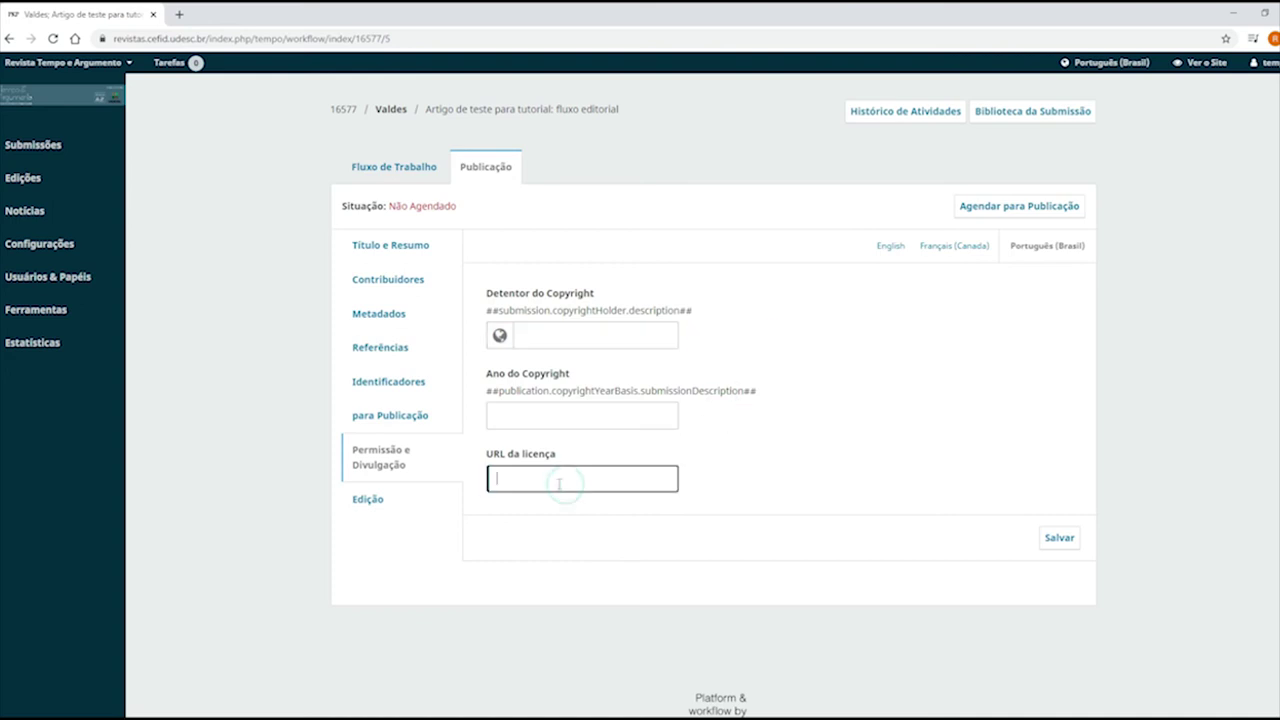
# Assign the article to the issue "v. 12 n. 30 (2020): edição de teste" and the section Dossiê
pyautogui.click(369, 500)
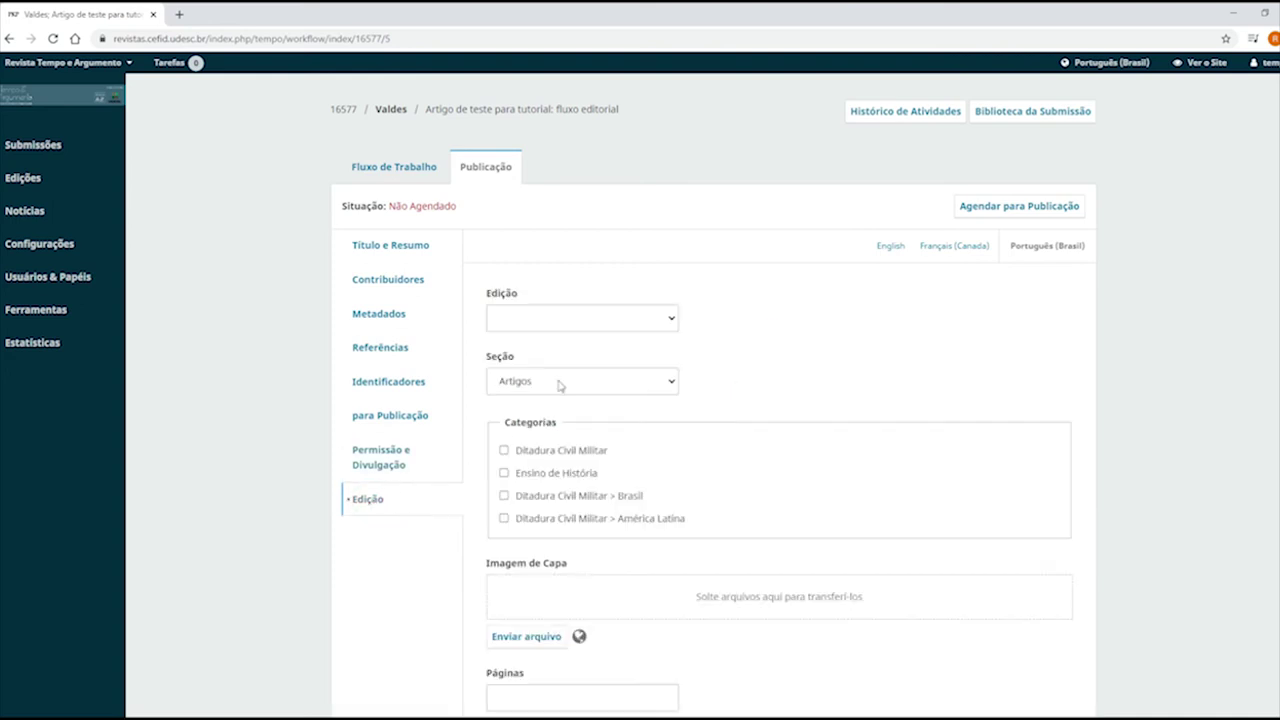
pyautogui.click(667, 320)
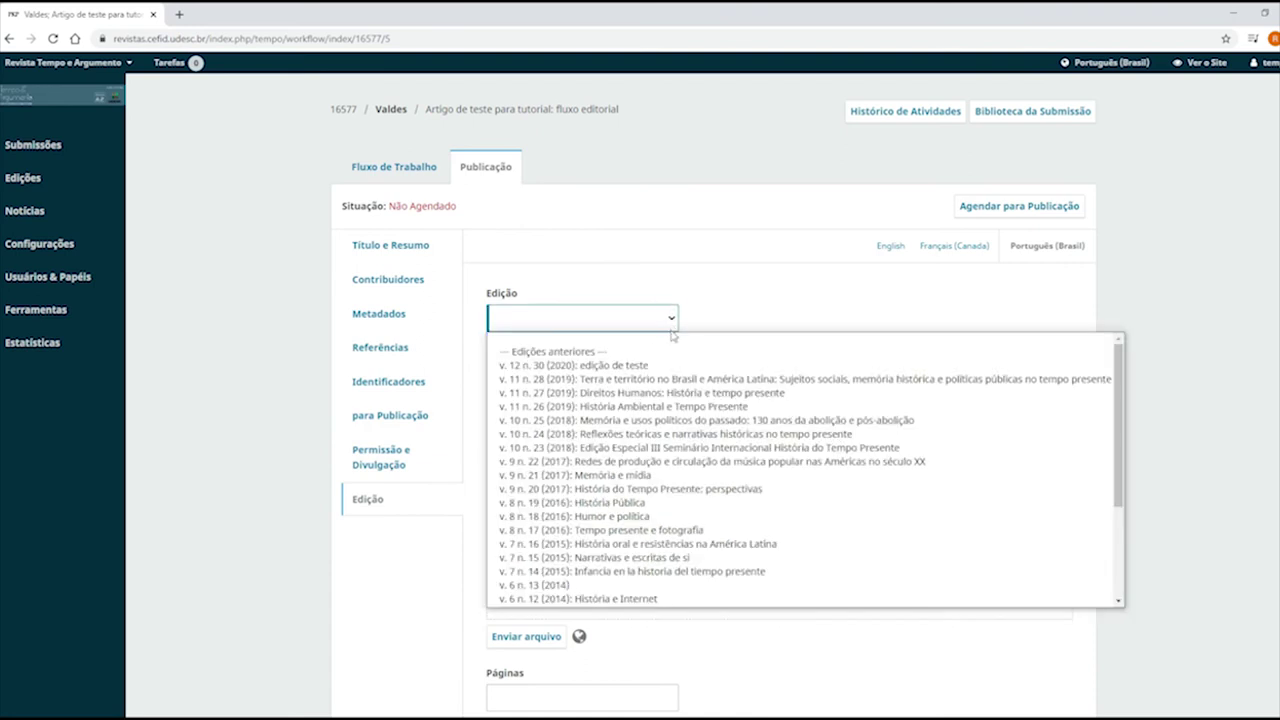
pyautogui.click(625, 366)
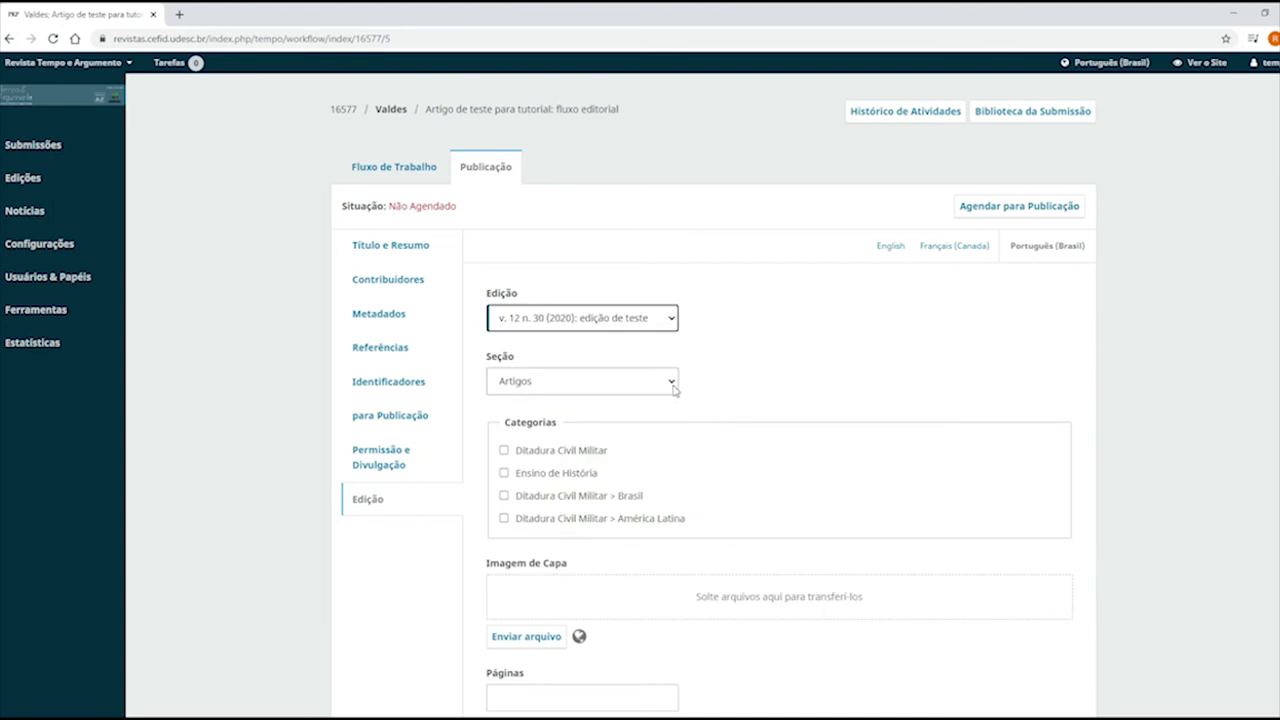
pyautogui.click(672, 381)
pyautogui.click(514, 486)
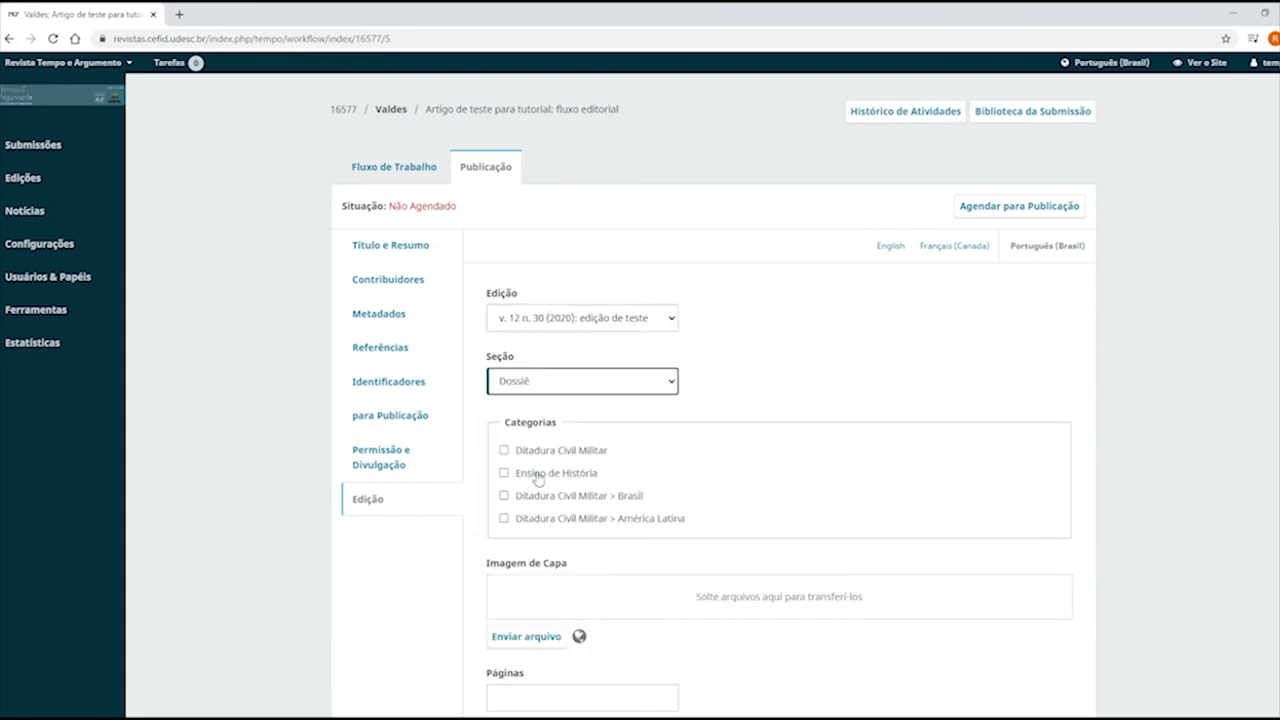
# Set the article's page identifier to e0205 in the issue details
pyautogui.scroll(-1, 514, 440)
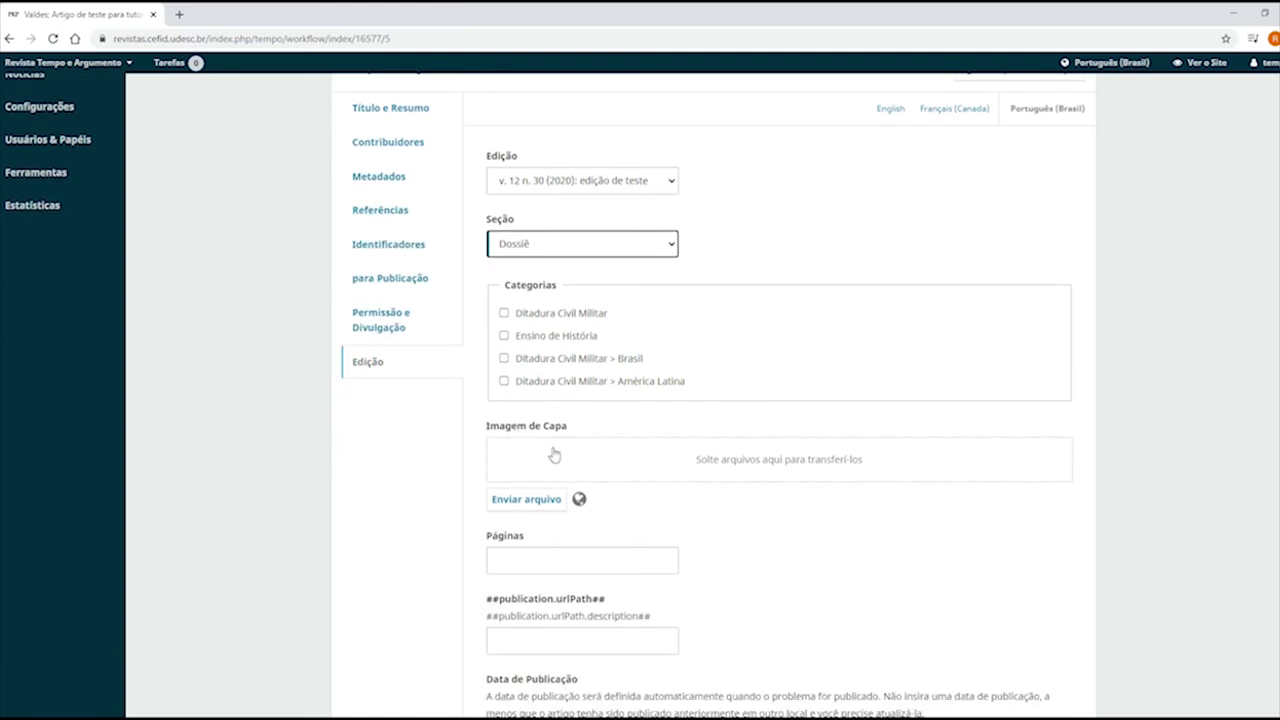
pyautogui.scroll(-1, 631, 494)
pyautogui.click(597, 492)
pyautogui.scroll(-1, 590, 488)
pyautogui.write('e0205')
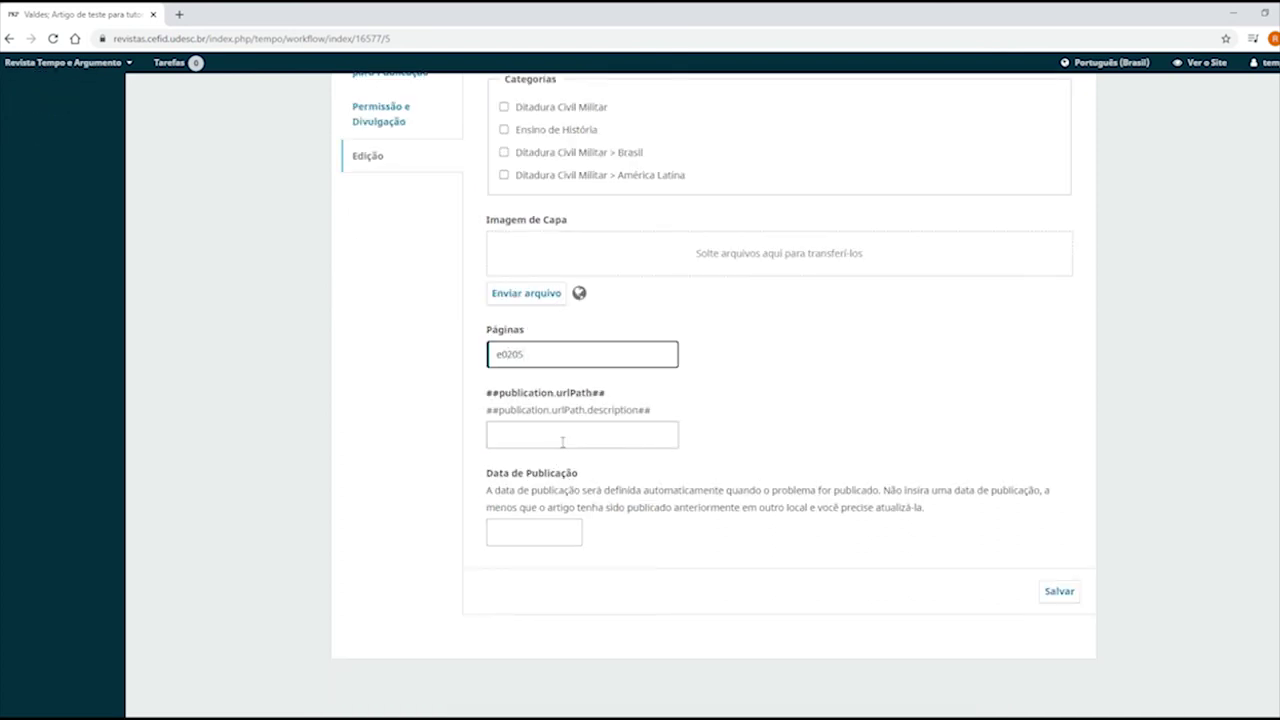
# Switch to Fotos to examine the page numbering and public IDs in Sem título-2.png, and close the image
pyautogui.click(561, 438)
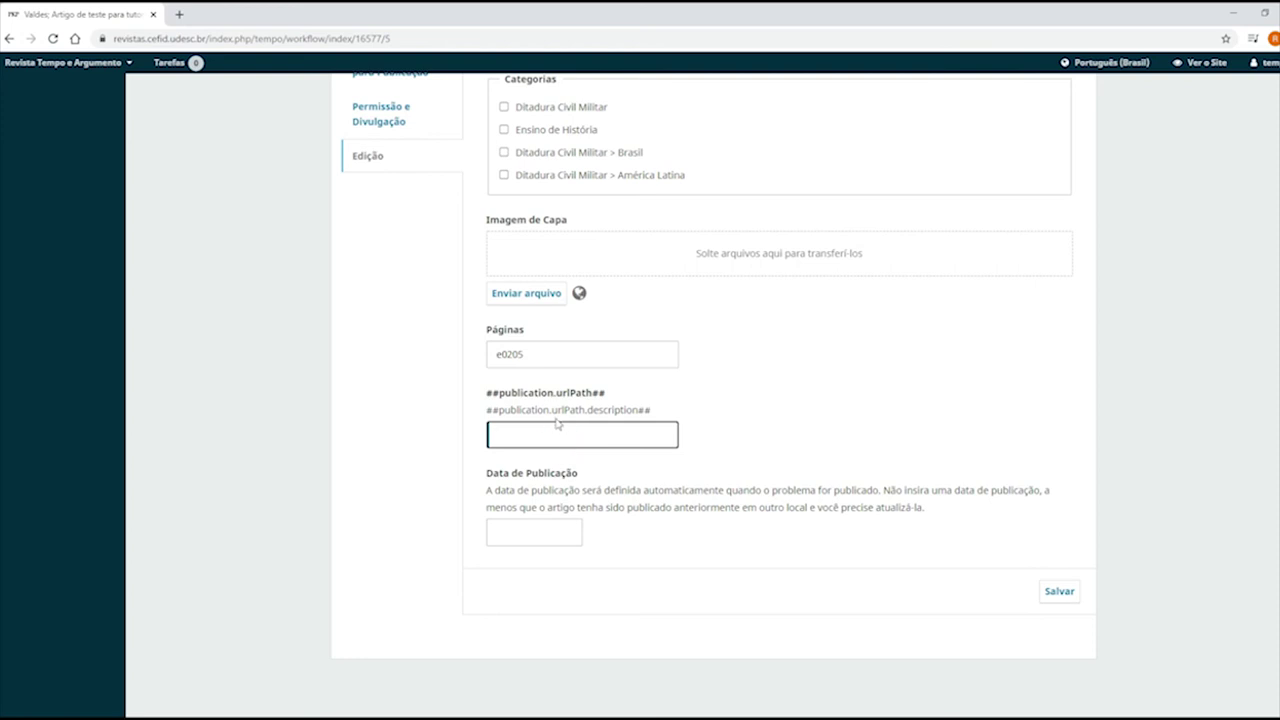
pyautogui.hotkey('alt', 'Tab')
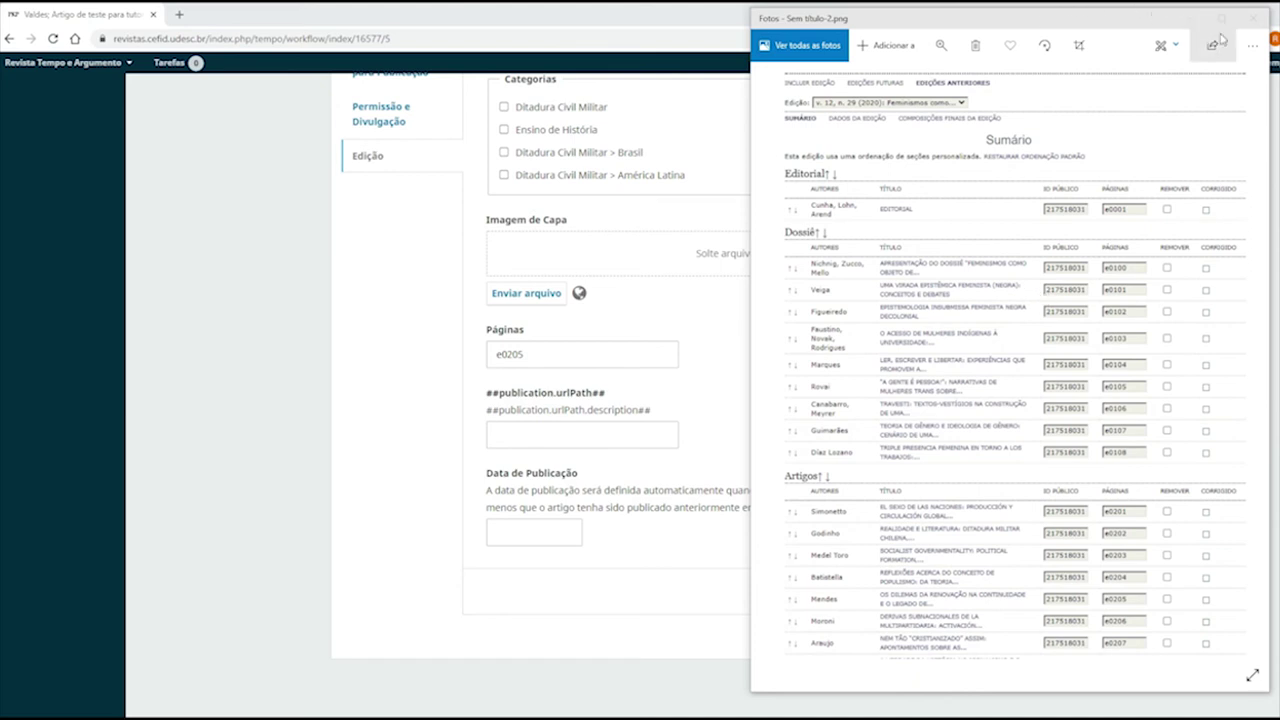
pyautogui.click(1254, 20)
pyautogui.click(576, 431)
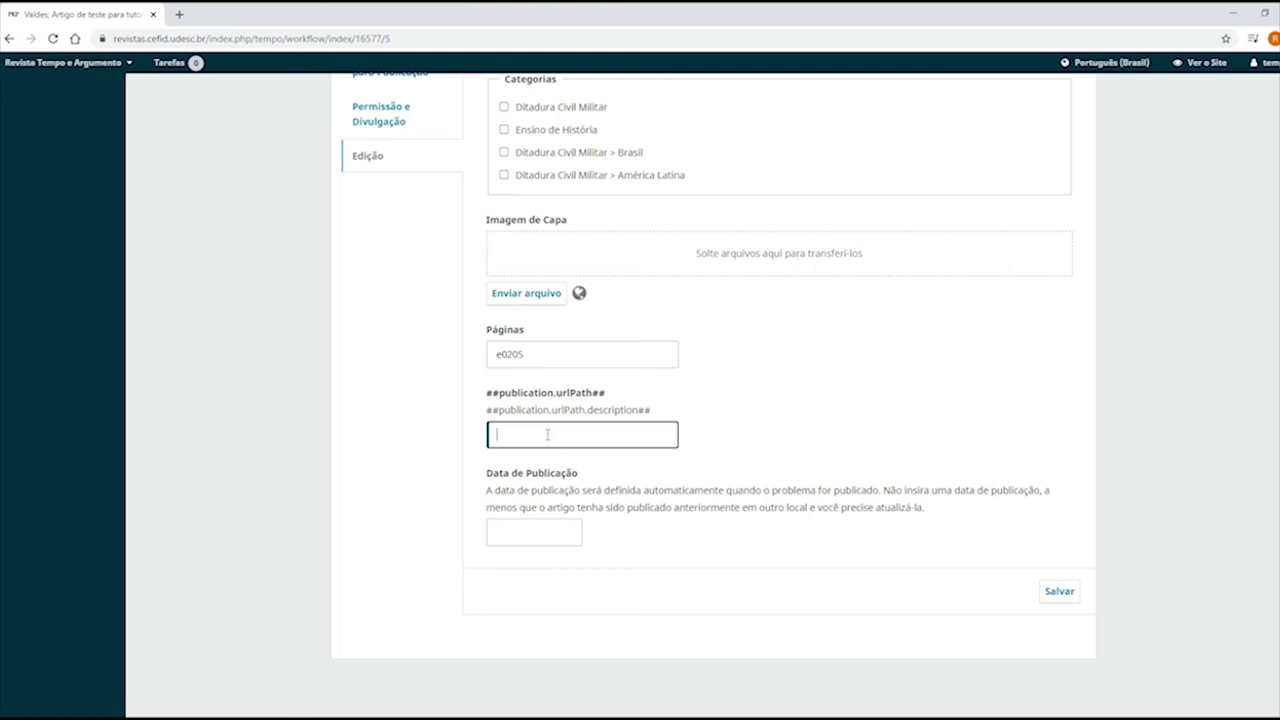
pyautogui.scroll(3, 547, 435)
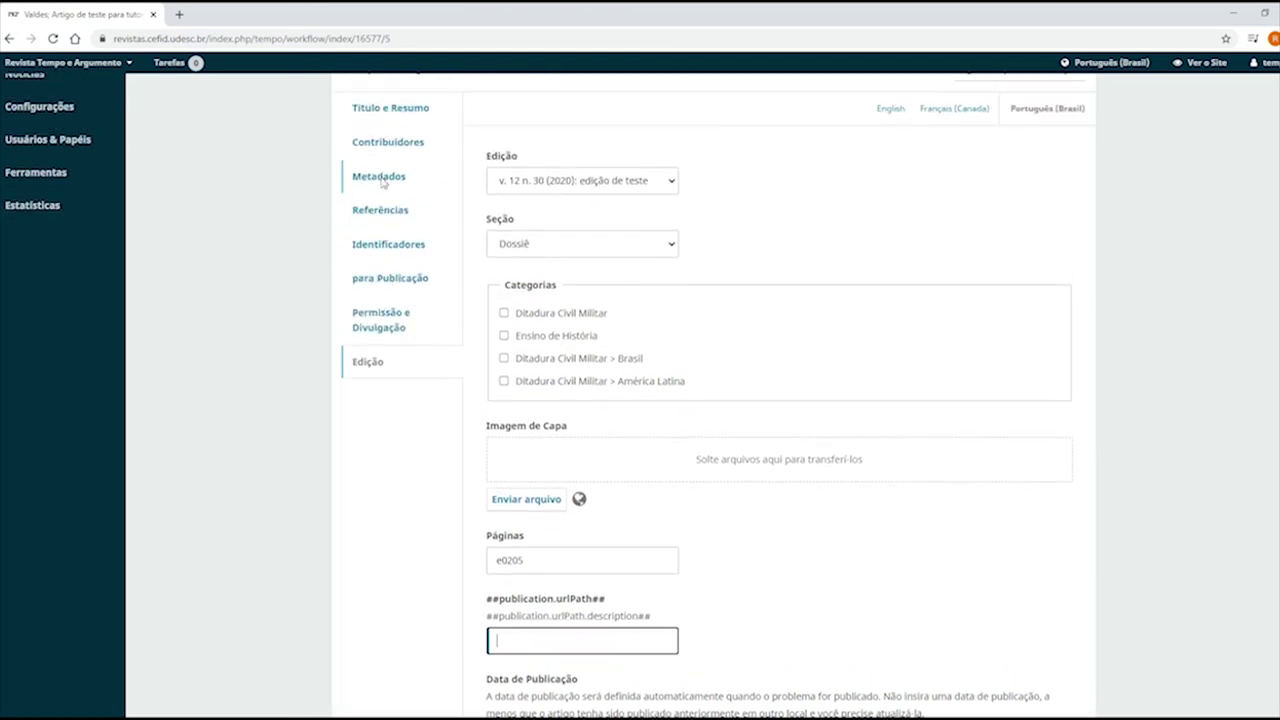
pyautogui.click(388, 244)
pyautogui.moveTo(660, 252); pyautogui.dragTo(535, 252)
pyautogui.hotkey('ctrl', 'c')
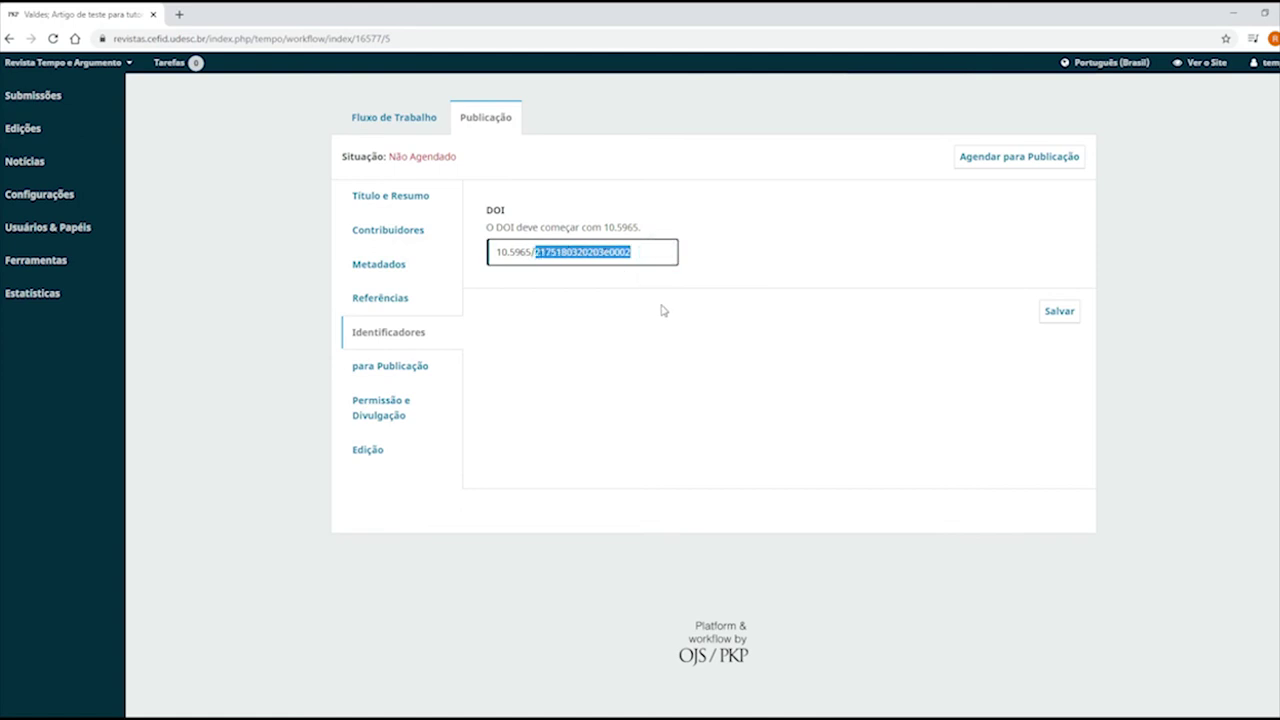
# Set the article's page identifier to e0002 in the issue details
pyautogui.click(380, 452)
pyautogui.scroll(-2, 546, 474)
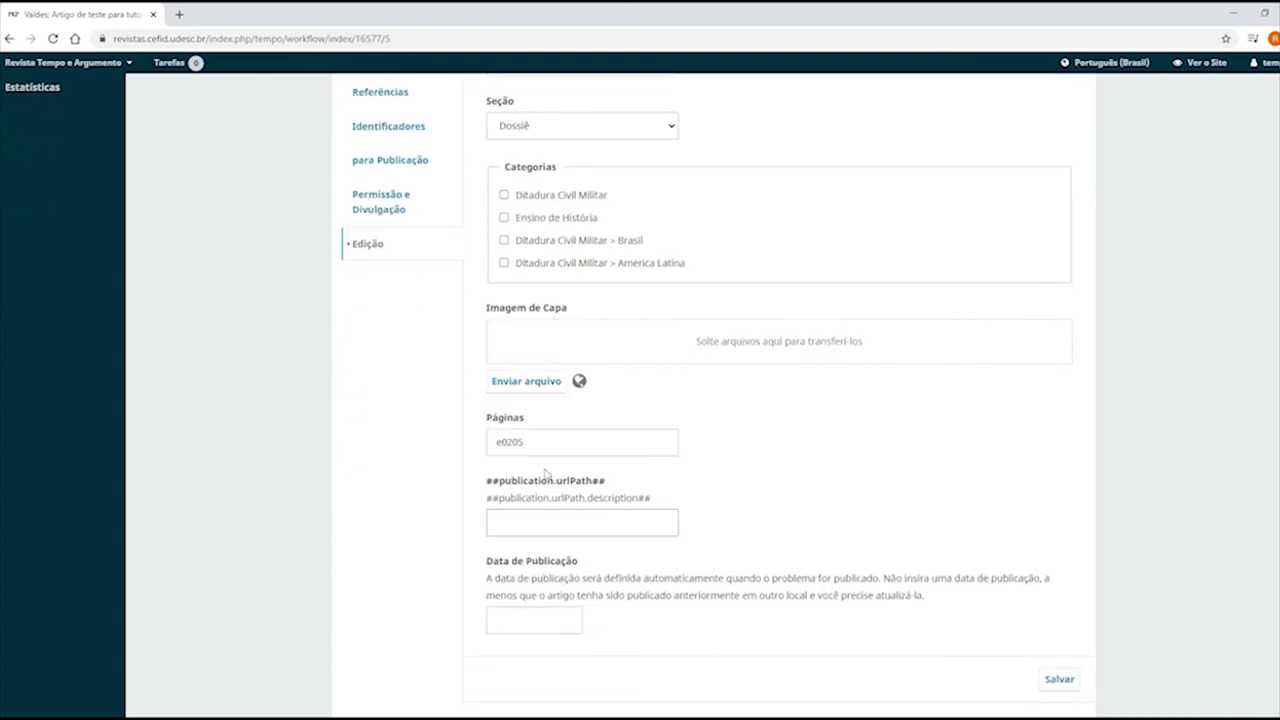
pyautogui.moveTo(528, 441); pyautogui.dragTo(507, 440)
pyautogui.write('00')
pyautogui.click(530, 526)
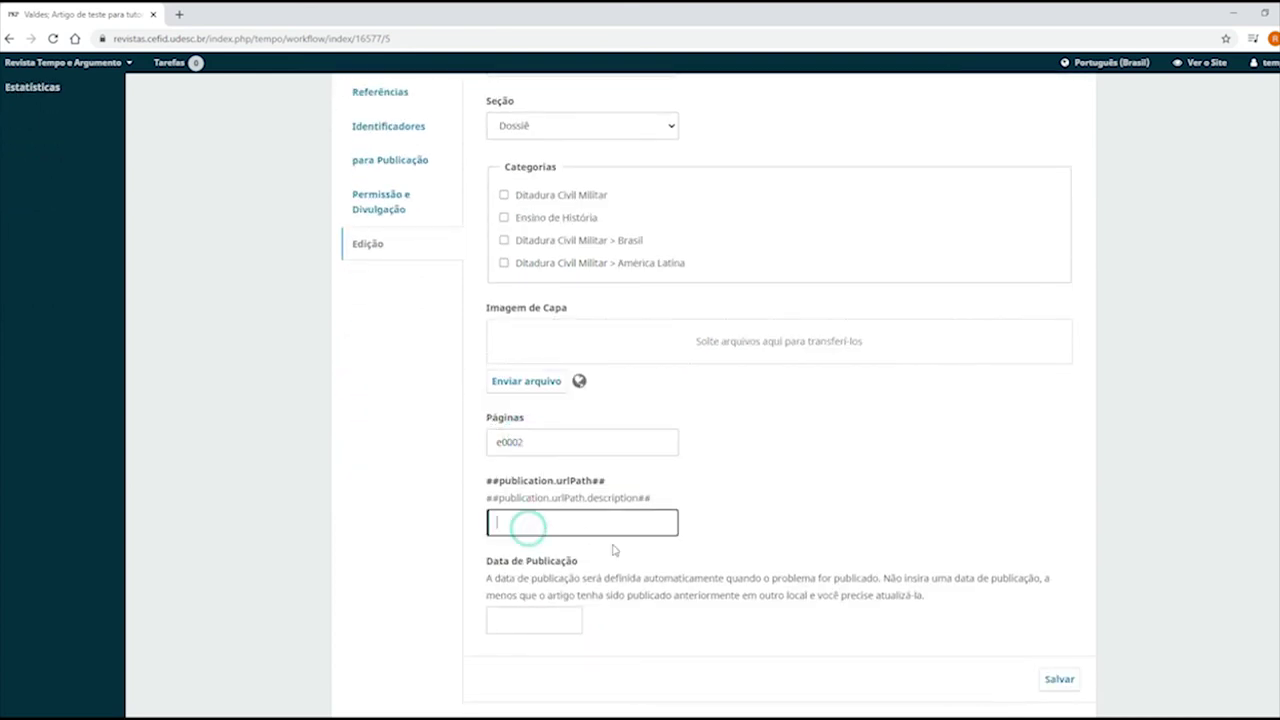
pyautogui.hotkey('ctrl', 'v')
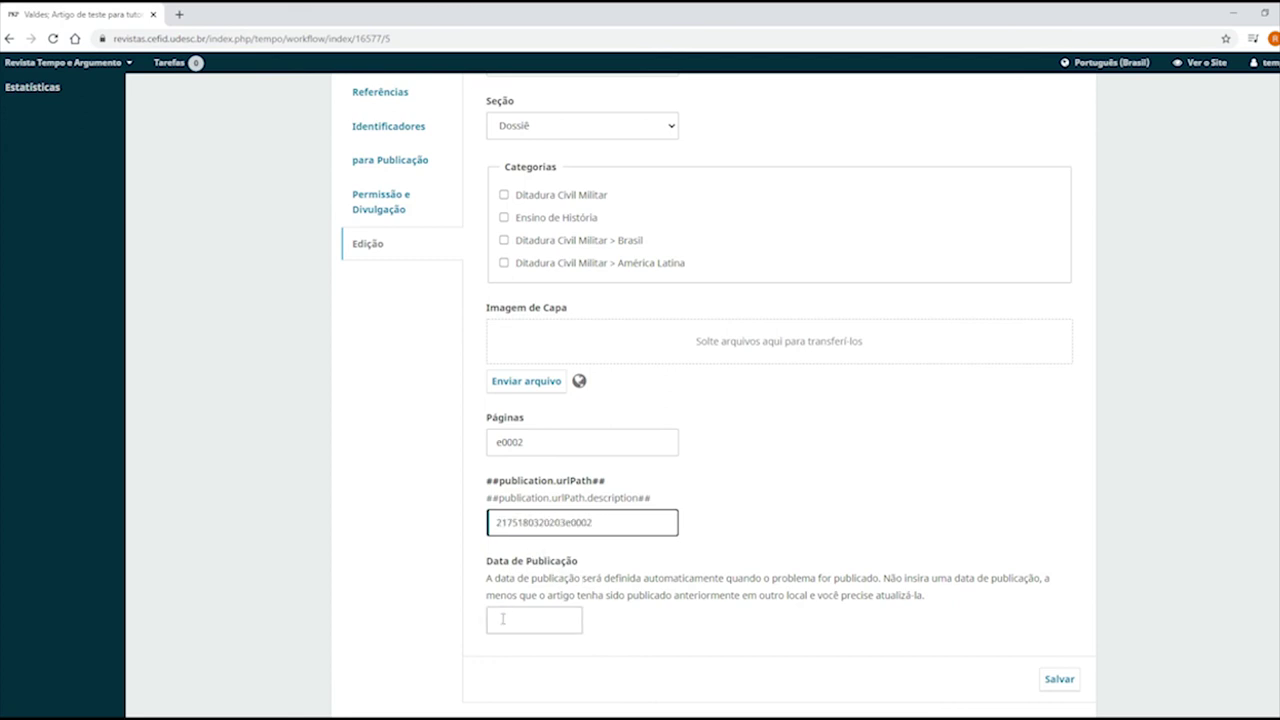
pyautogui.scroll(-2, 520, 605)
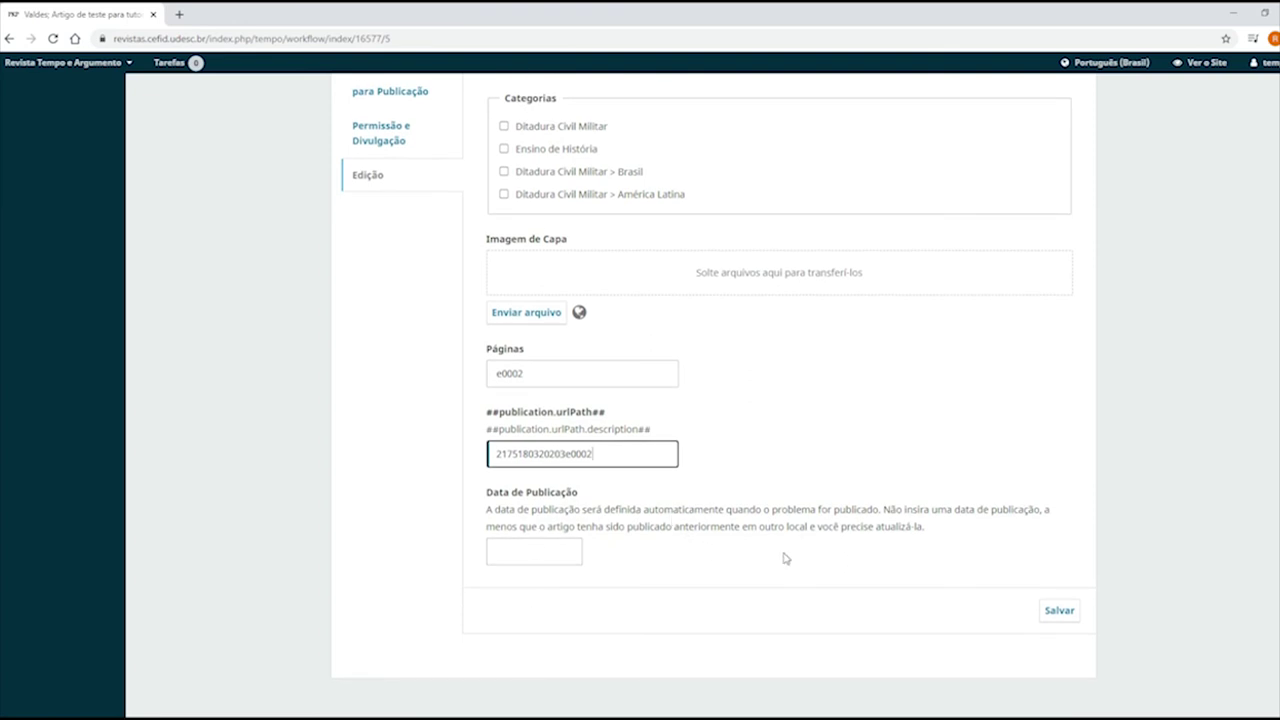
pyautogui.click(1062, 615)
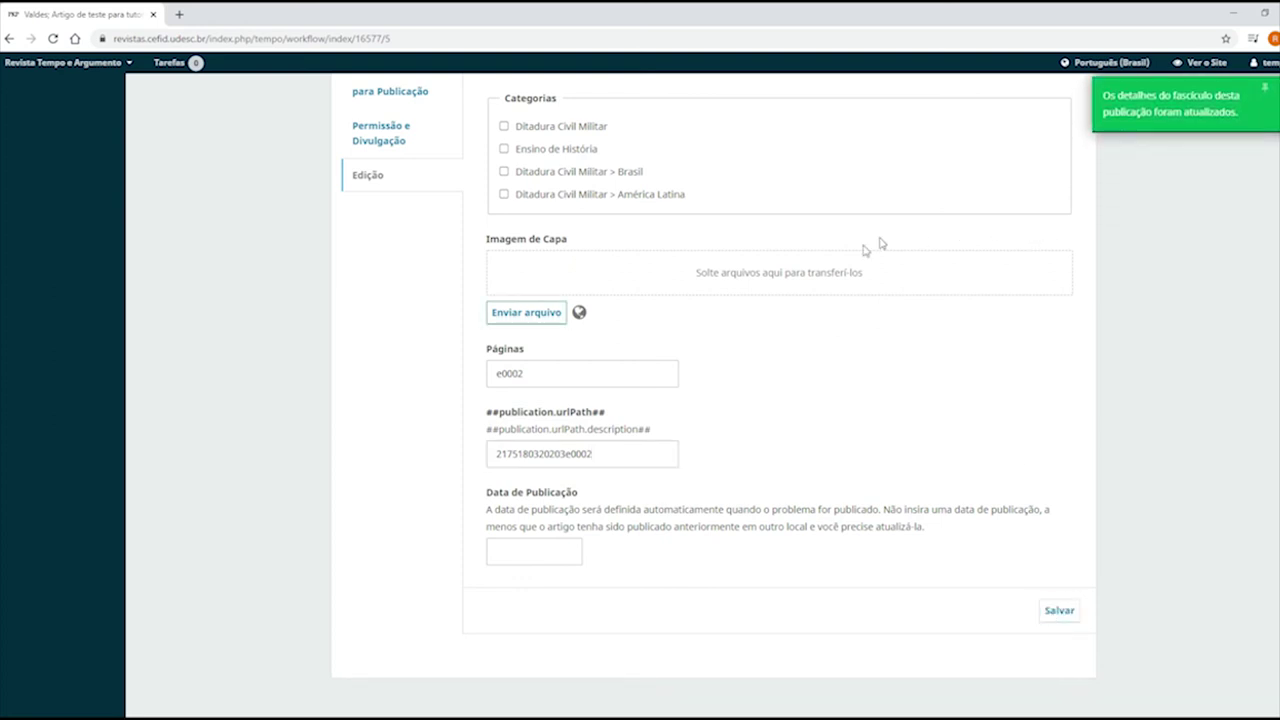
# Publish the article in the issue "v. 12 n. 30 (2020): edição de teste" and accept the publication confirmation
pyautogui.scroll(4, 811, 340)
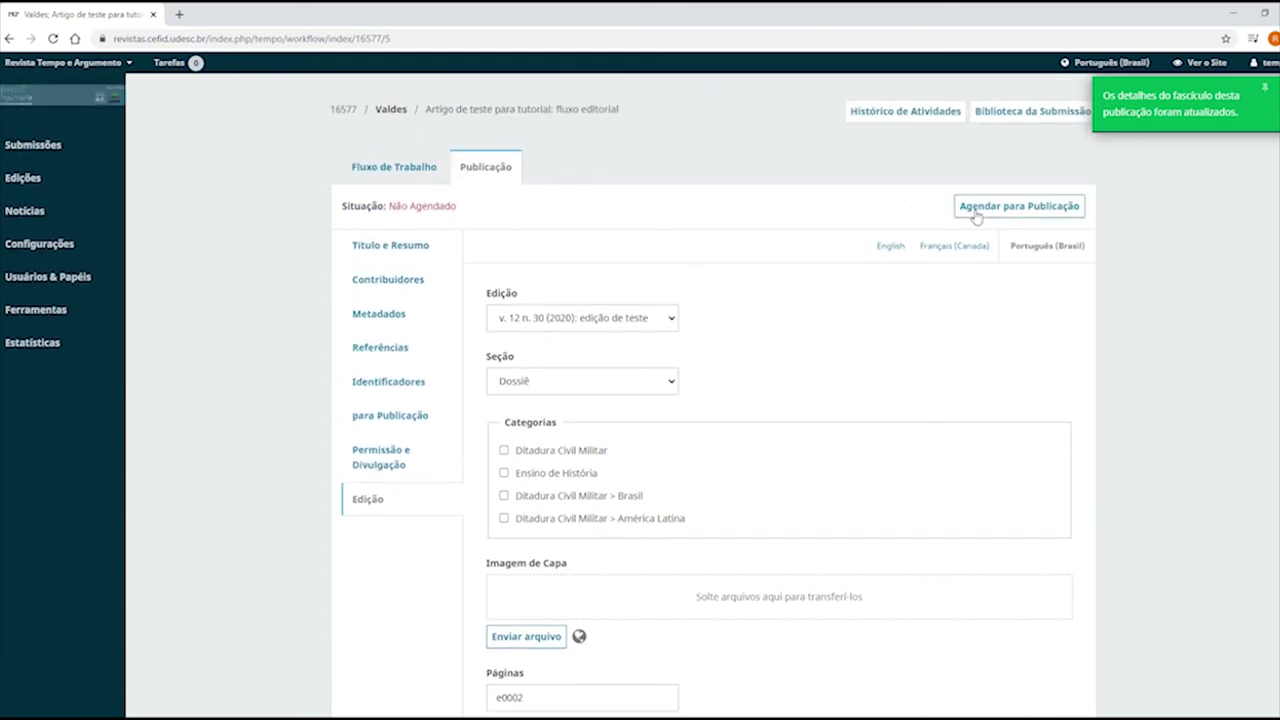
pyautogui.click(1028, 212)
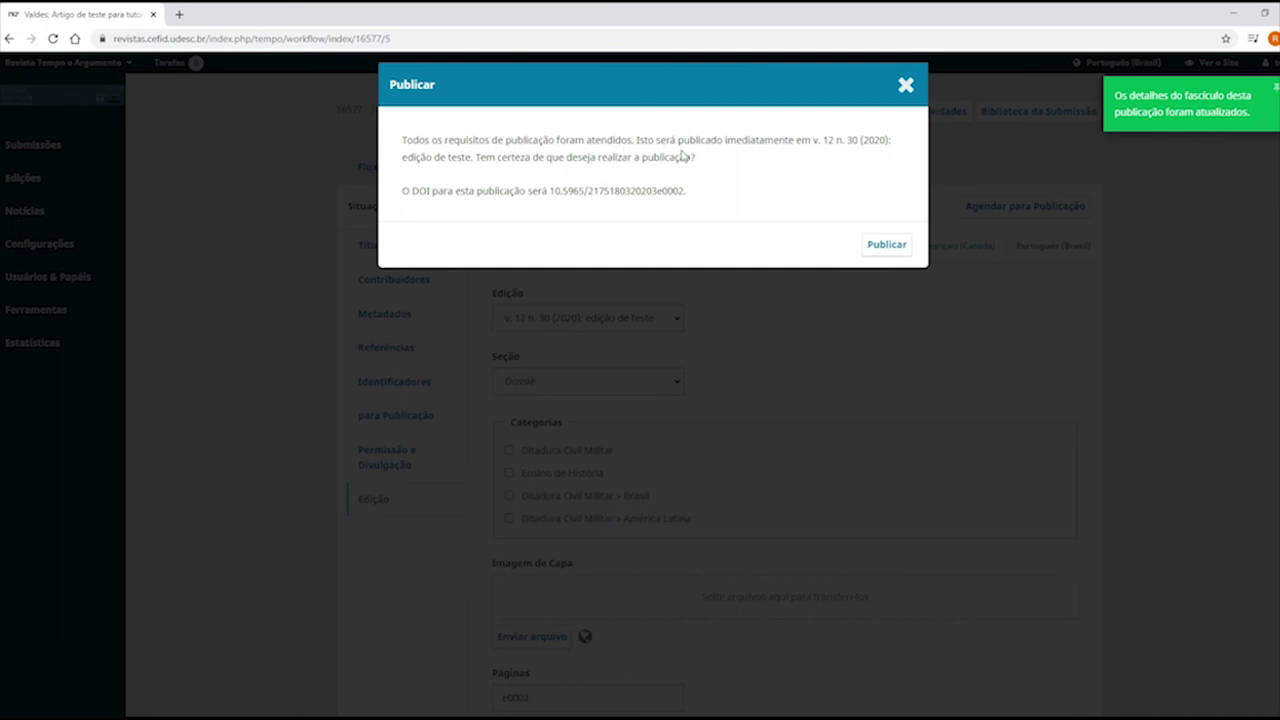
pyautogui.click(887, 246)
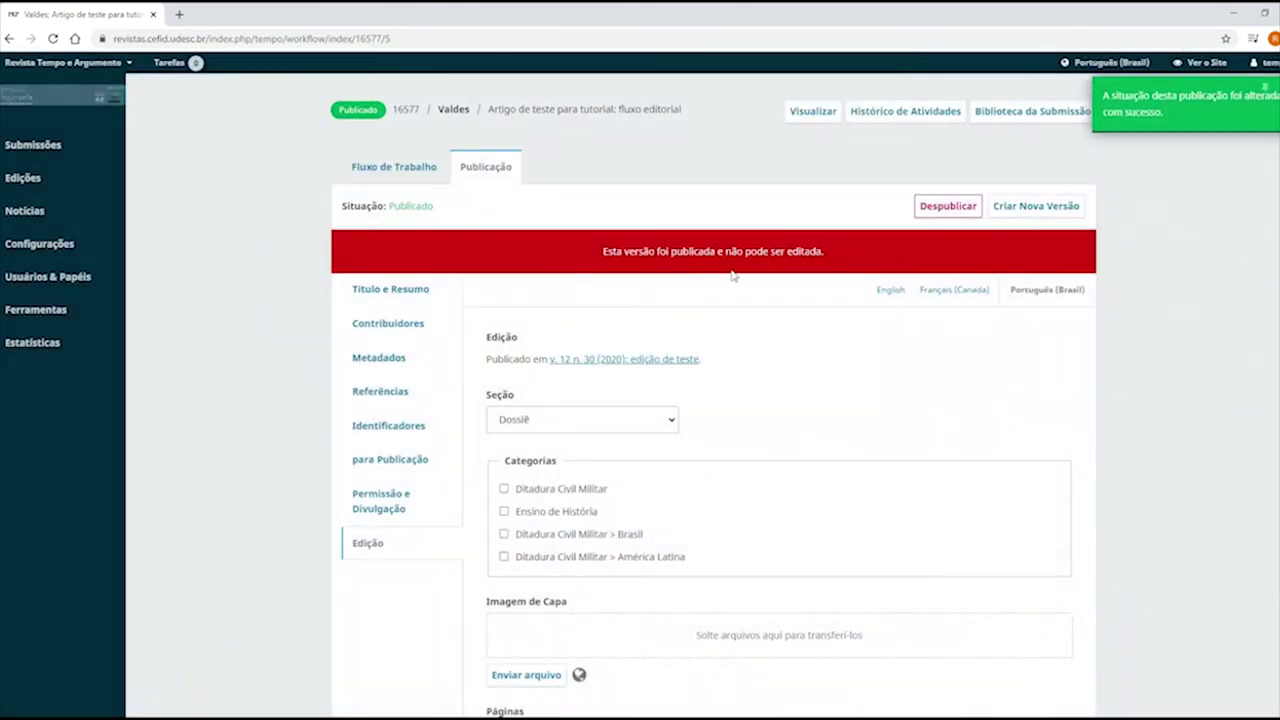
# Visit the public journal site and examine the page of "Artigo de teste para tutorial" in the Dossiê section, from its DOI to its references
pyautogui.click(1193, 66)
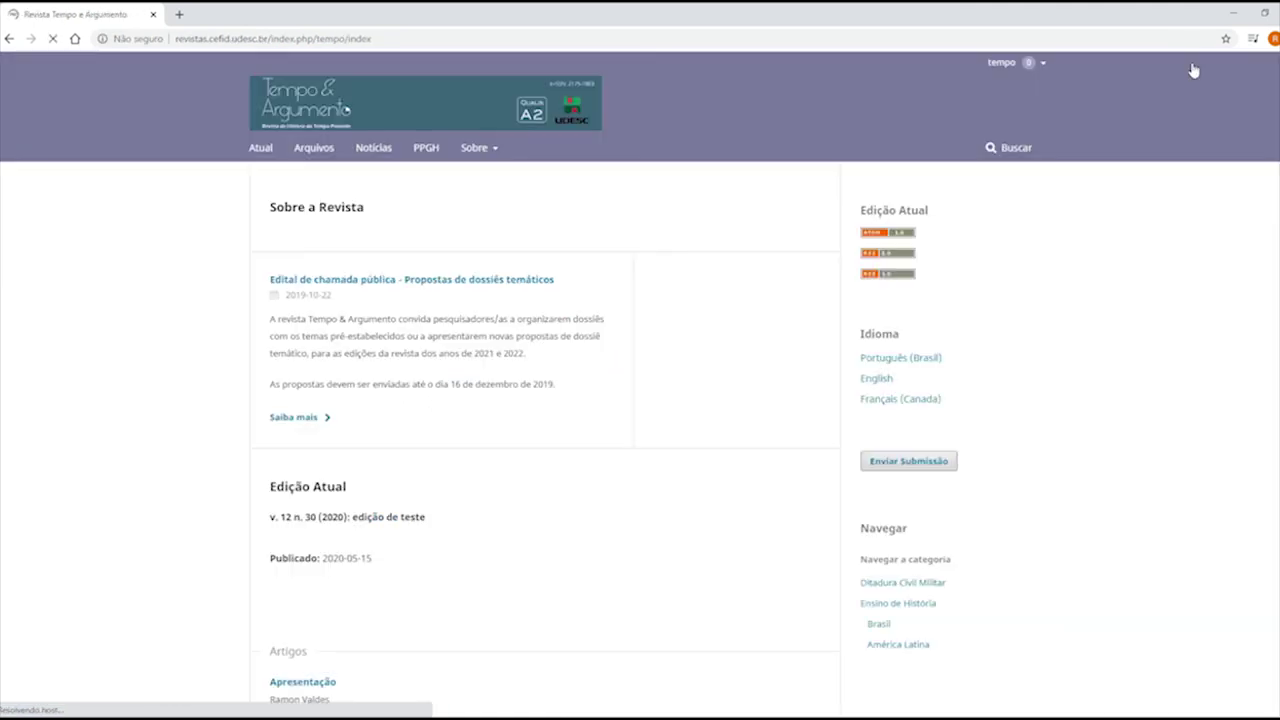
pyautogui.scroll(-5, 517, 274)
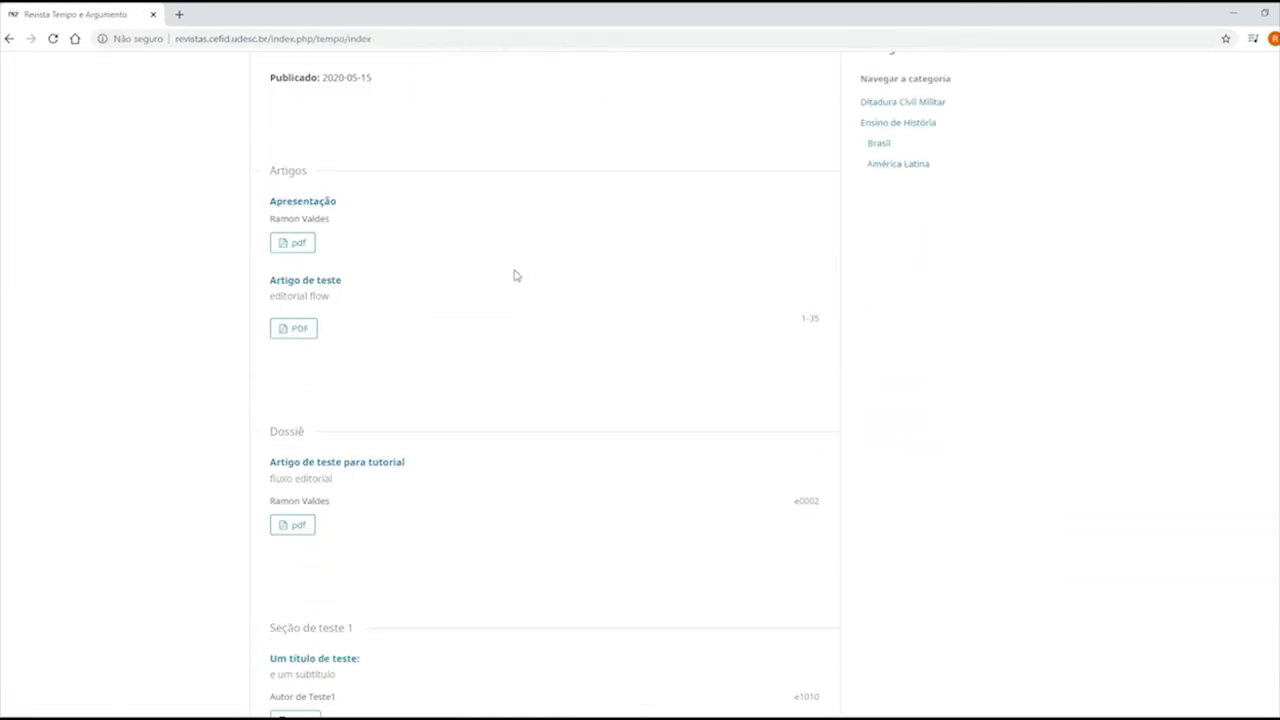
pyautogui.click(318, 460)
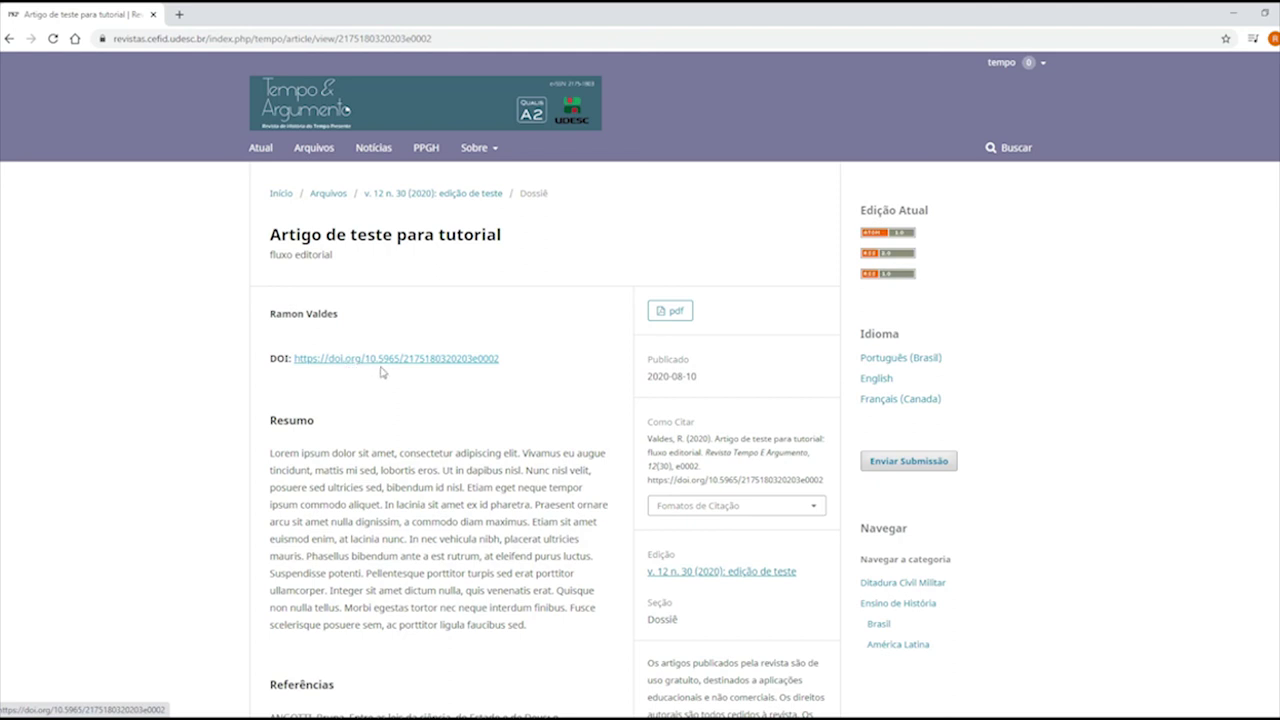
pyautogui.scroll(-2, 383, 371)
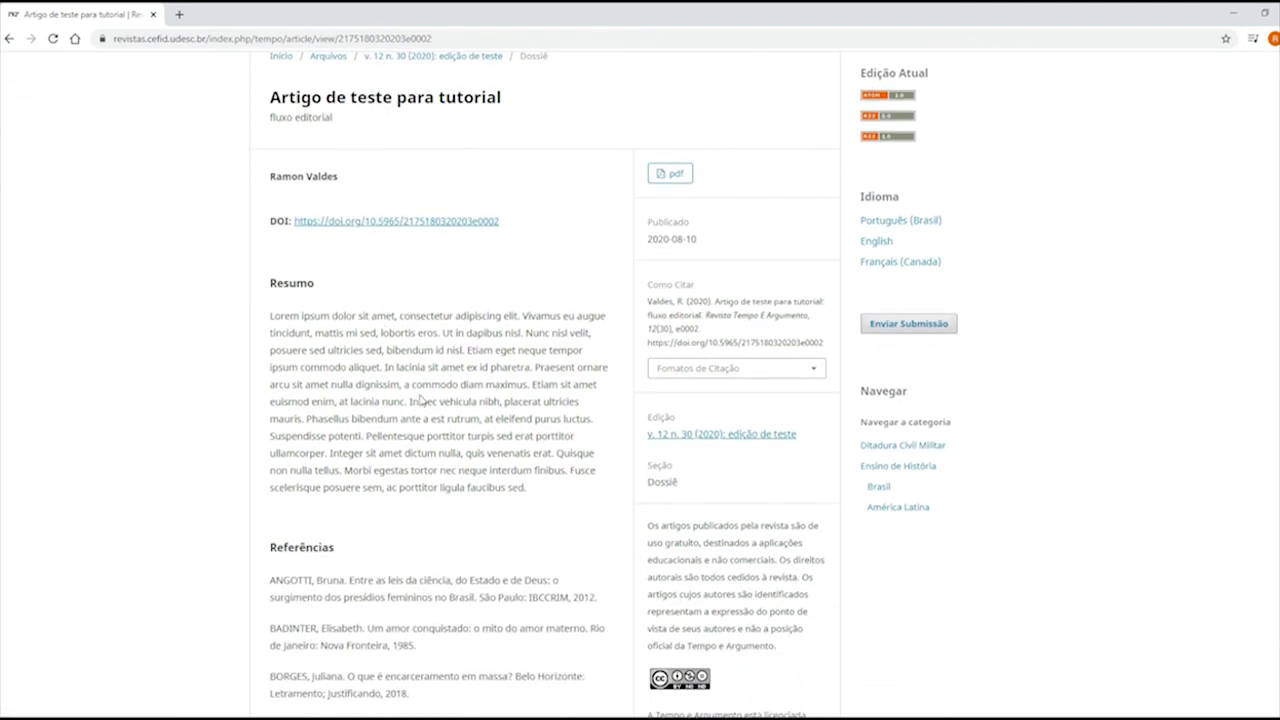
pyautogui.scroll(-1, 420, 400)
pyautogui.scroll(-8, 418, 398)
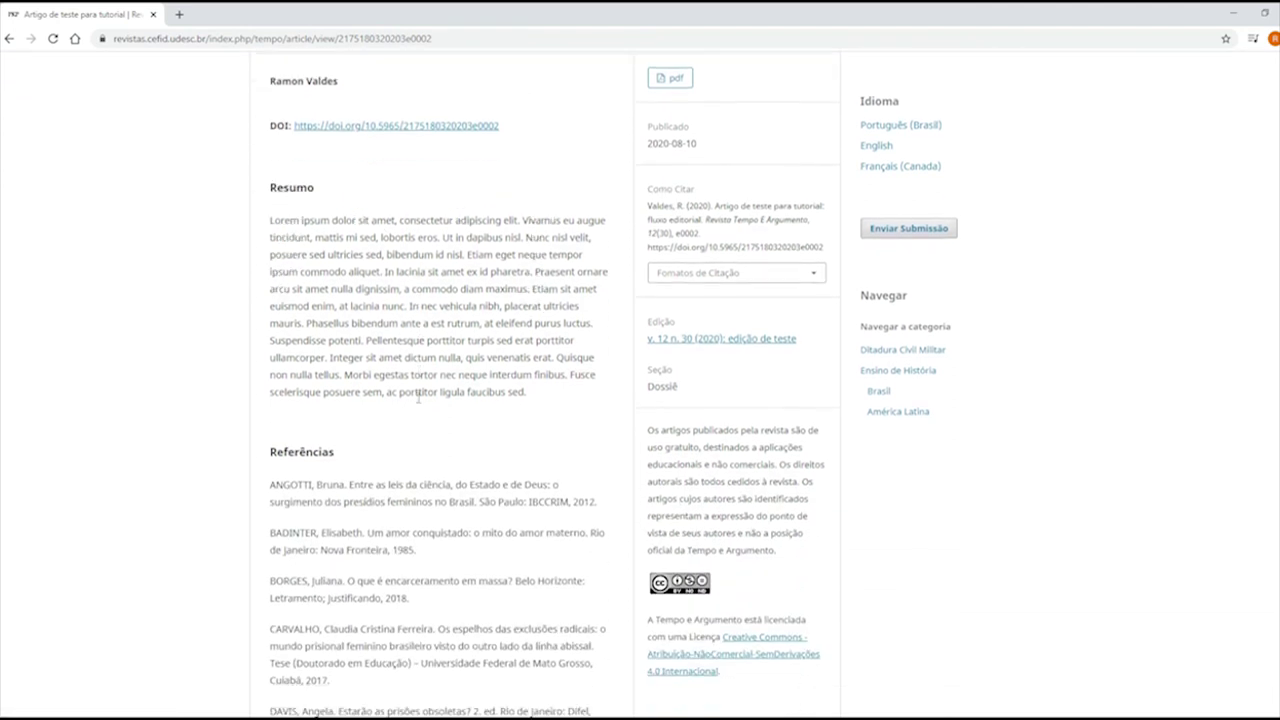
pyautogui.scroll(11, 418, 398)
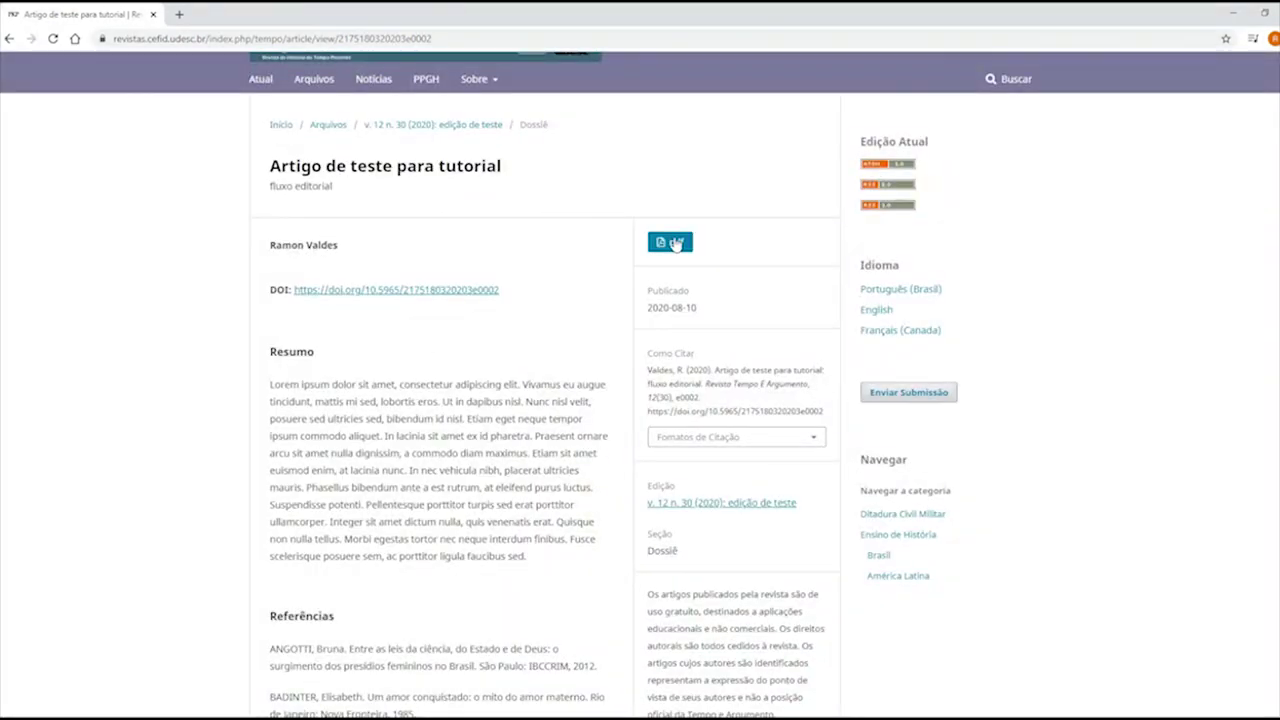
# Open the published article's PDF, look through its first pages, and go back to the article page
pyautogui.click(675, 244)
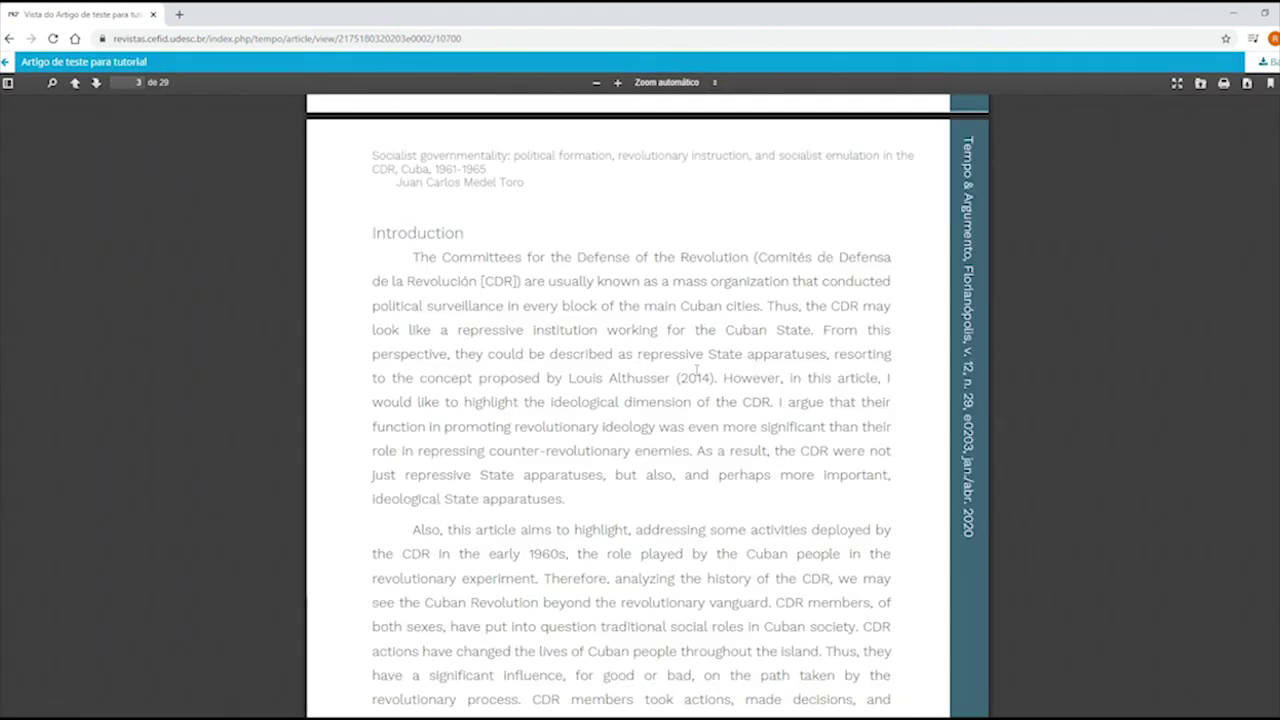
pyautogui.scroll(15, 696, 371)
pyautogui.scroll(-10, 737, 426)
pyautogui.scroll(-4, 737, 432)
pyautogui.scroll(3, 360, 331)
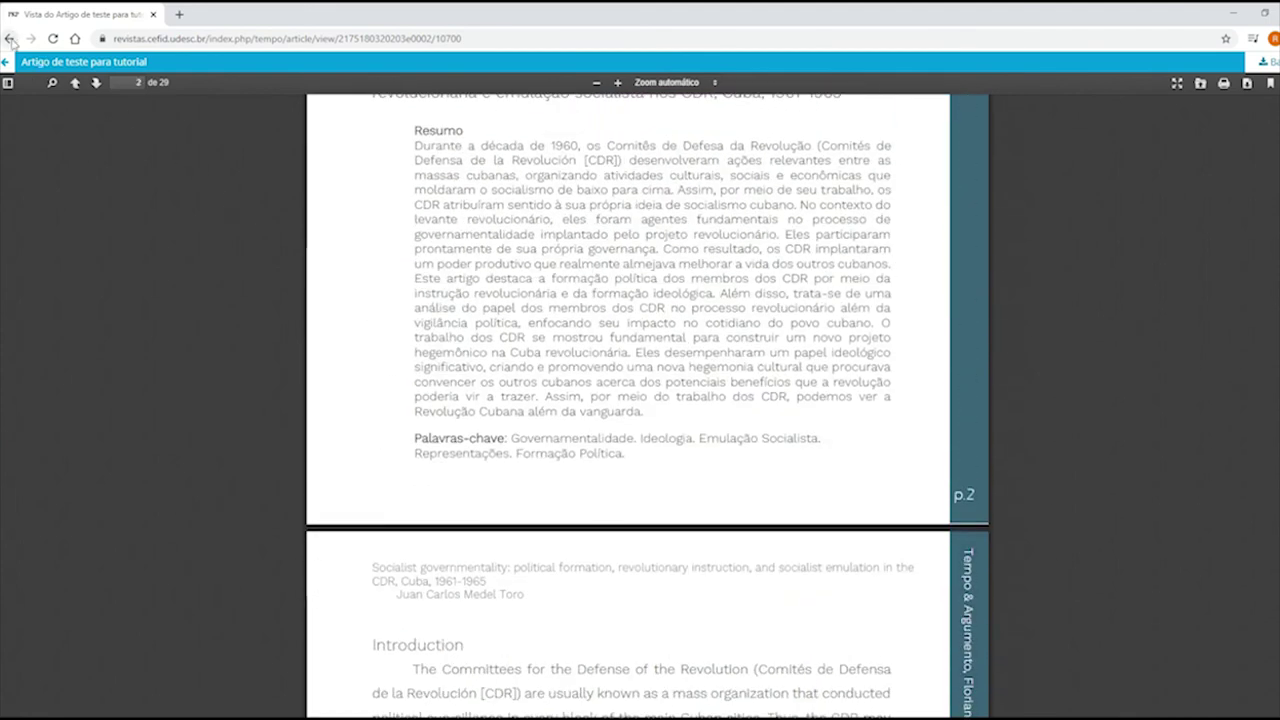
pyautogui.click(10, 38)
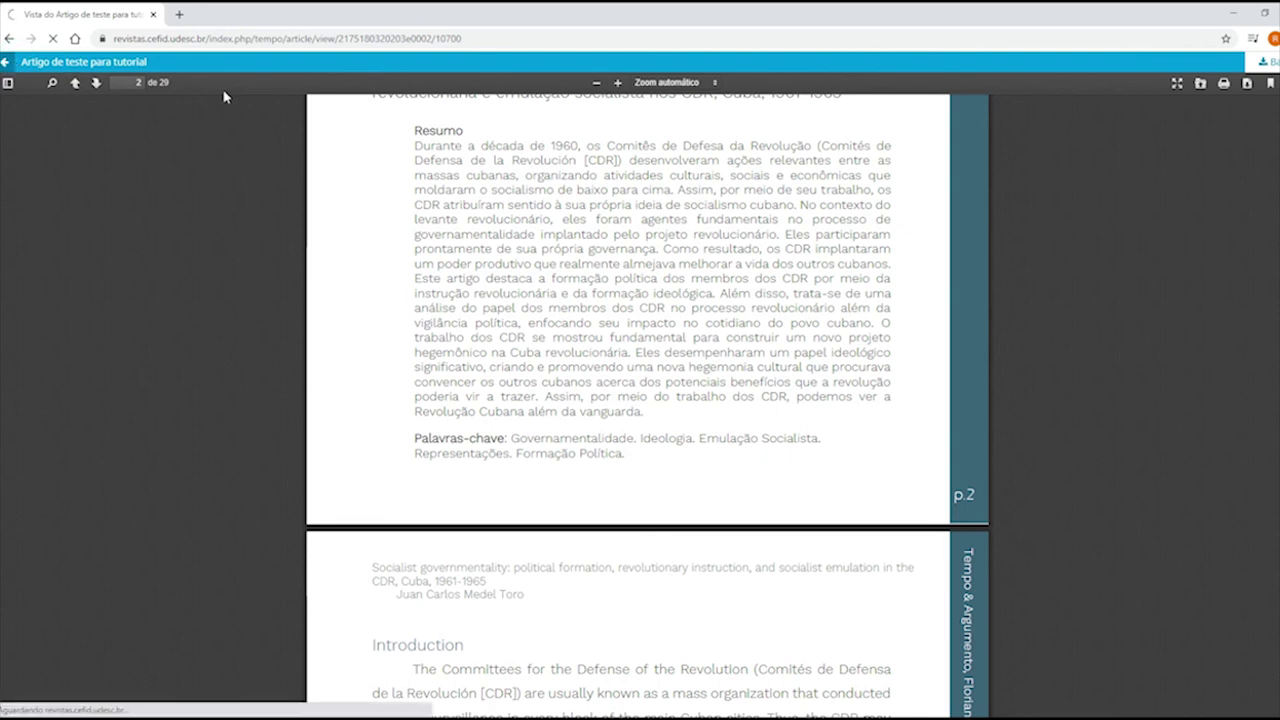